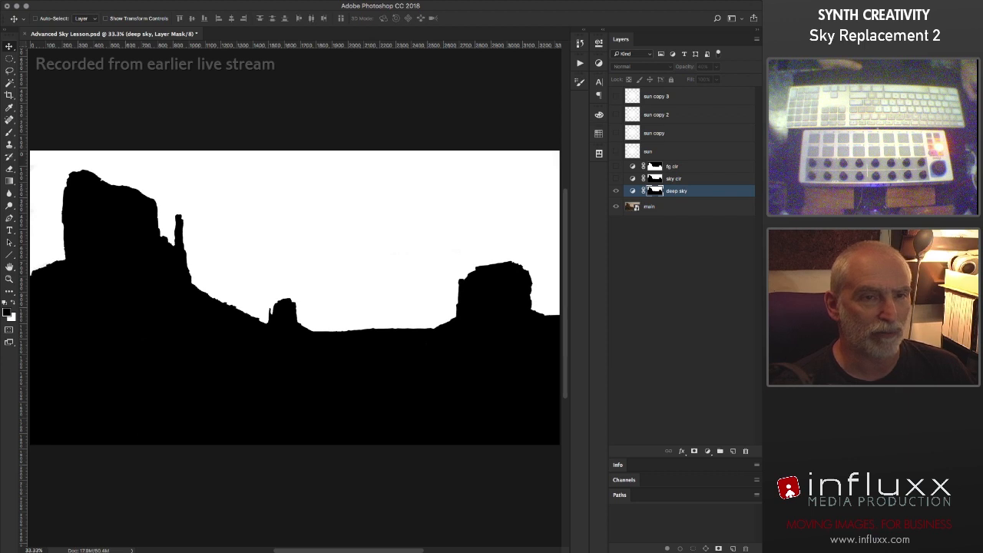
- Inspect the deep sky layer's mask on its own against the full image, finishing with the adjustment itself targeted
{"action": "left_click", "coordinate": [655, 190], "text": "alt"}
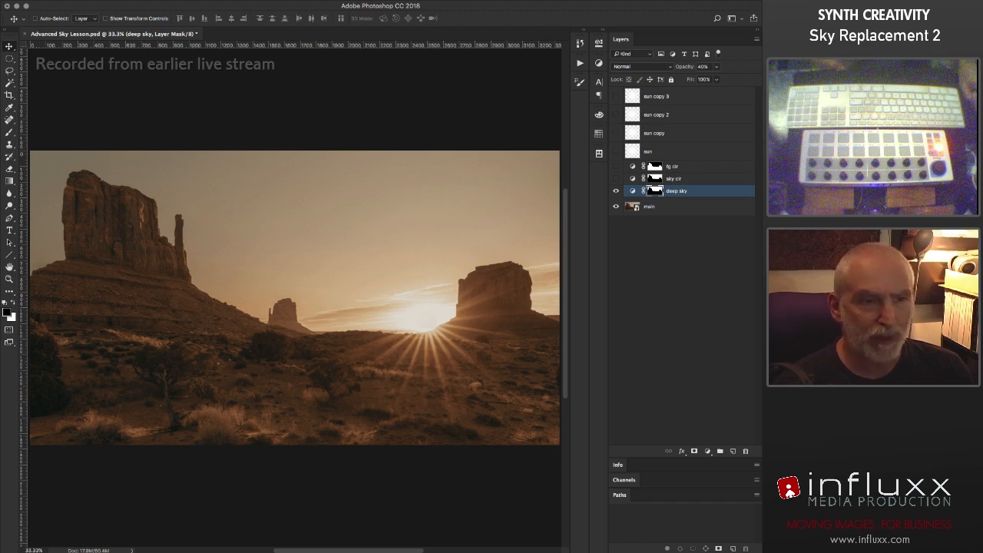
{"action": "left_click", "coordinate": [654, 190], "text": "alt"}
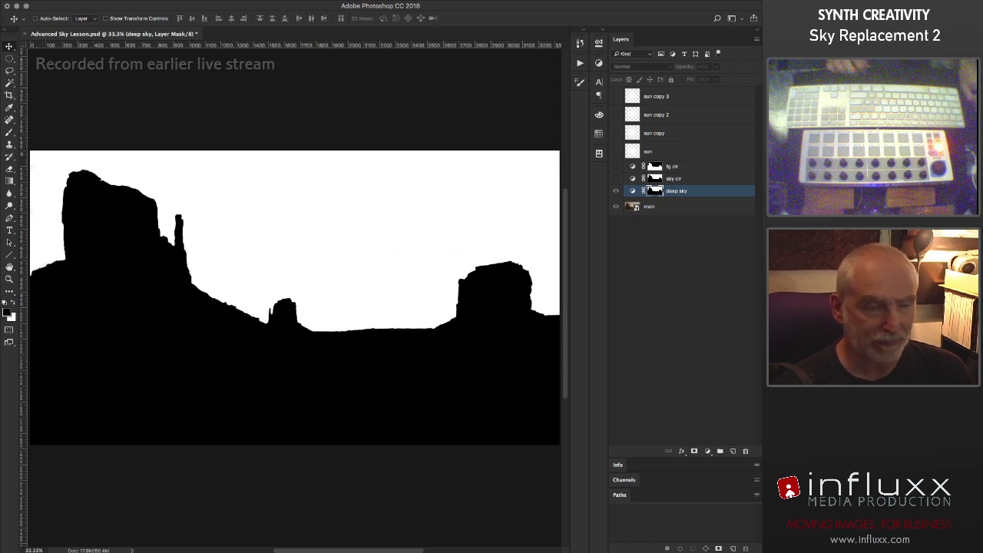
{"action": "left_click", "coordinate": [633, 190]}
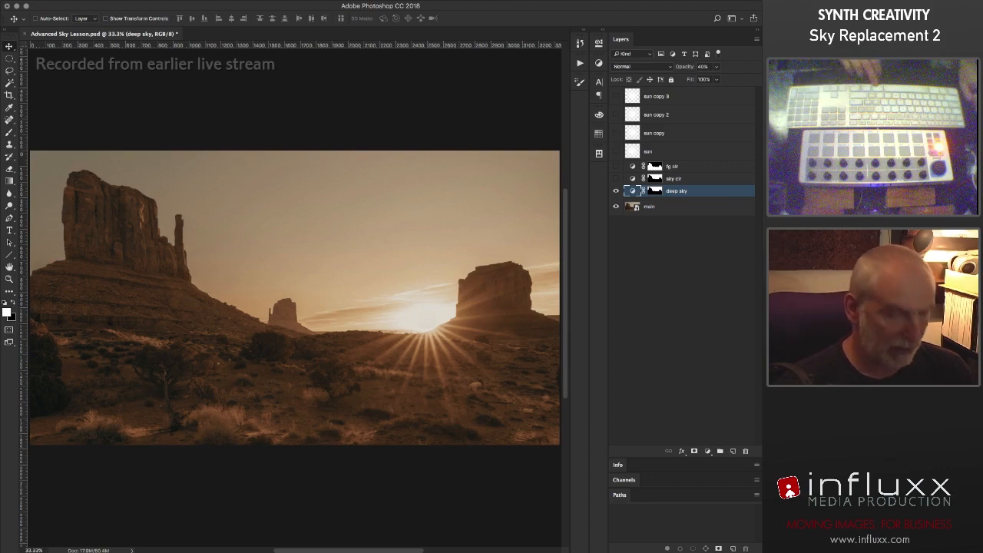
- Add a new layer directly above deep sky and fill it with a black-and-white rendered Fibers texture
{"action": "key", "text": "super+minus"}
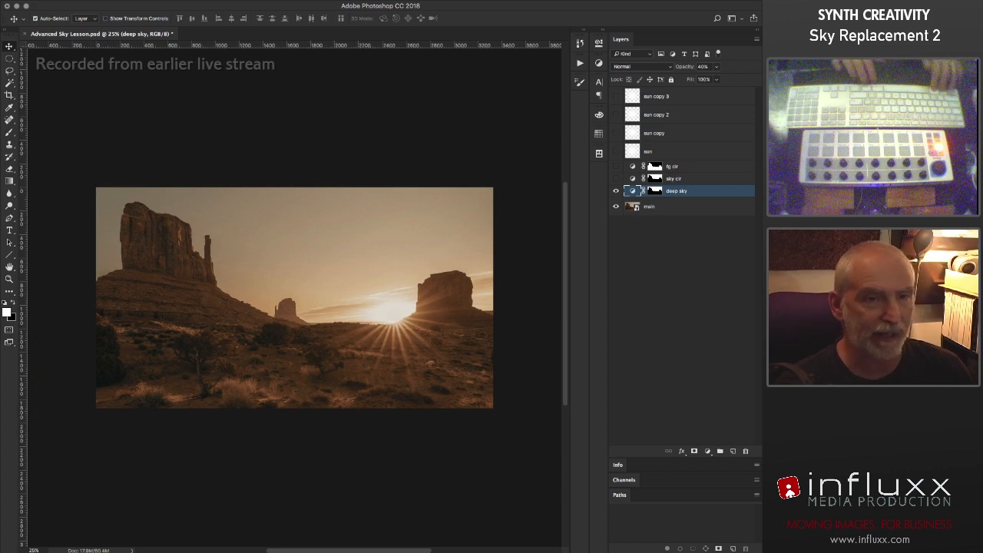
{"action": "key", "text": "super+alt+shift+n"}
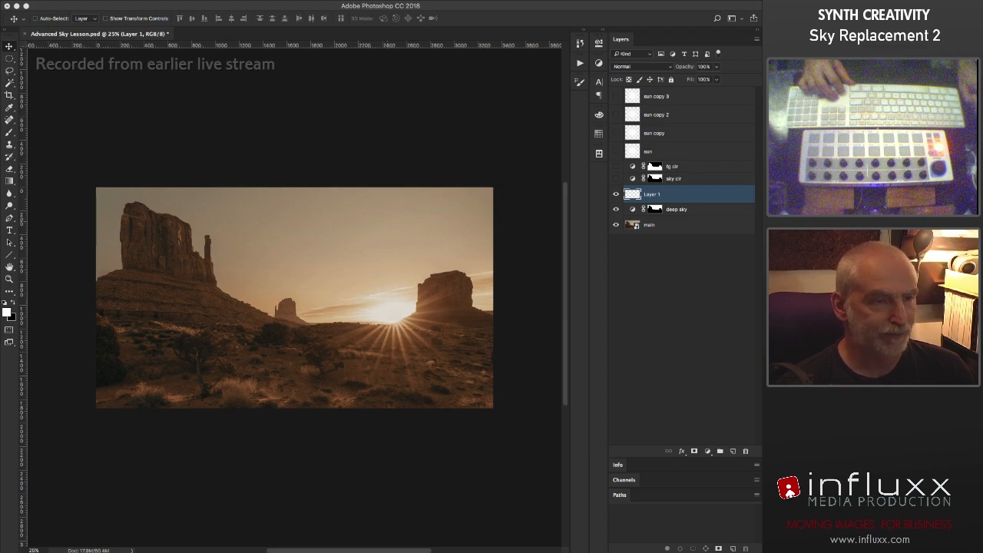
{"action": "key", "text": "Return"}
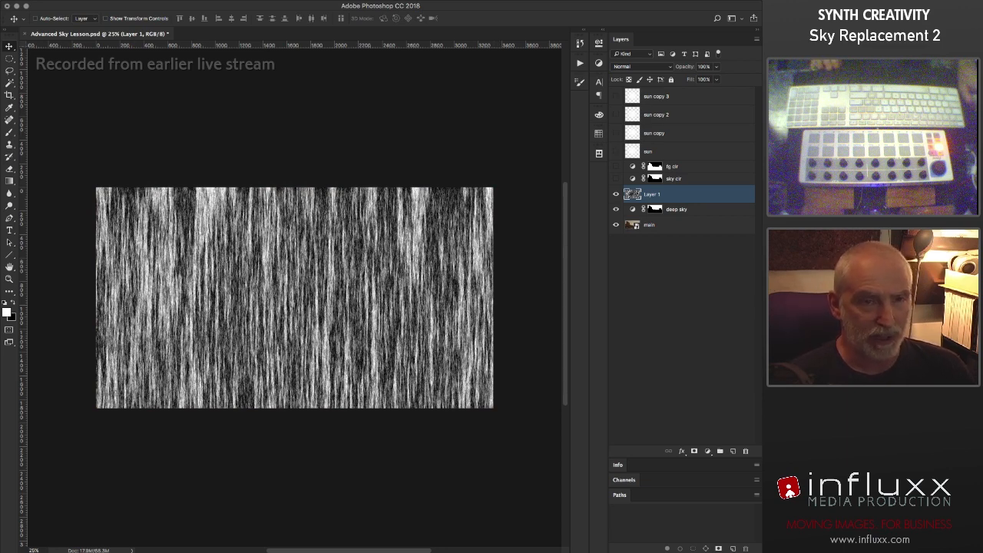
- Rename the fiber texture layer as sky and move it below the deep sky adjustment layer
{"action": "double_click", "coordinate": [652, 194]}
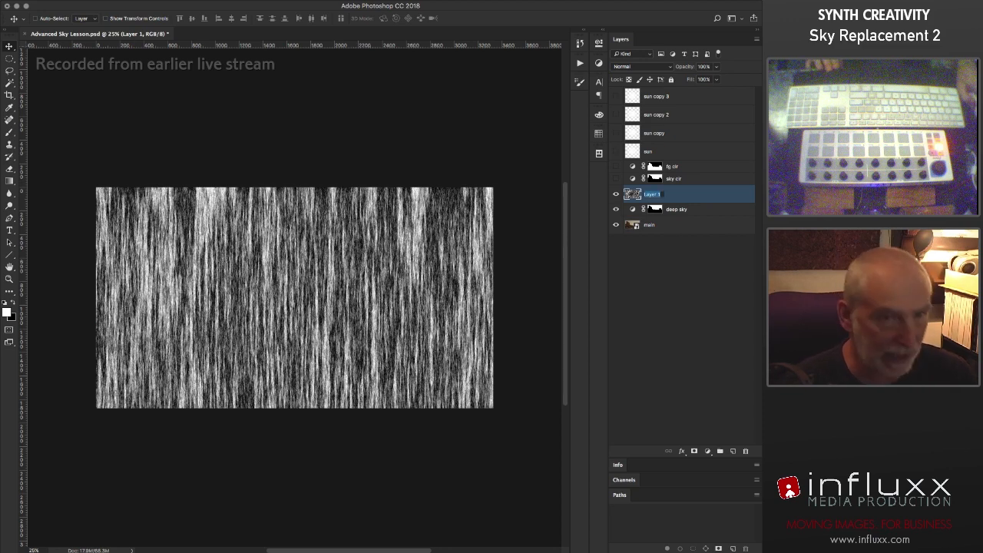
{"action": "type", "text": "sky"}
{"action": "key", "text": "Return"}
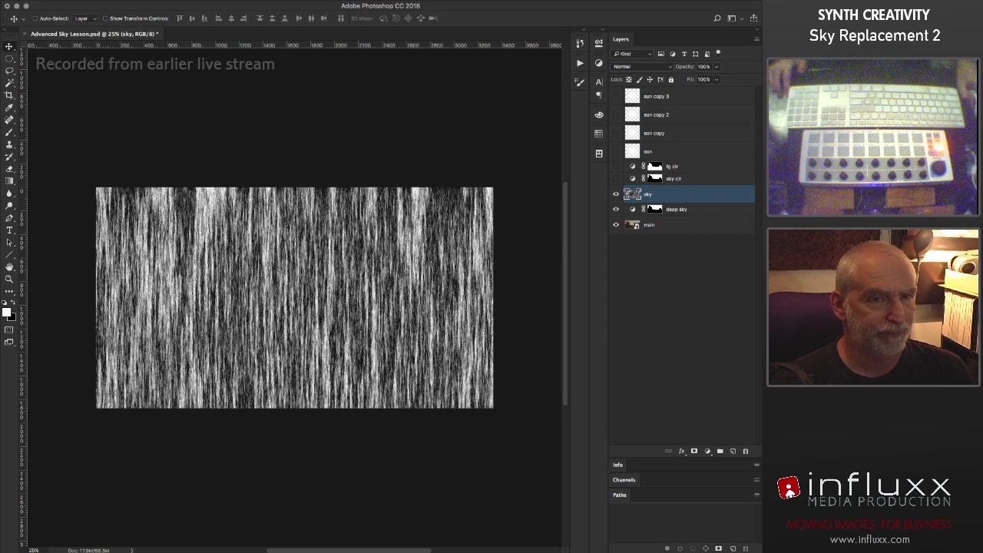
{"action": "key", "text": "super+bracketleft"}
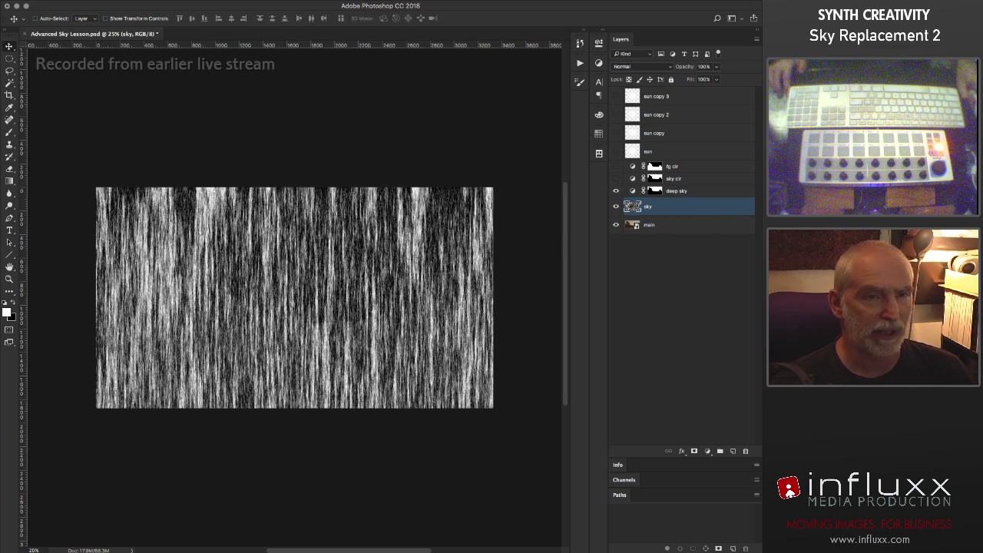
- Hide the deep sky layer and give the sky layer an unlinked mask that confines the fibers to the area above the landscape
{"action": "left_click", "coordinate": [615, 190]}
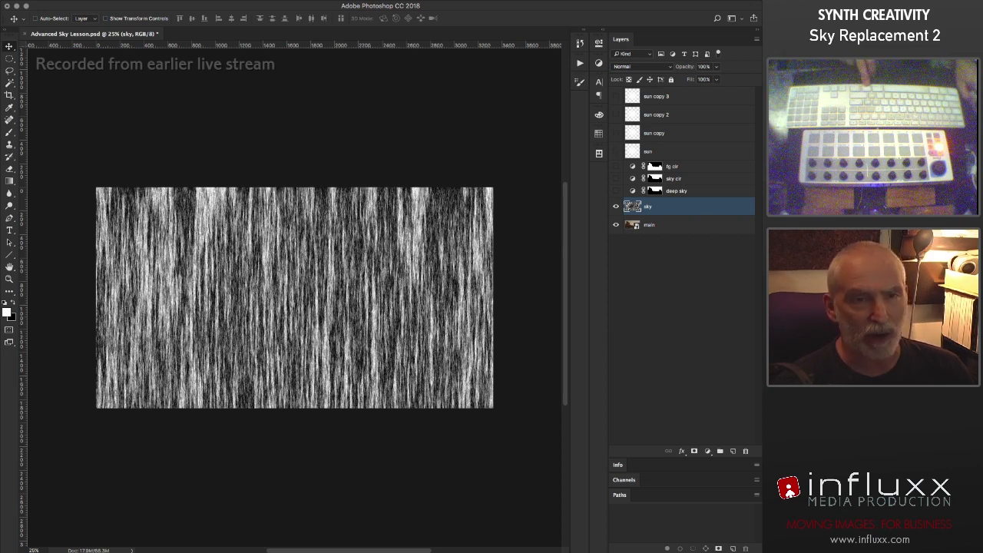
{"action": "left_click", "coordinate": [670, 207]}
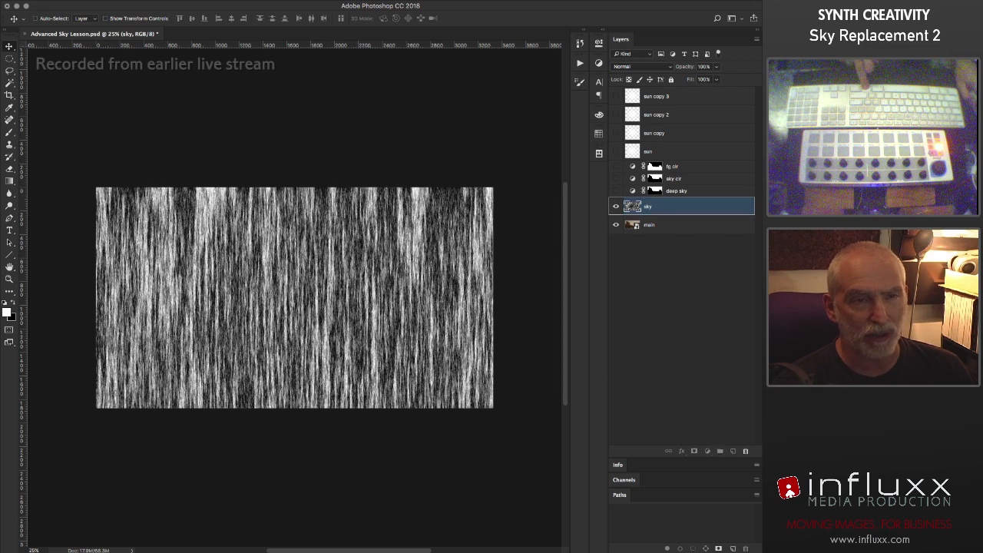
{"action": "left_click", "coordinate": [693, 451]}
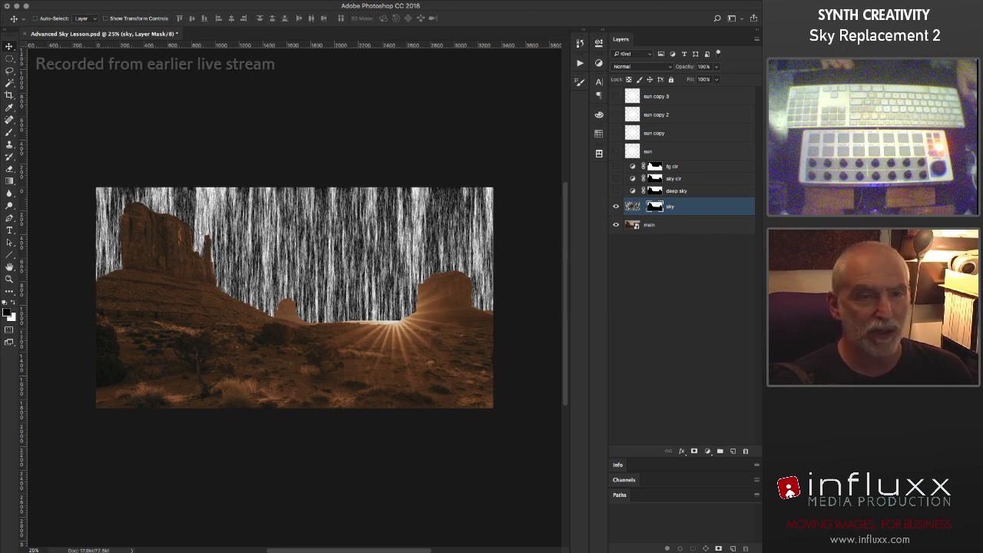
- Free-transform the sky layer's fibers without their mask, pulling the upper-right corner far outward and raising the upper-left corner above the image
{"action": "key", "text": "super+2"}
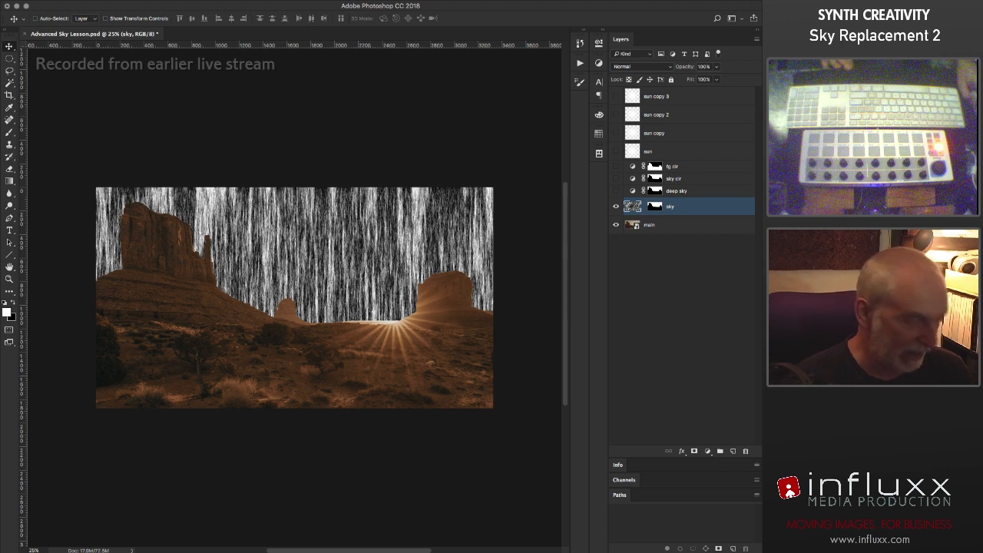
{"action": "key", "text": "super+t"}
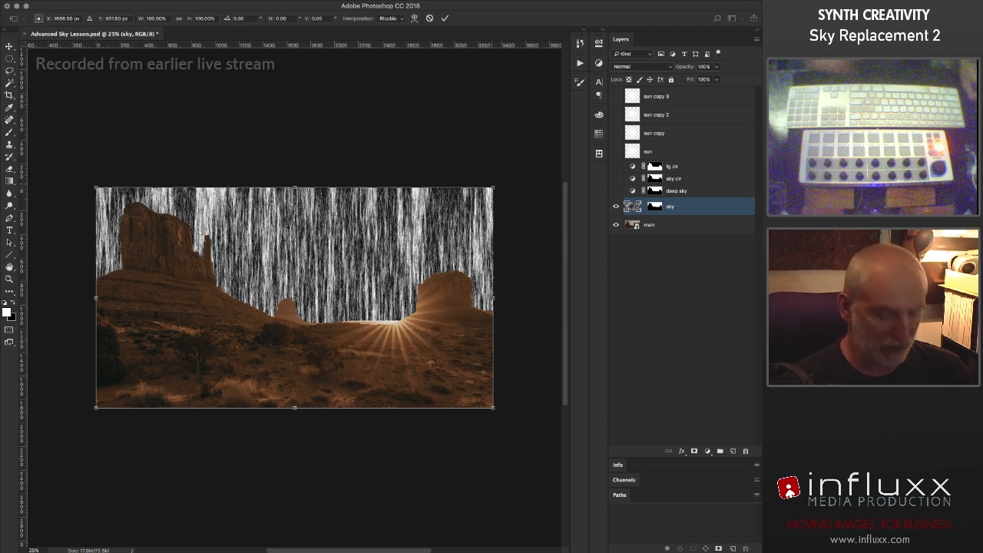
{"action": "key", "text": "super+minus"}
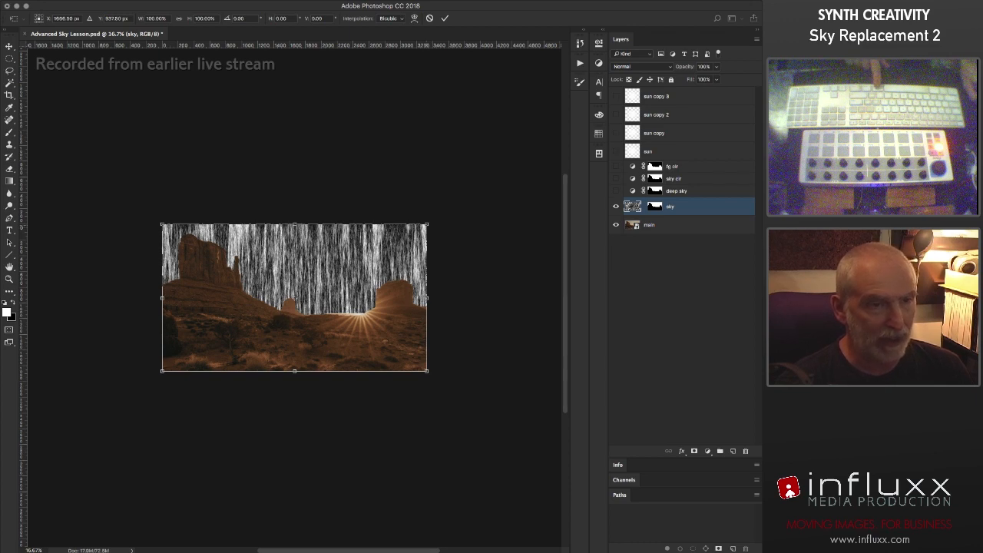
{"action": "left_click_drag", "start_coordinate": [427, 224], "coordinate": [525, 207]}
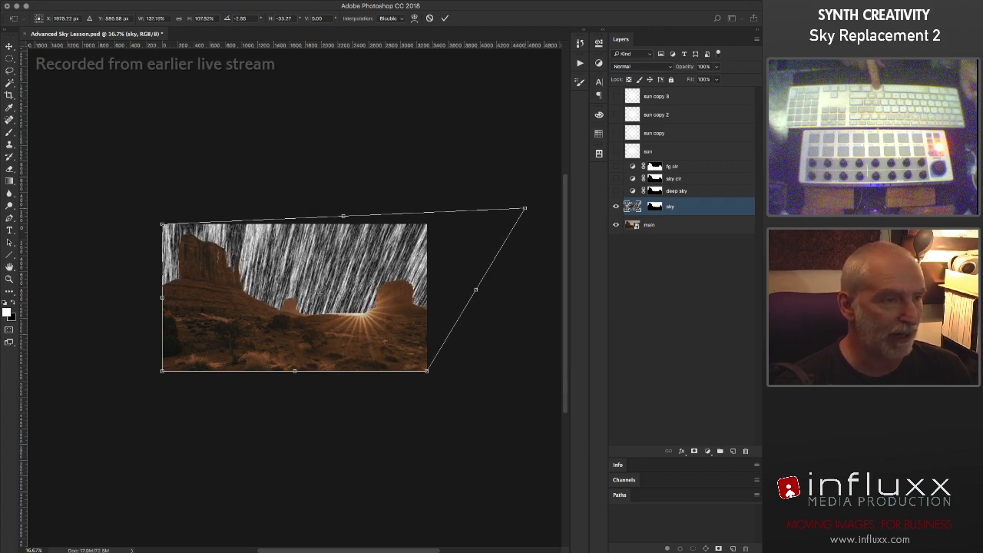
{"action": "left_click_drag", "start_coordinate": [162, 224], "coordinate": [162, 203]}
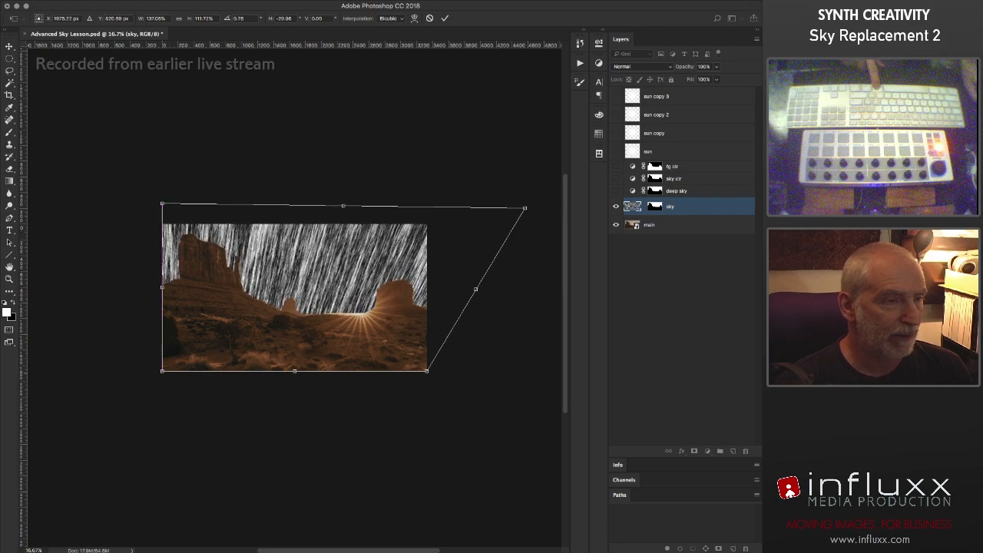
- Fan the fibers out by moving the lower-right corner in toward the lower-left one and spreading both upper corners farther outward
{"action": "left_click_drag", "start_coordinate": [162, 371], "coordinate": [148, 365]}
{"action": "left_click_drag", "start_coordinate": [426, 370], "coordinate": [225, 345]}
{"action": "mouse_move", "coordinate": [162, 203]}
{"action": "left_mouse_down"}
{"action": "mouse_move", "coordinate": [136, 169]}
{"action": "mouse_move", "coordinate": [135, 133]}
{"action": "left_mouse_up"}
{"action": "left_click_drag", "start_coordinate": [524, 207], "coordinate": [610, 212]}
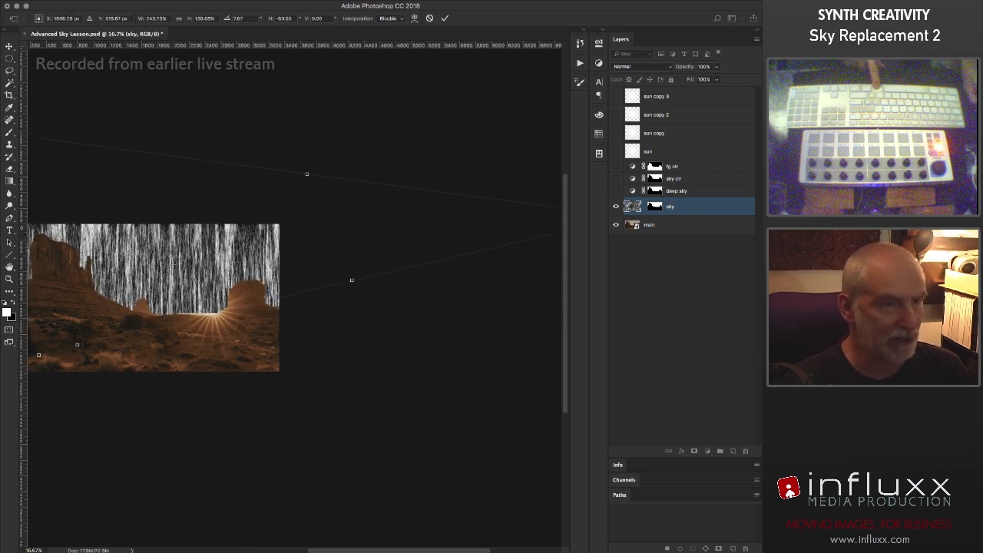
- Extend the distortion's far right corner and fit both left corners just outside the image's left edge
{"action": "key", "text": "super+minus"}
{"action": "scroll", "coordinate": [292, 292], "scroll_direction": "left", "scroll_amount": 3}
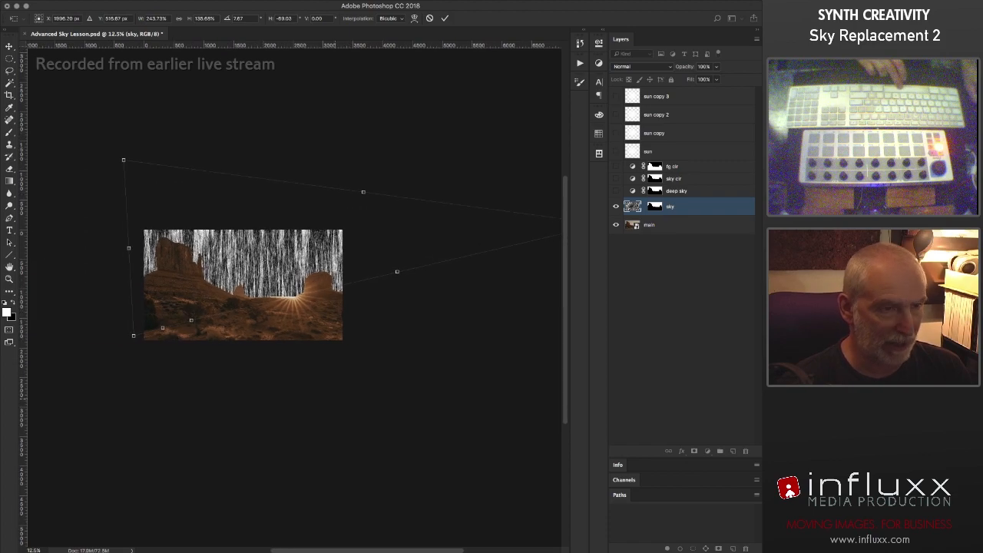
{"action": "left_click_drag", "start_coordinate": [611, 212], "coordinate": [646, 227]}
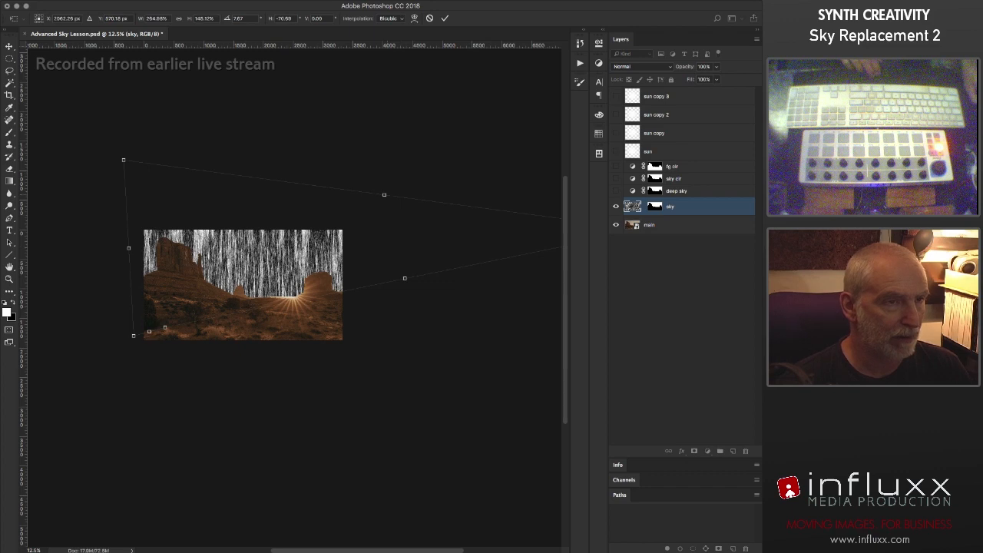
{"action": "left_click_drag", "start_coordinate": [645, 227], "coordinate": [637, 225]}
{"action": "left_click_drag", "start_coordinate": [134, 335], "coordinate": [136, 340]}
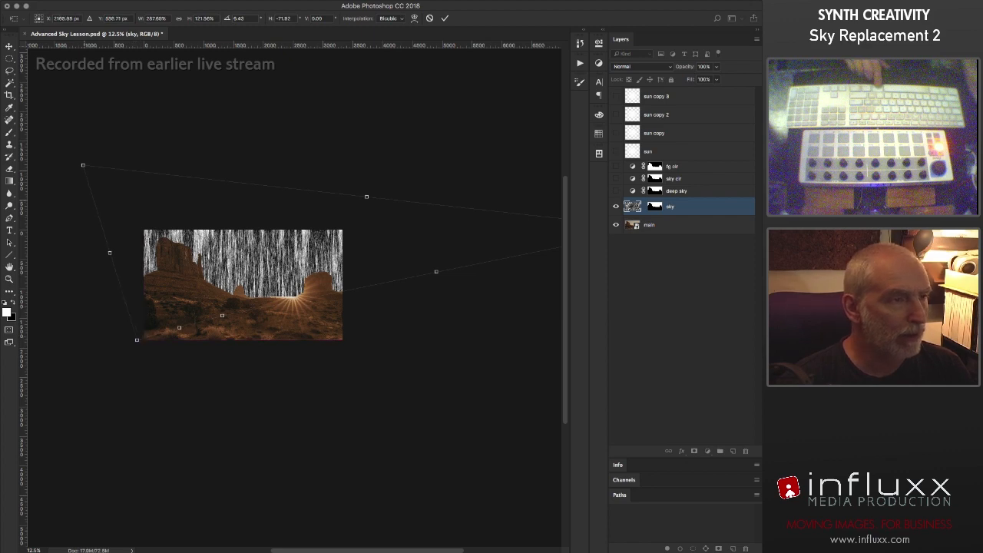
{"action": "left_click_drag", "start_coordinate": [83, 165], "coordinate": [128, 192]}
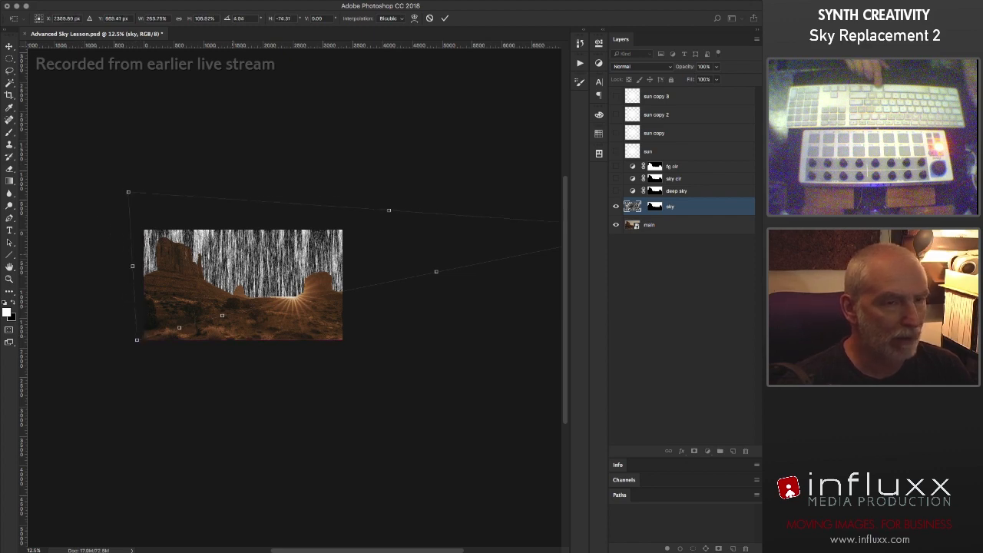
- Pull the distortion's far right corner back toward the image so the streaks radiate from the sun near the horizon
{"action": "scroll", "coordinate": [292, 292], "scroll_direction": "right", "scroll_amount": 5}
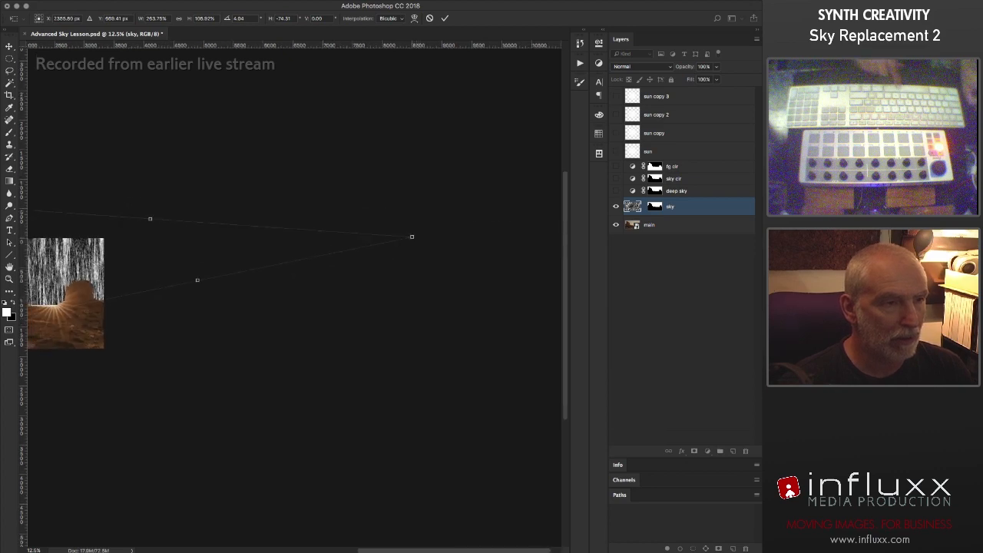
{"action": "left_click_drag", "start_coordinate": [411, 236], "coordinate": [329, 228]}
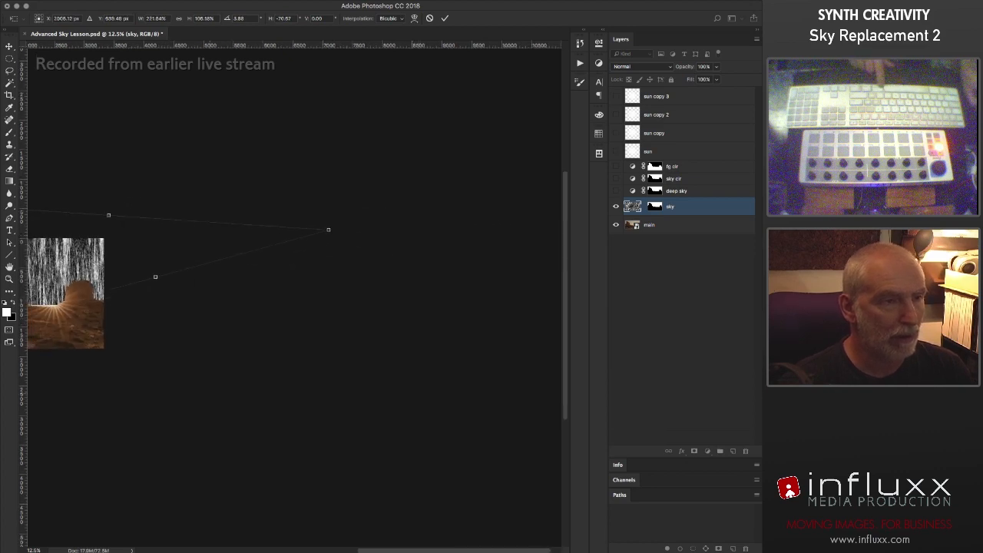
{"action": "scroll", "coordinate": [291, 292], "scroll_direction": "left", "scroll_amount": 8}
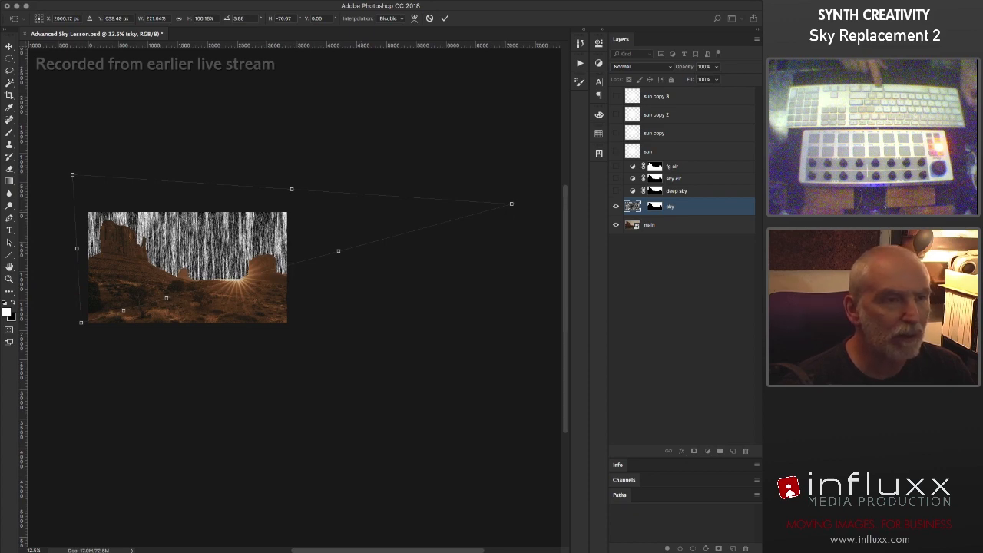
{"action": "mouse_move", "coordinate": [512, 204]}
{"action": "left_mouse_down"}
{"action": "mouse_move", "coordinate": [459, 194]}
{"action": "mouse_move", "coordinate": [485, 205]}
{"action": "left_mouse_up"}
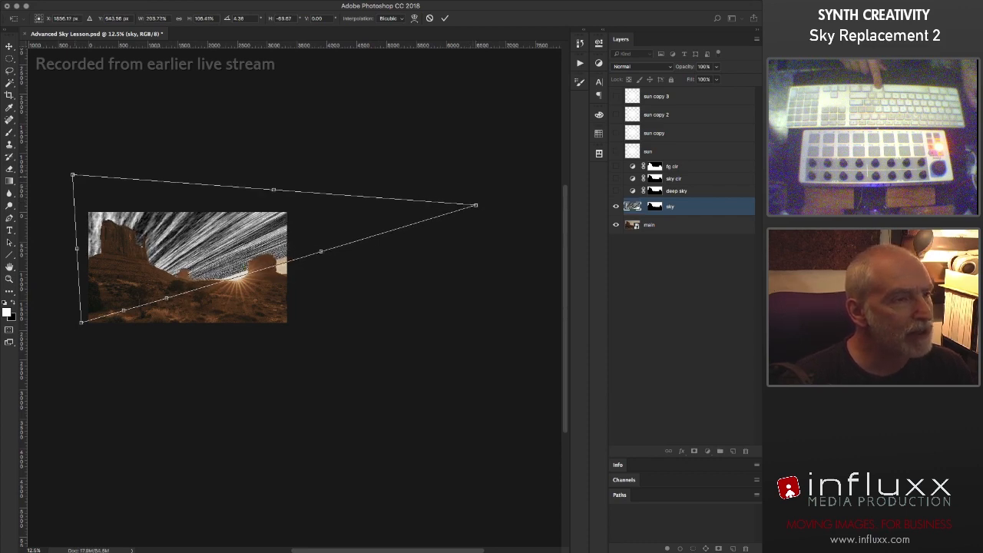
- Fine-tune the distortion's corners and edges, raising its lower edge and extending the right corner slightly, and apply the transform
{"action": "left_click_drag", "start_coordinate": [72, 175], "coordinate": [66, 173]}
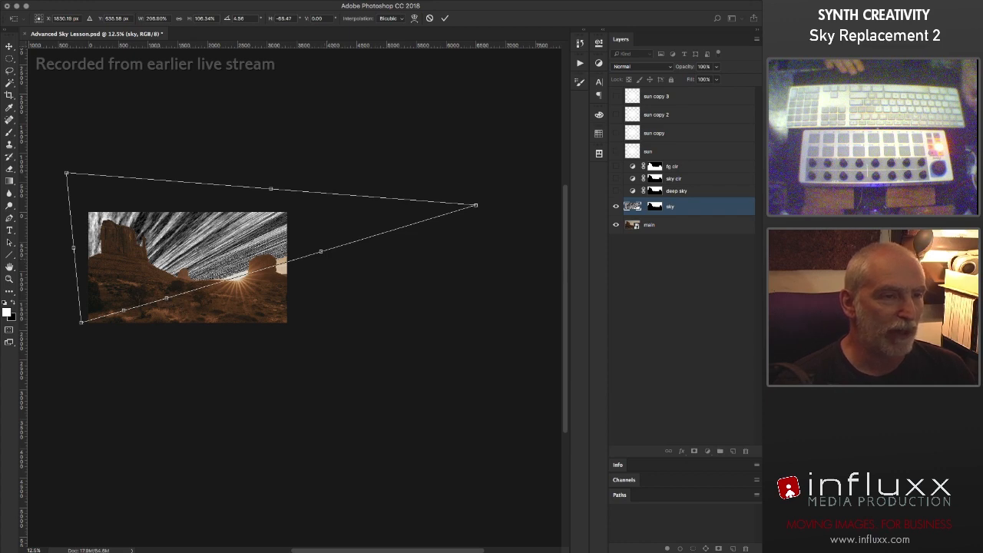
{"action": "mouse_move", "coordinate": [321, 251]}
{"action": "left_mouse_down"}
{"action": "mouse_move", "coordinate": [354, 251]}
{"action": "mouse_move", "coordinate": [310, 251]}
{"action": "left_mouse_up"}
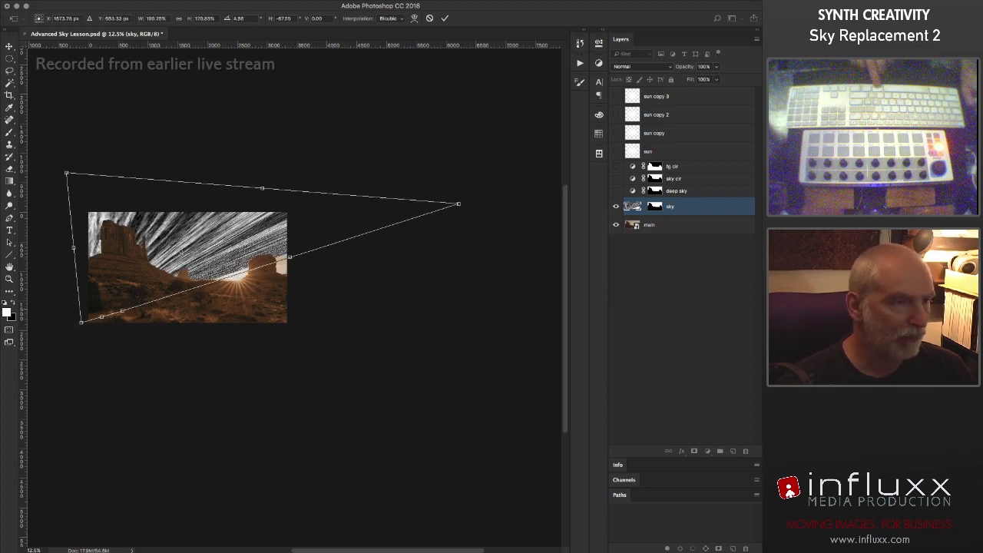
{"action": "mouse_move", "coordinate": [122, 311]}
{"action": "left_mouse_down"}
{"action": "mouse_move", "coordinate": [121, 322]}
{"action": "mouse_move", "coordinate": [77, 302]}
{"action": "mouse_move", "coordinate": [124, 314]}
{"action": "mouse_move", "coordinate": [127, 306]}
{"action": "left_mouse_up"}
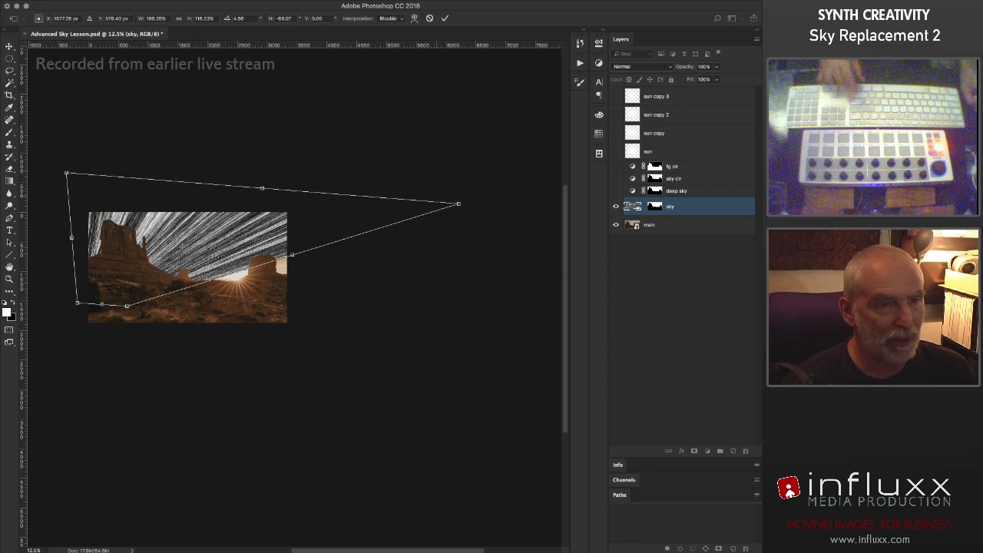
{"action": "left_click_drag", "start_coordinate": [458, 203], "coordinate": [481, 202]}
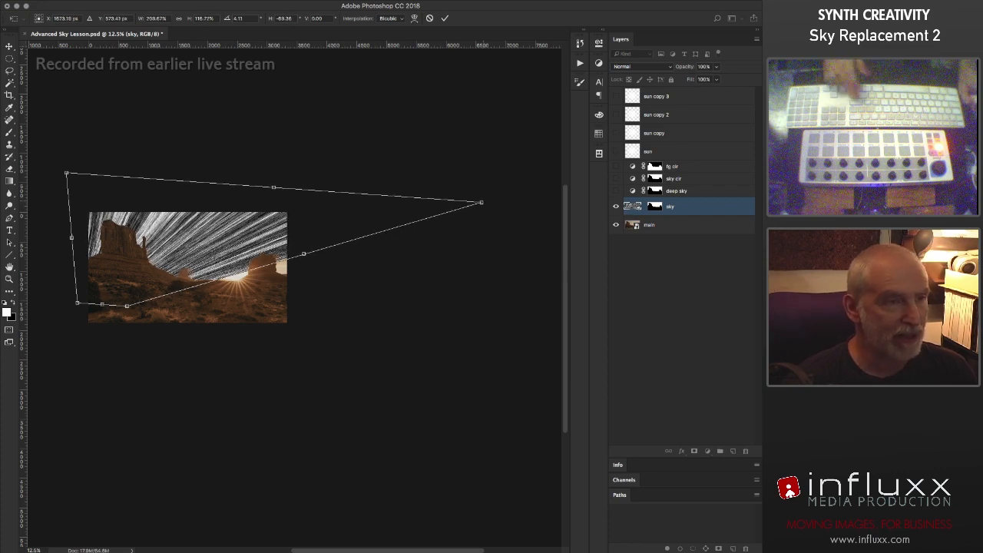
{"action": "key", "text": "Return"}
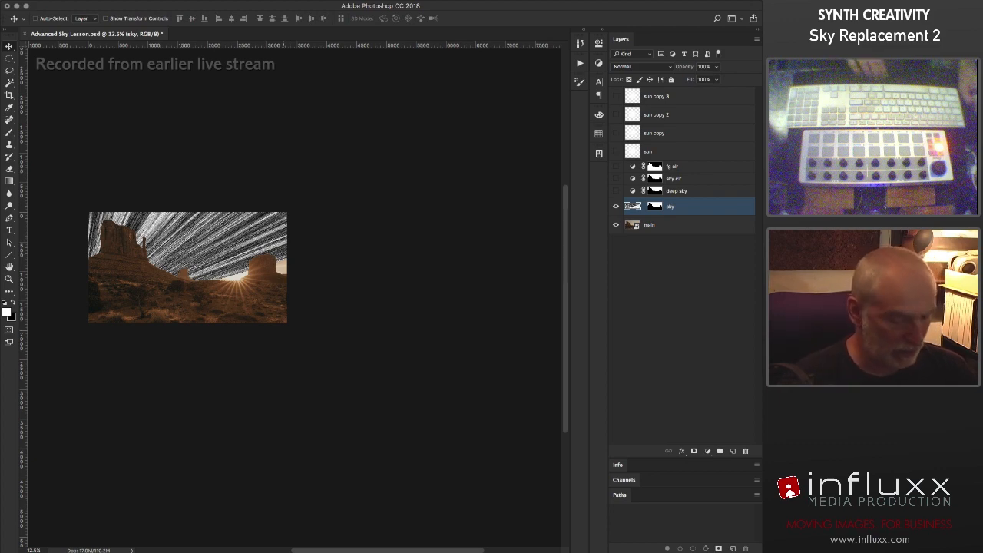
- Scale the distorted fibers to about 115% and reposition them at about X 3370 px, Y 517 px so they cover the whole sky
{"action": "key", "text": "super+t"}
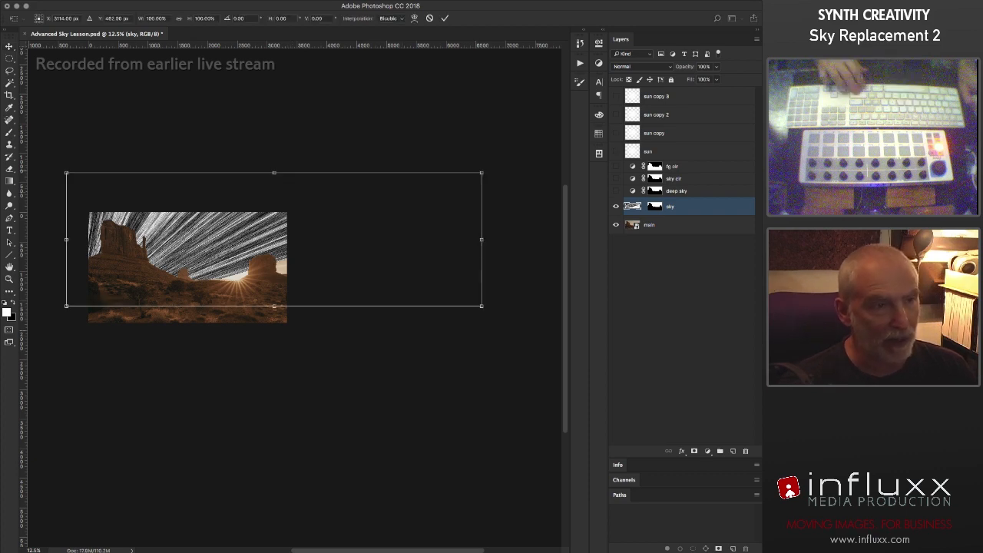
{"action": "left_click_drag", "start_coordinate": [482, 173], "coordinate": [545, 153]}
{"action": "left_click_drag", "start_coordinate": [414, 223], "coordinate": [401, 238]}
{"action": "key", "text": "Down"}
{"action": "key", "text": "Down"}
{"action": "key", "text": "Down"}
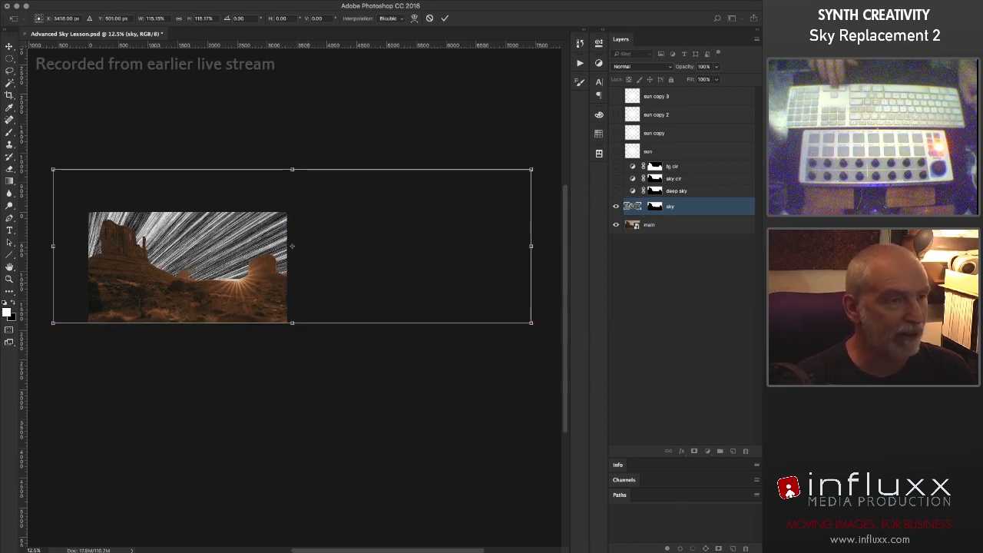
{"action": "key", "text": "Left"}
{"action": "key", "text": "Left"}
{"action": "key", "text": "Left"}
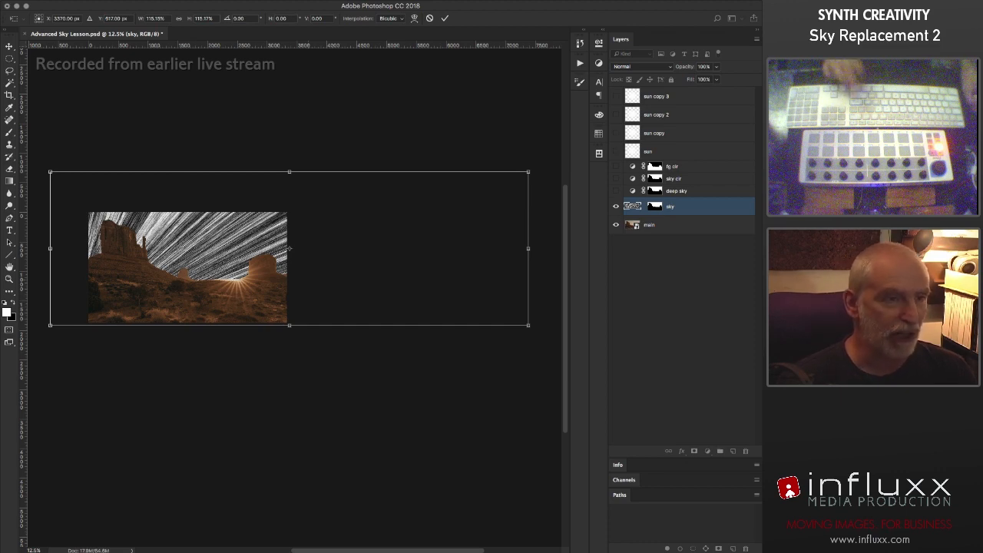
{"action": "key", "text": "Return"}
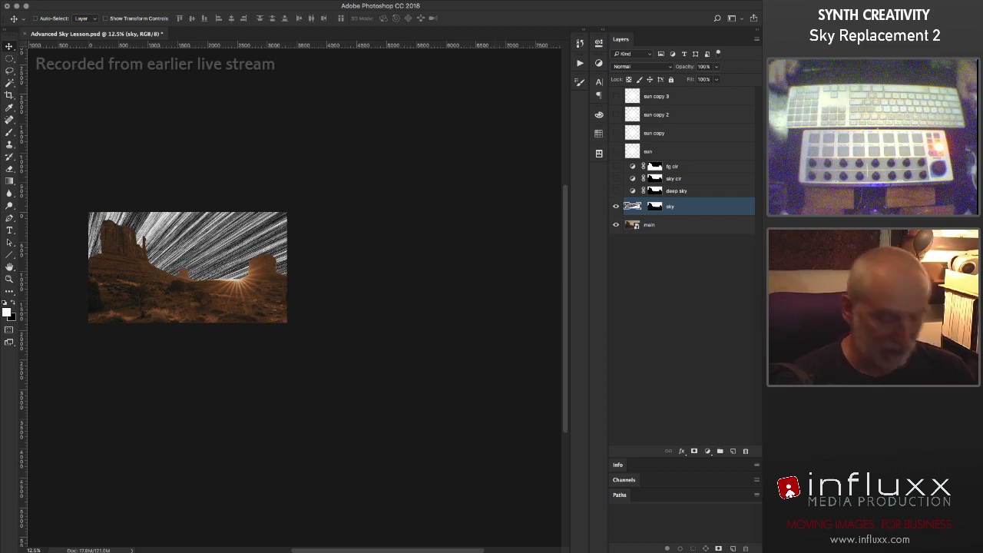
- Fit the image in view and turn on the deep sky adjustment layer, selecting its mask
{"action": "key", "text": "super+0"}
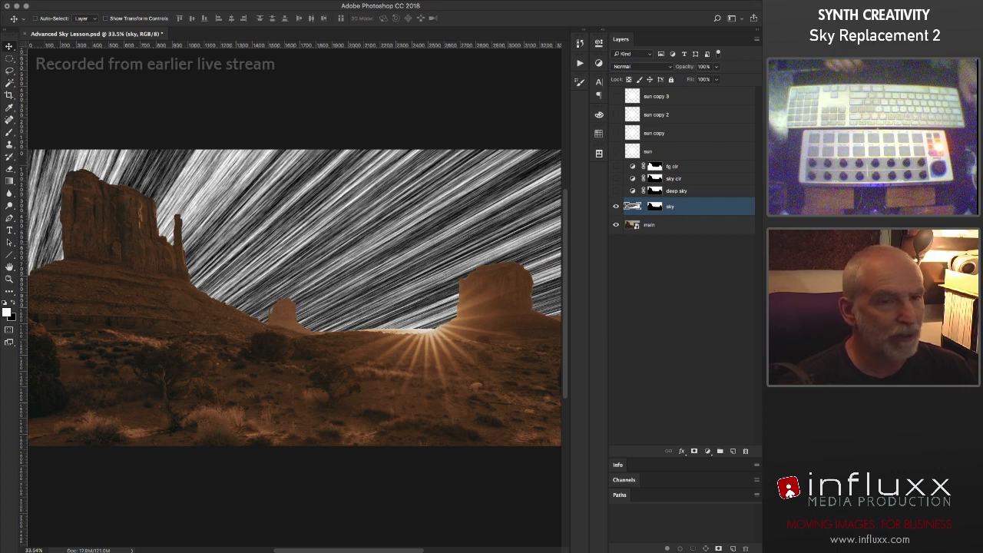
{"action": "left_click", "coordinate": [615, 191]}
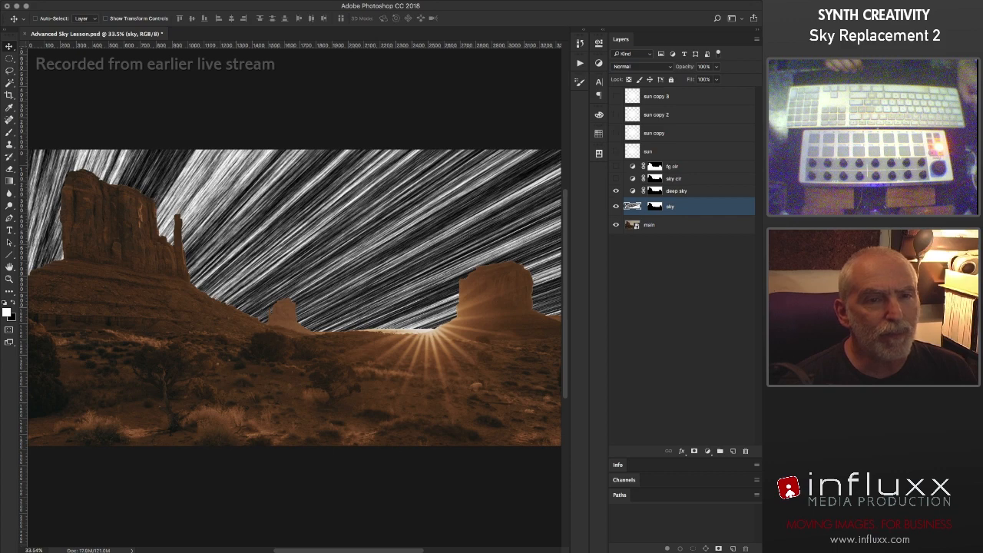
{"action": "left_click", "coordinate": [615, 191]}
{"action": "left_click", "coordinate": [616, 190]}
{"action": "left_click", "coordinate": [654, 190]}
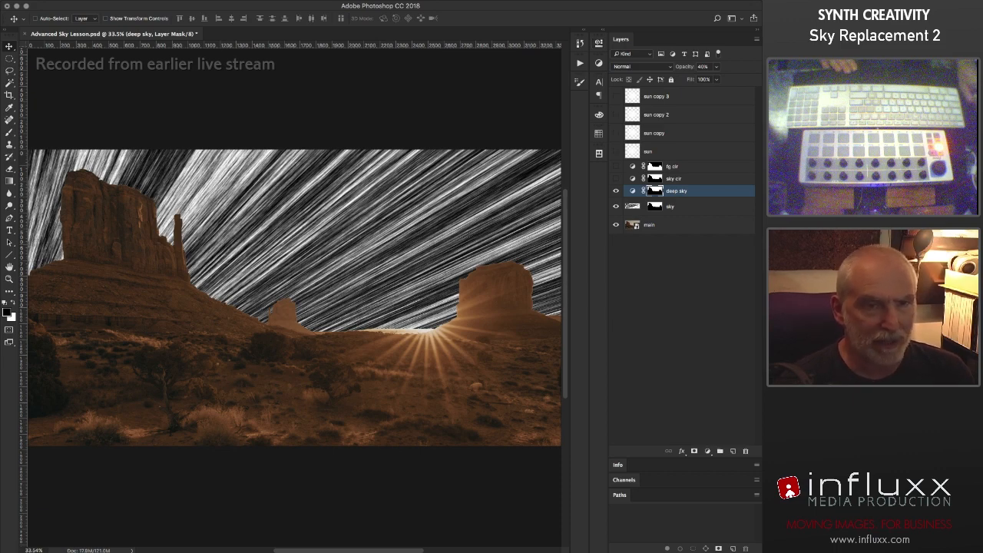
- Set the sky layer's blend mode to Overlay and tint its streaks a warm orange-brown
{"action": "left_click", "coordinate": [691, 206]}
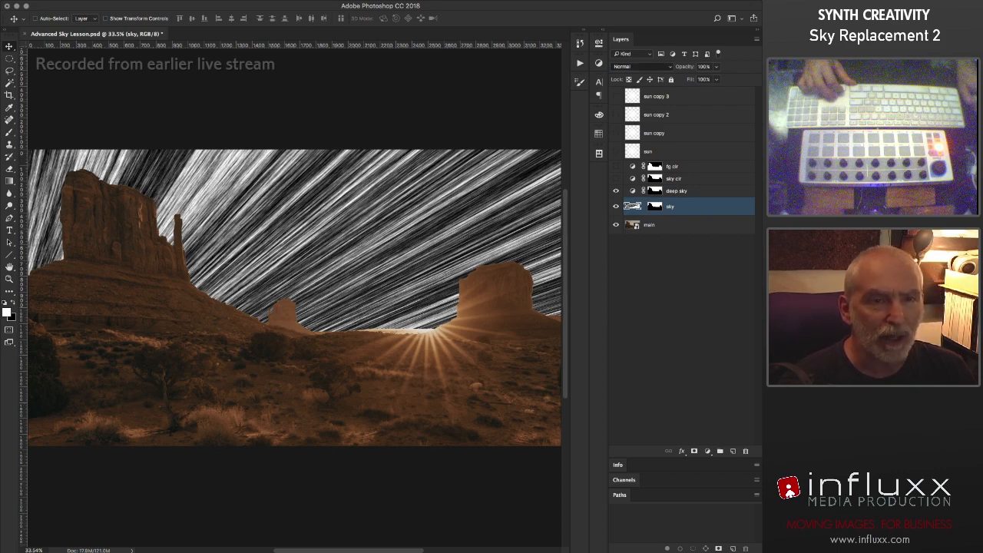
{"action": "key", "text": "shift+alt+o"}
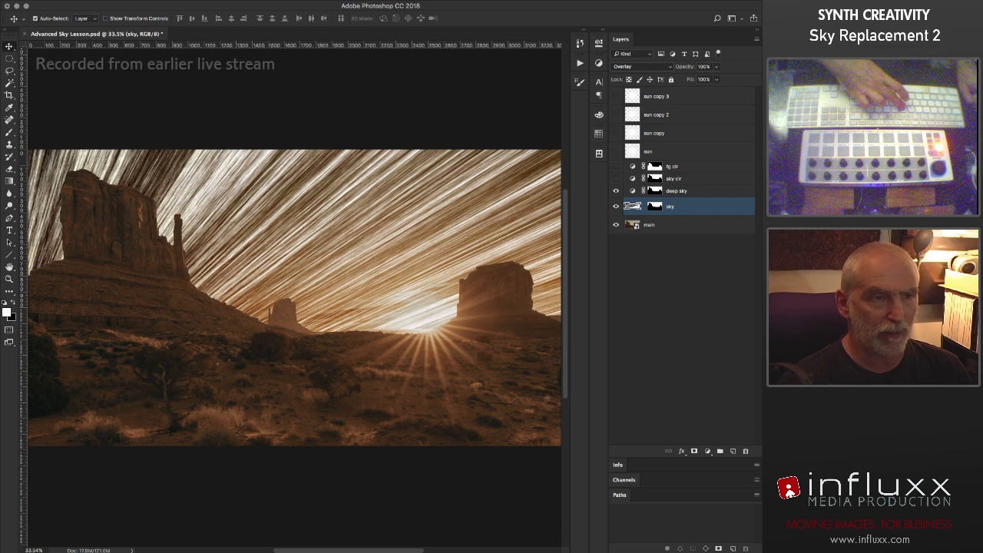
{"action": "key", "text": "i"}
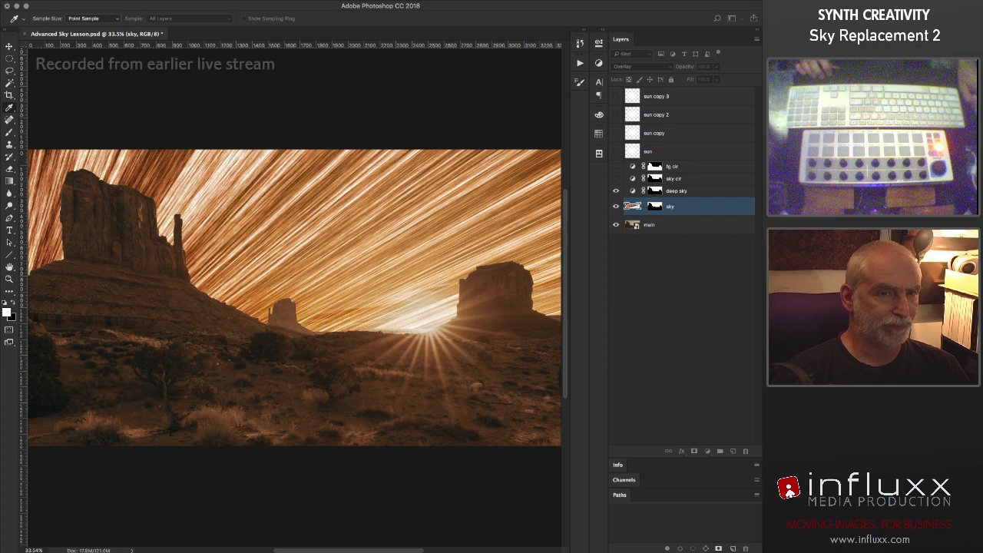
{"action": "key", "text": "v"}
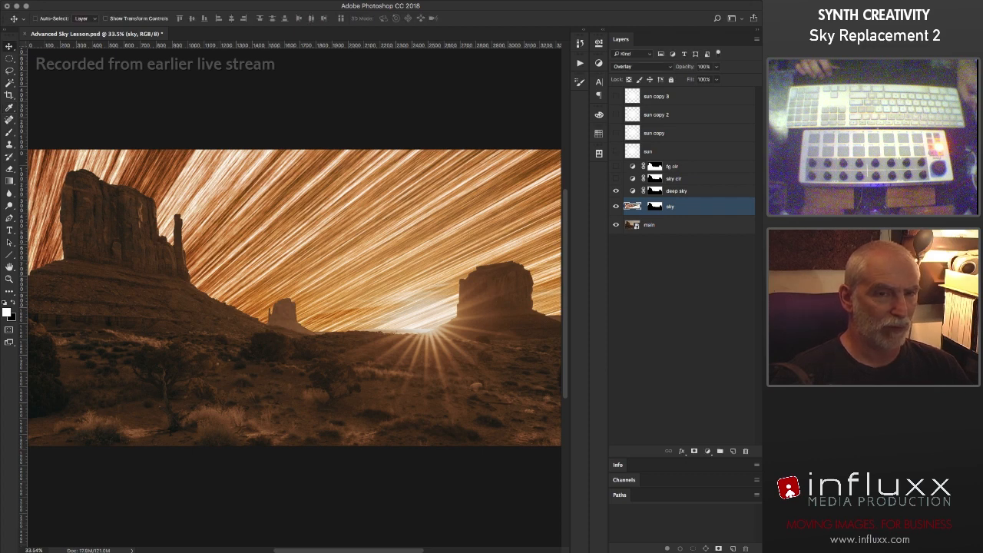
- Check the photo with the sky streaks hidden and shown, and add a new empty layer directly above the main layer
{"action": "left_click", "coordinate": [669, 225]}
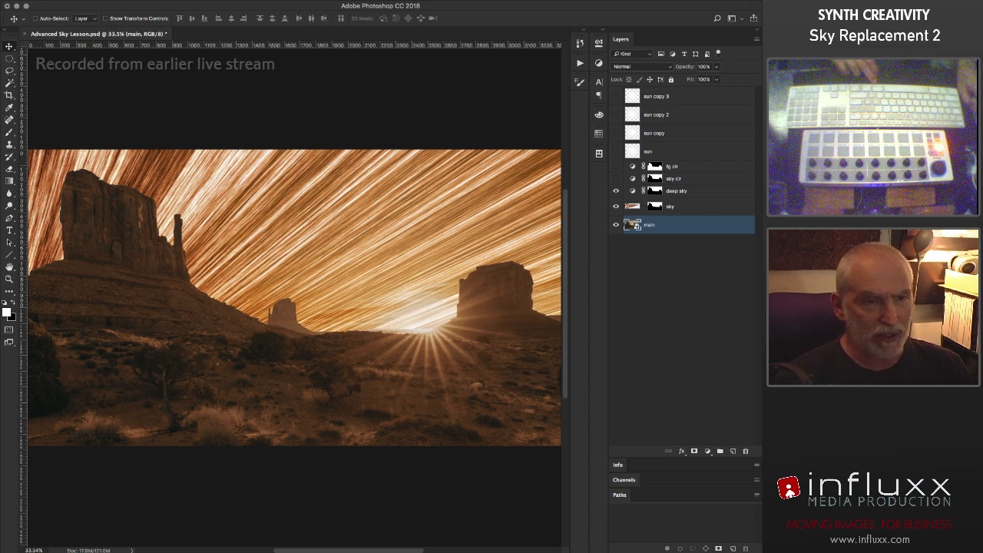
{"action": "left_click", "coordinate": [616, 206]}
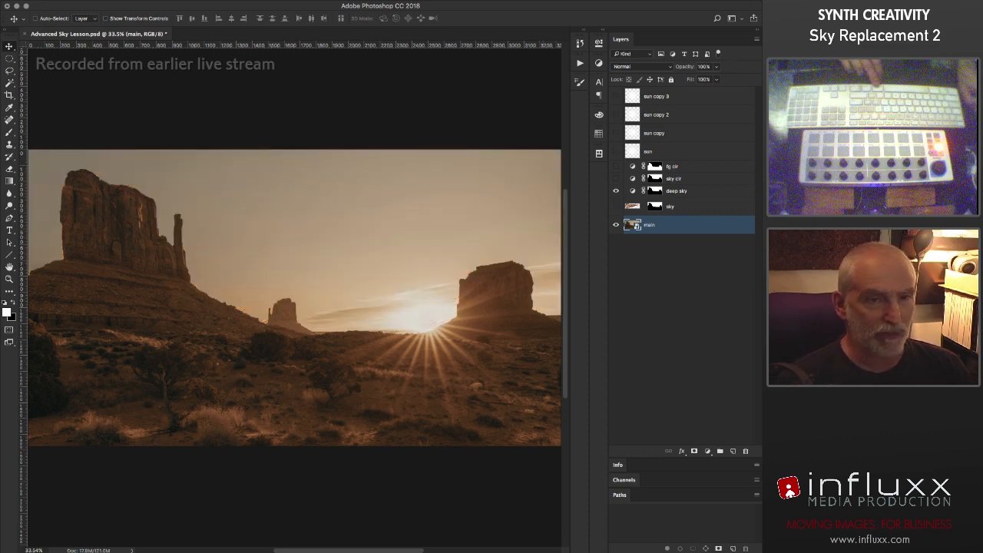
{"action": "left_click", "coordinate": [615, 206]}
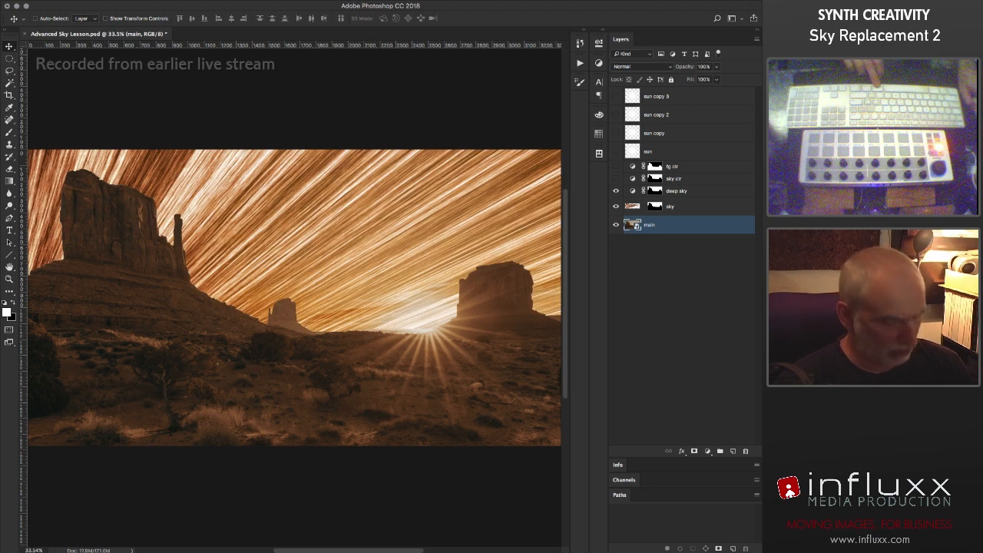
{"action": "key", "text": "super+shift+alt+n"}
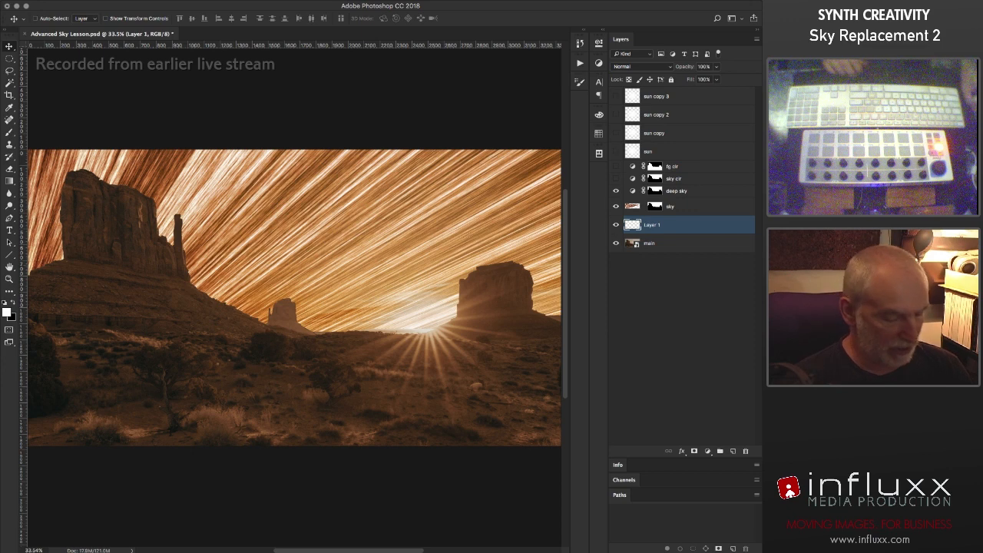
- Set up a dark brown to pale cream linear gradient and draw it vertically from the image's upper edge to the horizon on the new layer
{"action": "key", "text": "g"}
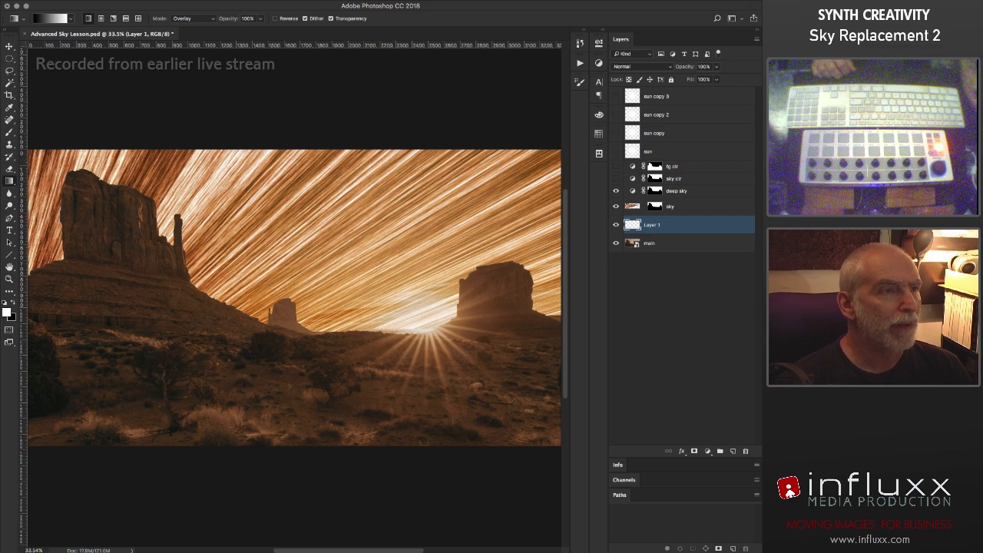
{"action": "key", "text": "i"}
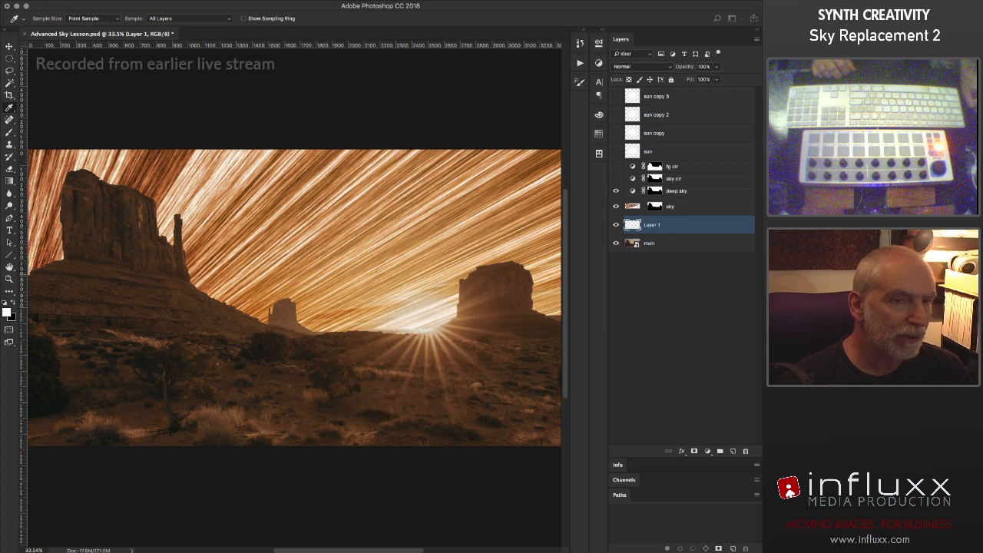
{"action": "key", "text": "g"}
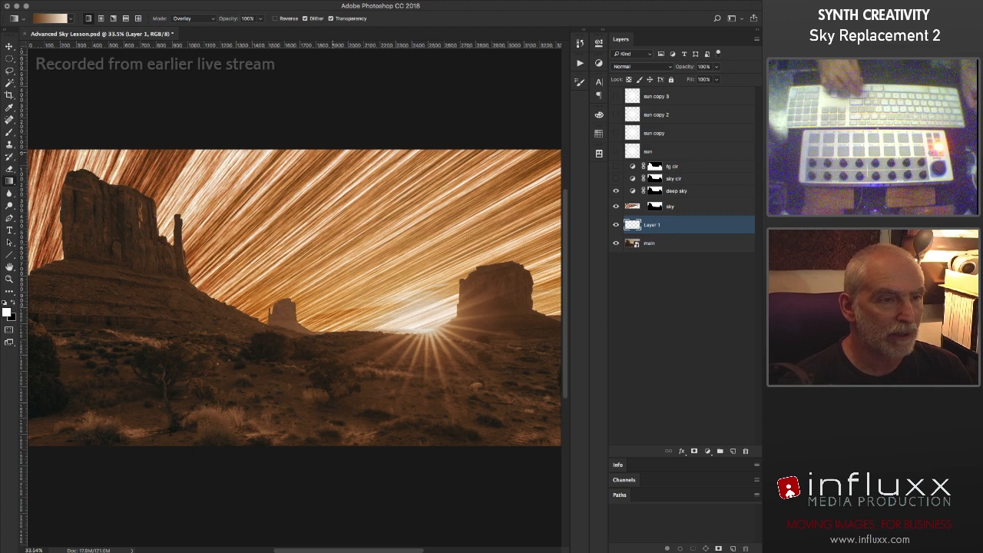
{"action": "left_click_drag", "start_coordinate": [334, 153], "coordinate": [334, 313]}
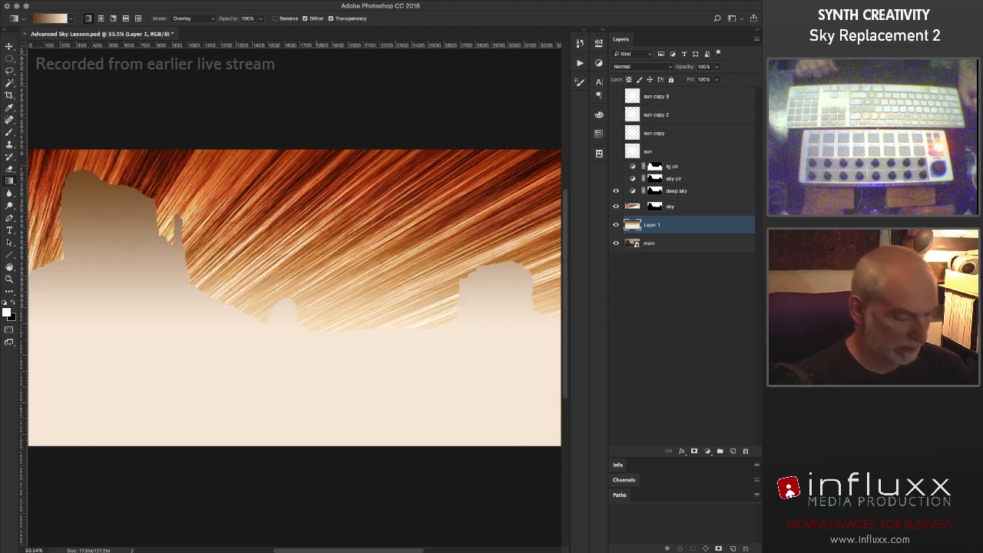
{"action": "key", "text": "v"}
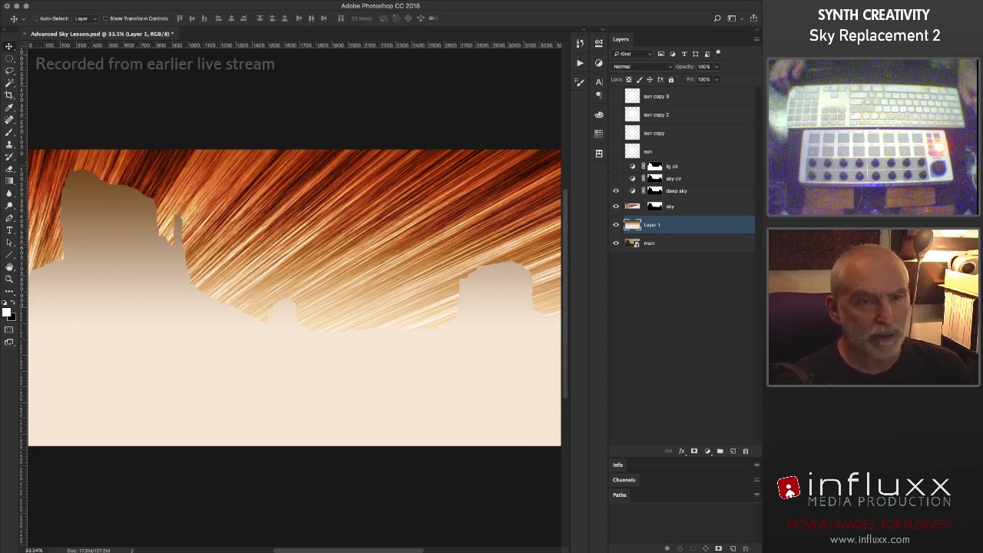
- Hide the streaks, copy the sky layer's mask onto the gradient layer, and show the streaks again over the masked gradient
{"action": "left_click", "coordinate": [616, 206]}
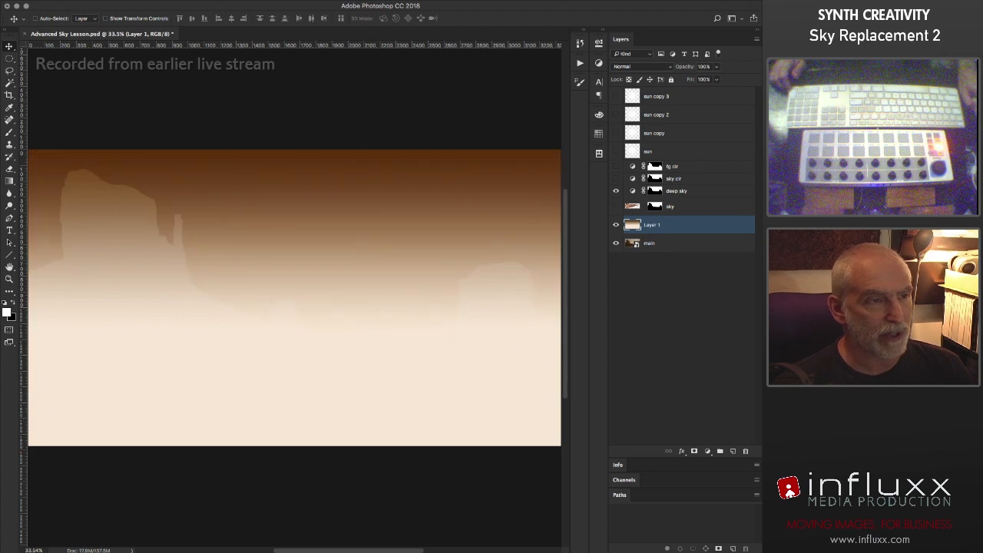
{"action": "left_click", "coordinate": [616, 225]}
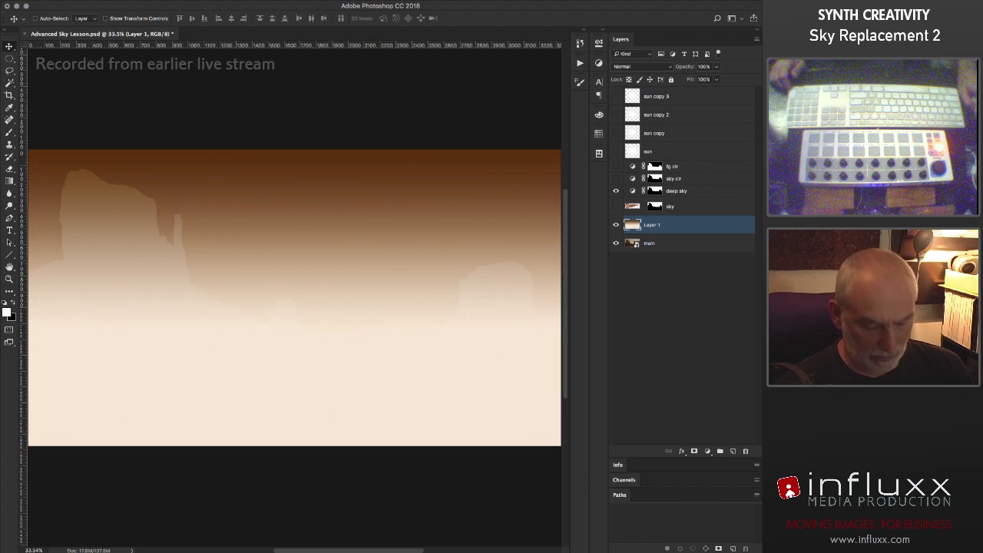
{"action": "left_click_drag", "start_coordinate": [655, 206], "coordinate": [655, 225]}
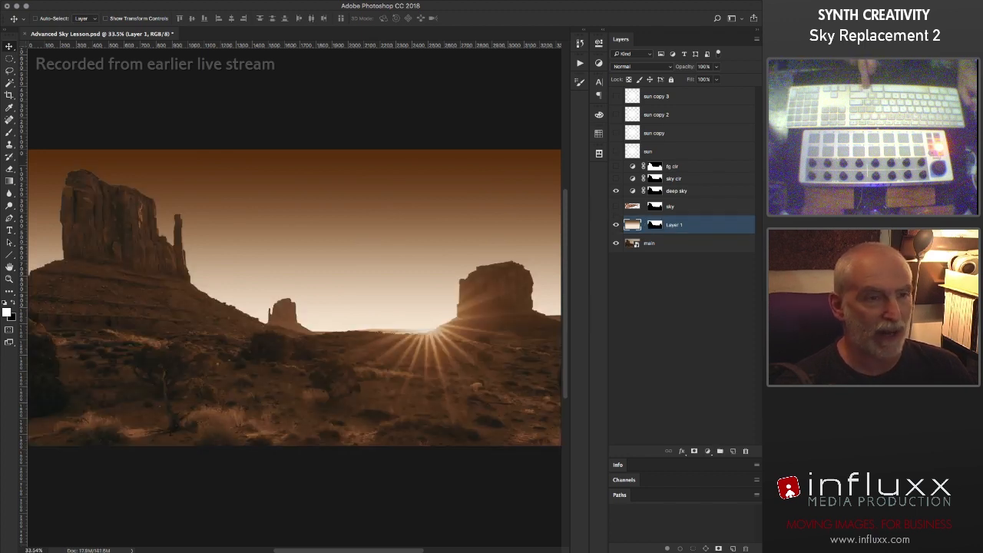
{"action": "left_click", "coordinate": [616, 225]}
{"action": "left_click", "coordinate": [616, 225]}
{"action": "left_click", "coordinate": [616, 224]}
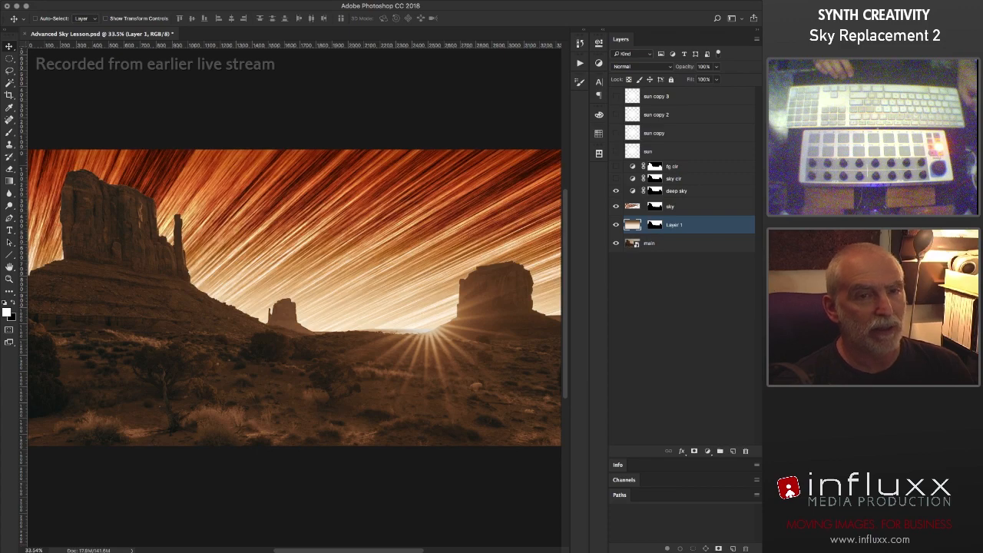
- Set the sky layer's opacity to 50% and step through its blend modes, trying Color Dodge and stopping at Hard Light
{"action": "left_click", "coordinate": [673, 206]}
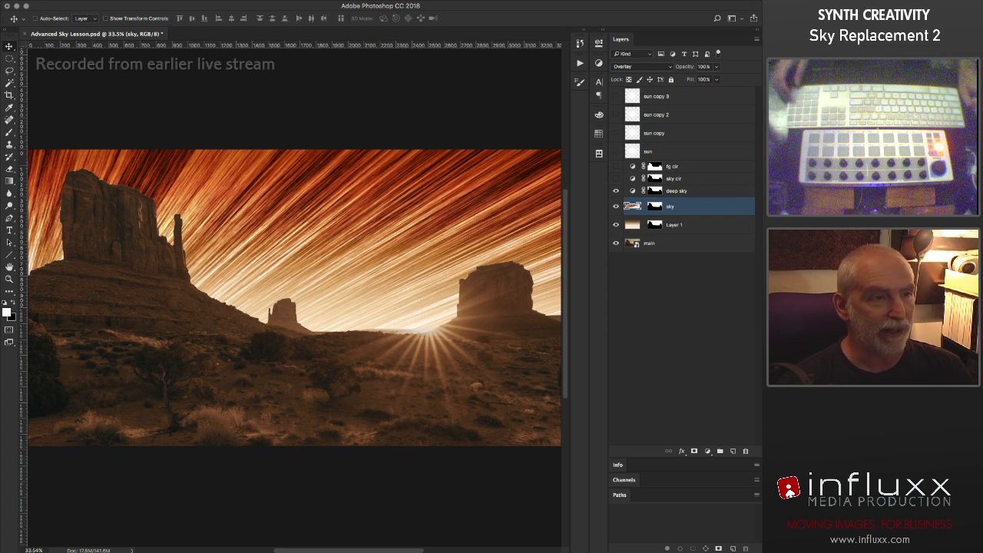
{"action": "key", "text": "5"}
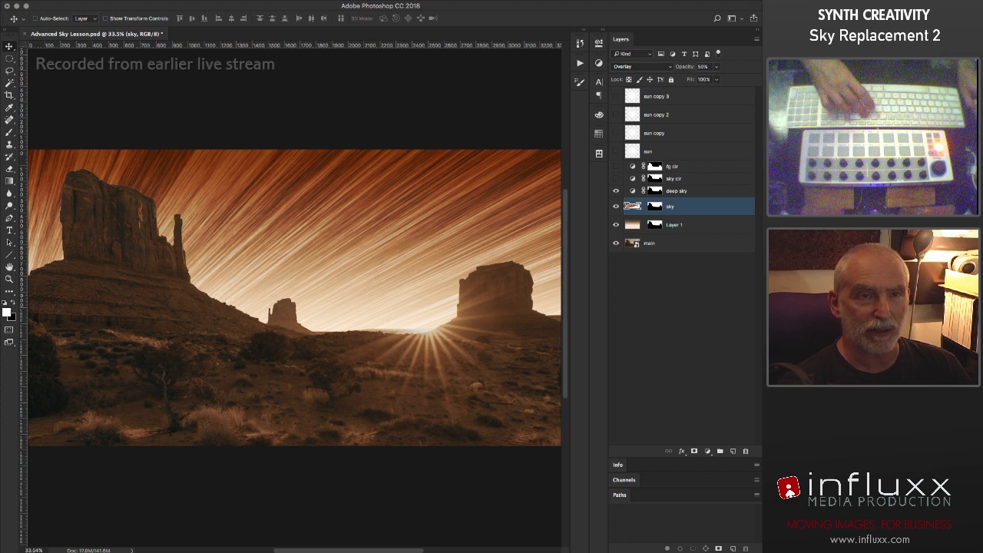
{"action": "key", "text": "shift+minus"}
{"action": "key", "text": "shift+minus"}
{"action": "key", "text": "shift+minus"}
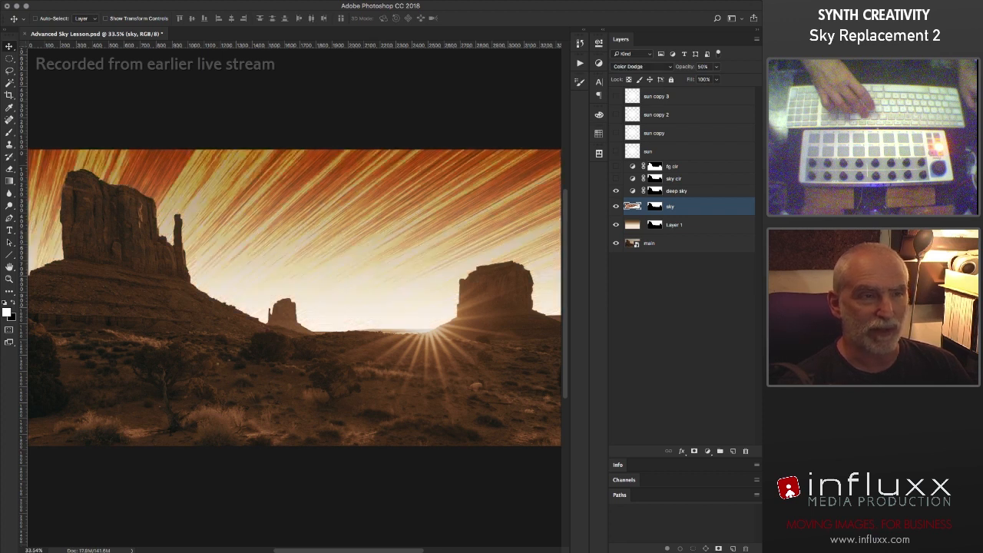
{"action": "key", "text": "shift+plus"}
{"action": "key", "text": "shift+plus"}
{"action": "key", "text": "shift+plus"}
{"action": "key", "text": "shift+plus"}
{"action": "key", "text": "shift+plus"}
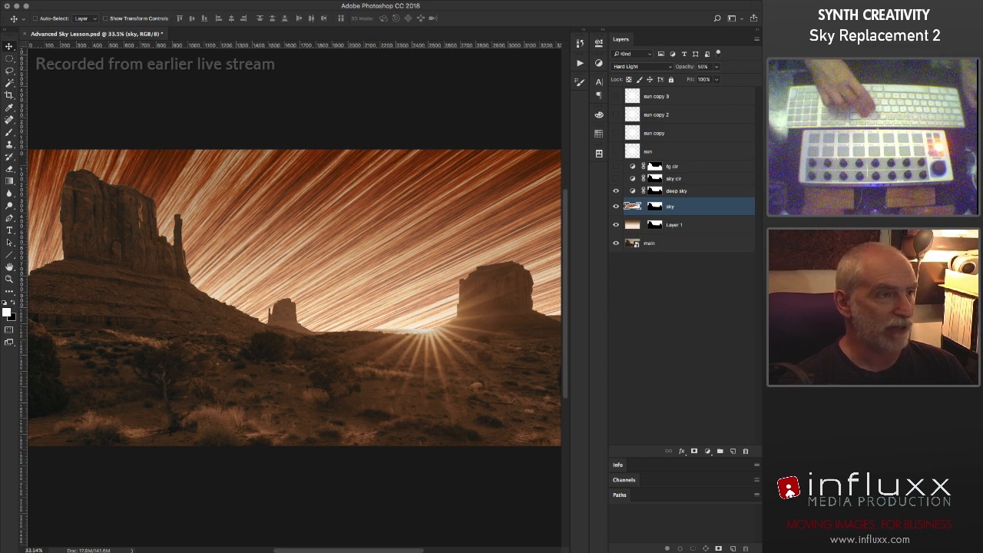
- Cycle the Brush tool's mode through Dissolve and Color Burn back to Normal, and return to the Move tool
{"action": "key", "text": "b"}
{"action": "key", "text": "shift+plus"}
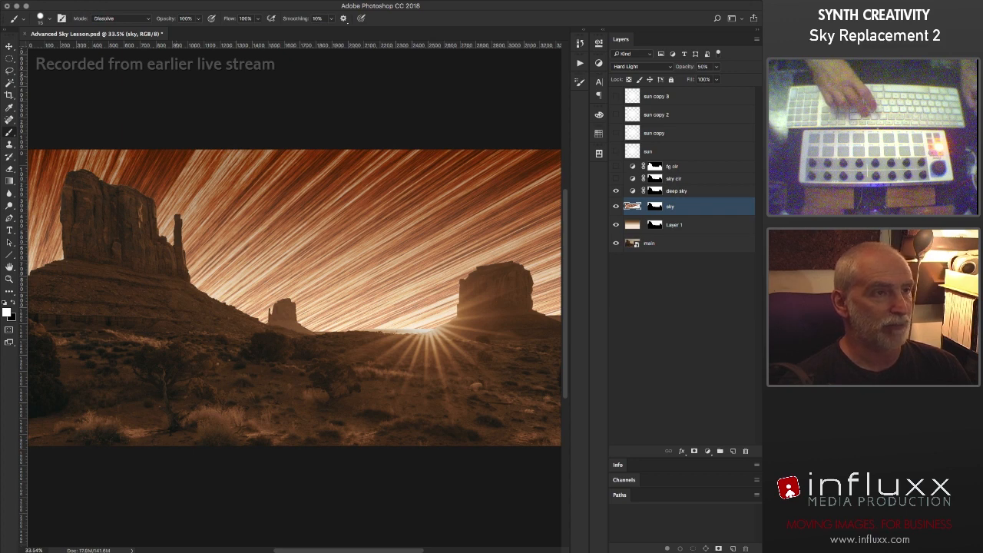
{"action": "key", "text": "shift+plus"}
{"action": "key", "text": "shift+plus"}
{"action": "key", "text": "shift+plus"}
{"action": "key", "text": "shift+plus"}
{"action": "key", "text": "shift+plus"}
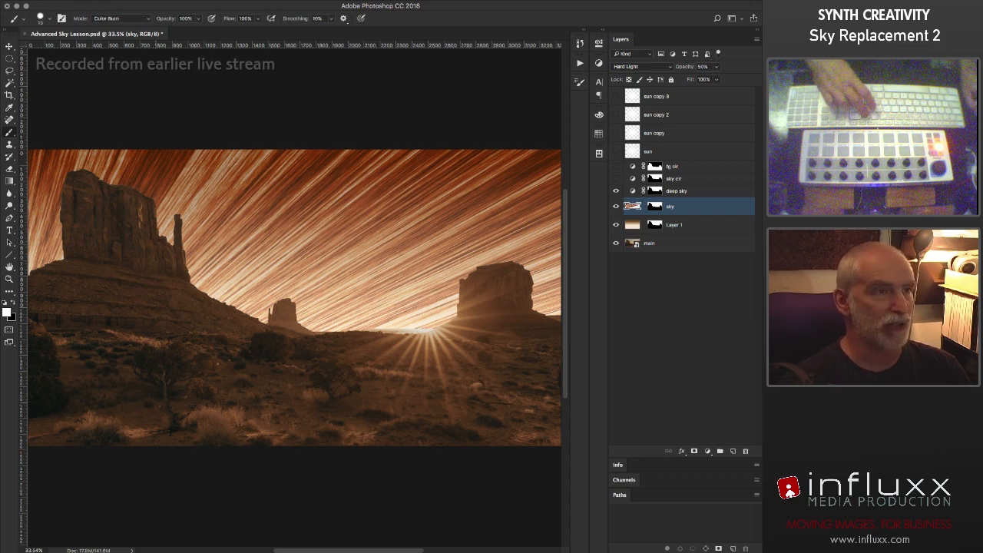
{"action": "key", "text": "shift+plus"}
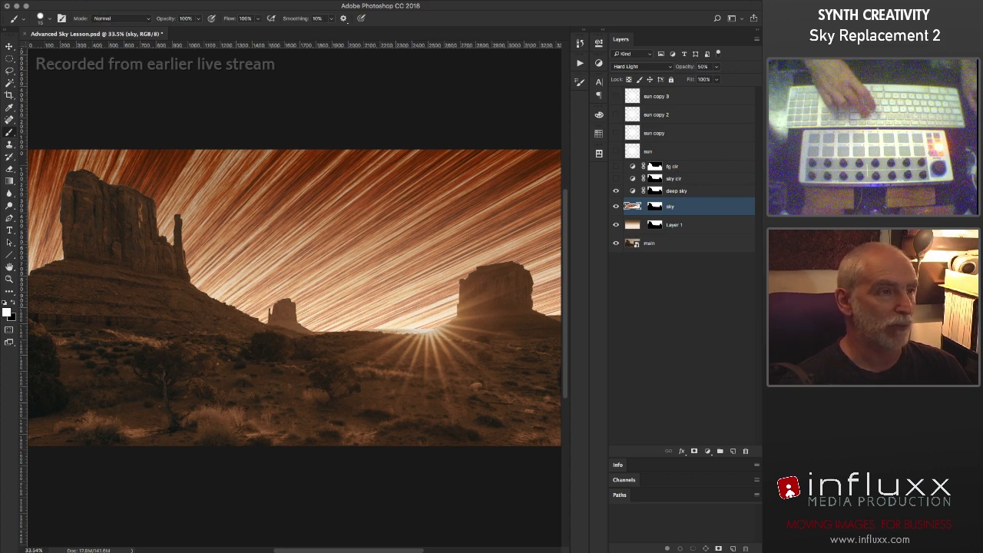
{"action": "key", "text": "v"}
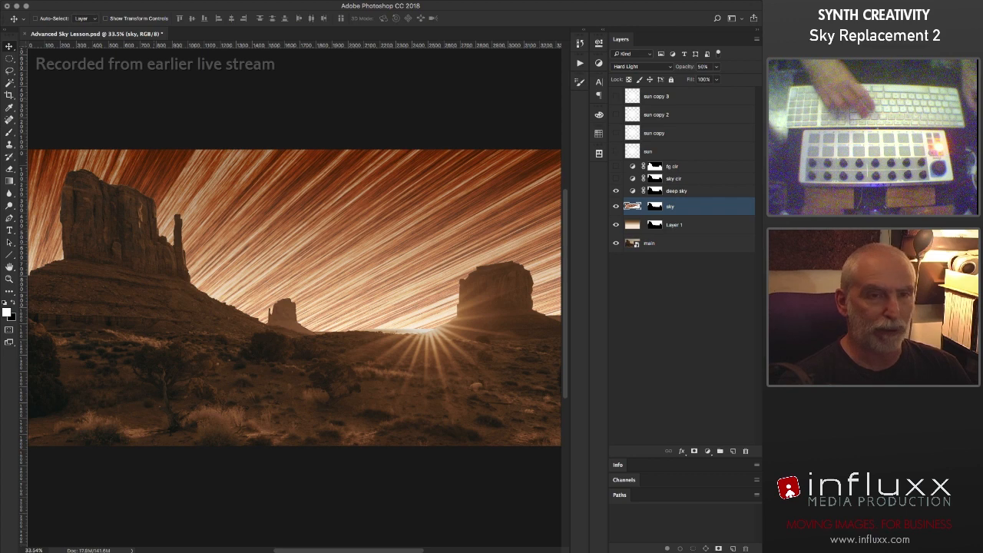
- Preview further blend modes on the sky layer, including Pin Light, Subtract, Dissolve and Luminosity
{"action": "key", "text": "shift+plus"}
{"action": "key", "text": "shift+plus"}
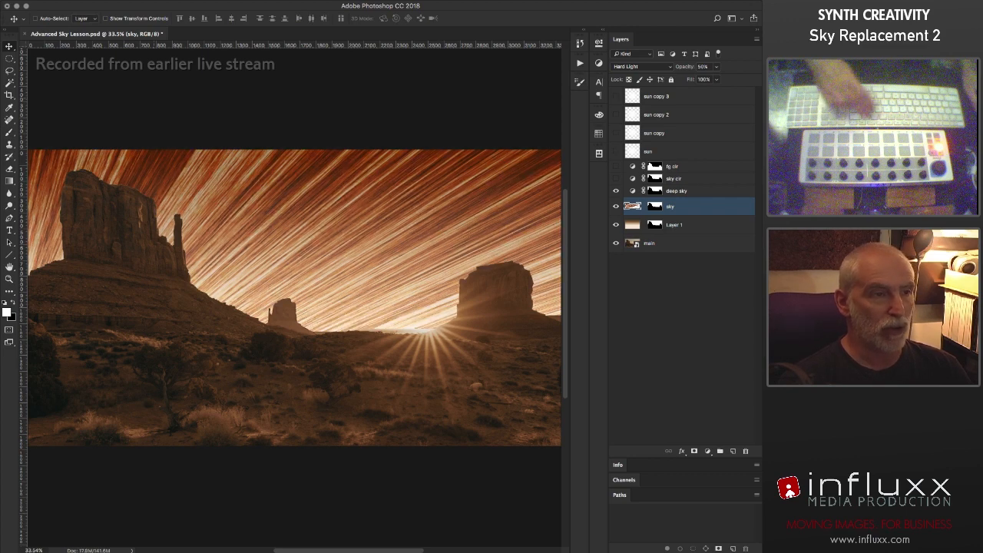
{"action": "key", "text": "shift+plus"}
{"action": "key", "text": "shift+plus"}
{"action": "key", "text": "shift+plus"}
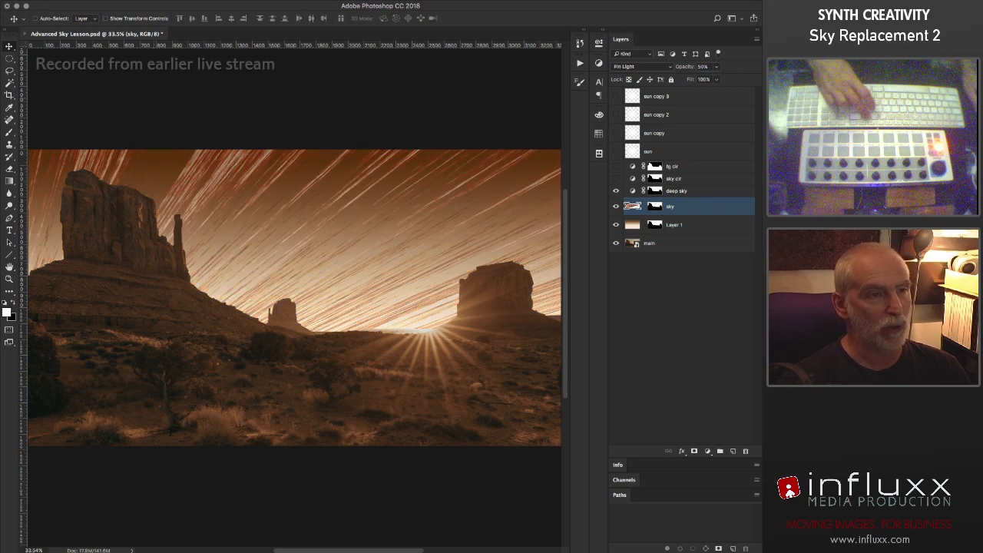
{"action": "key", "text": "shift+plus"}
{"action": "key", "text": "shift+plus"}
{"action": "key", "text": "shift+plus"}
{"action": "key", "text": "shift+plus"}
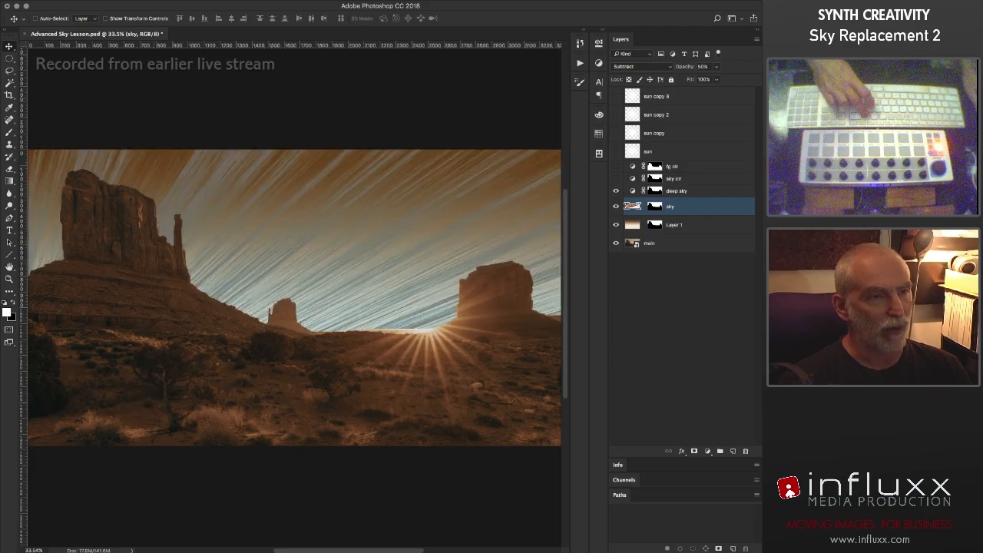
{"action": "key", "text": "shift+plus"}
{"action": "key", "text": "shift+plus"}
{"action": "key", "text": "shift+plus"}
{"action": "key", "text": "shift+plus"}
{"action": "key", "text": "shift+plus"}
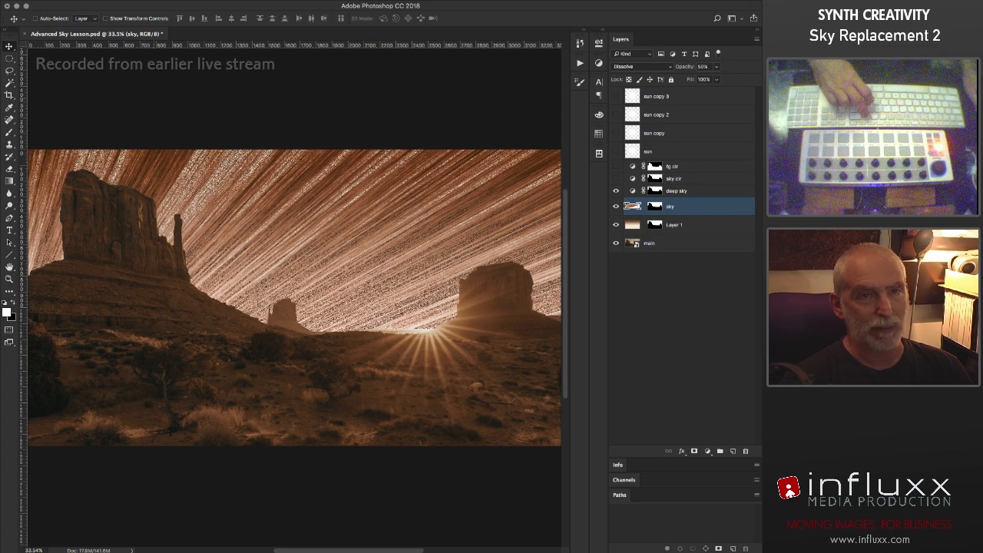
{"action": "key", "text": "shift+minus"}
{"action": "key", "text": "shift+minus"}
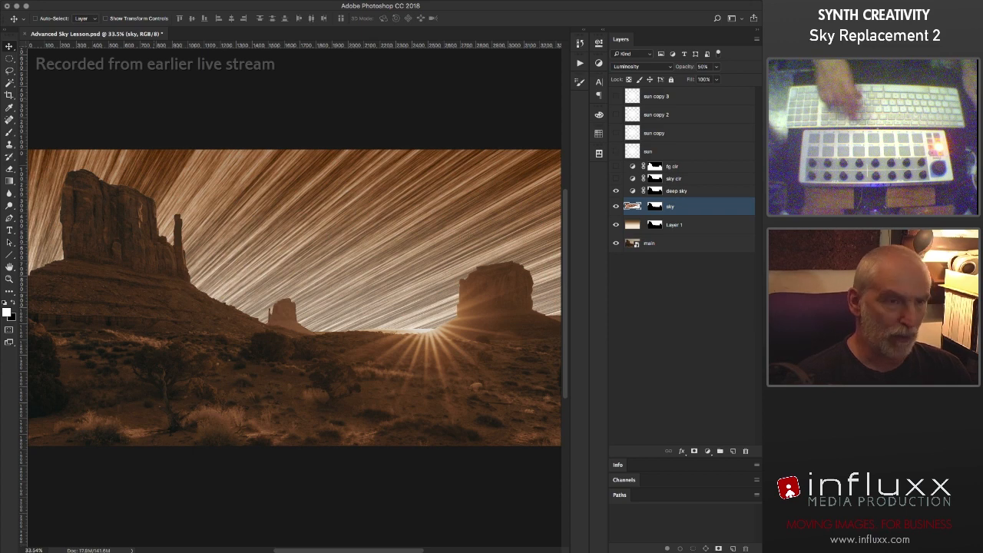
- Step the sky layer's blend mode onward through Normal to Multiply
{"action": "key", "text": "shift+plus"}
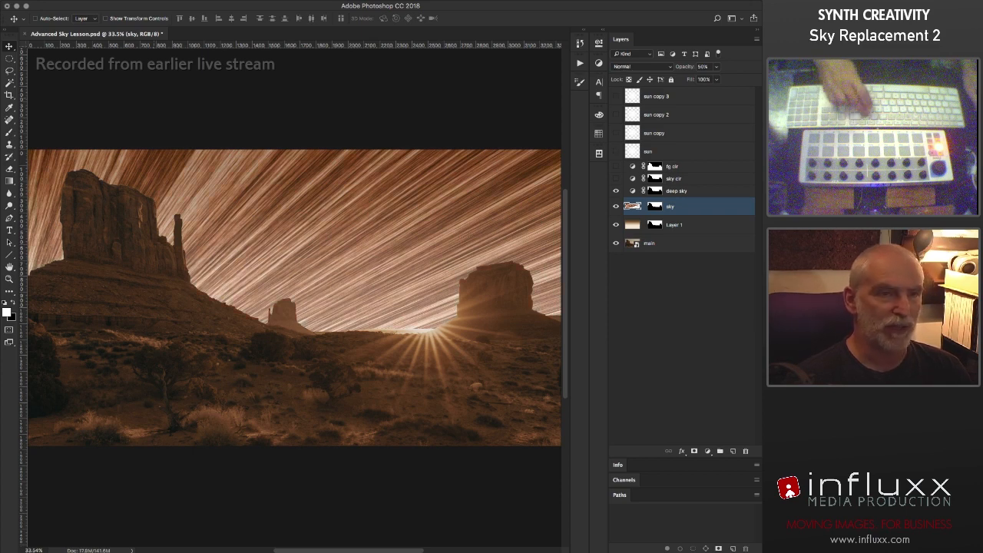
{"action": "key", "text": "shift+plus"}
{"action": "key", "text": "shift+plus"}
{"action": "key", "text": "shift+plus"}
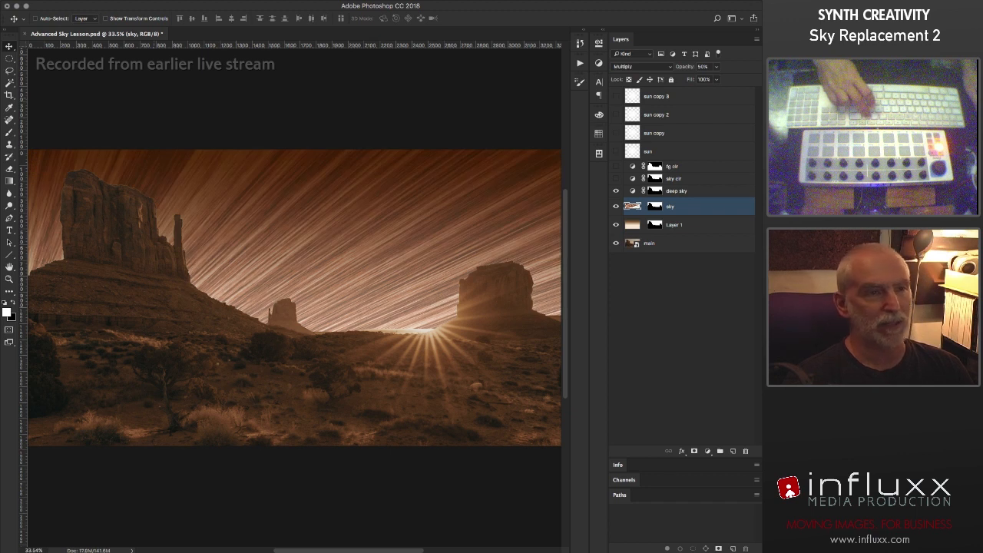
- Step the sky layer's blend mode through Color Burn, Screen, Color Dodge and Soft Light, settling on Overlay
{"action": "key", "text": "shift+plus"}
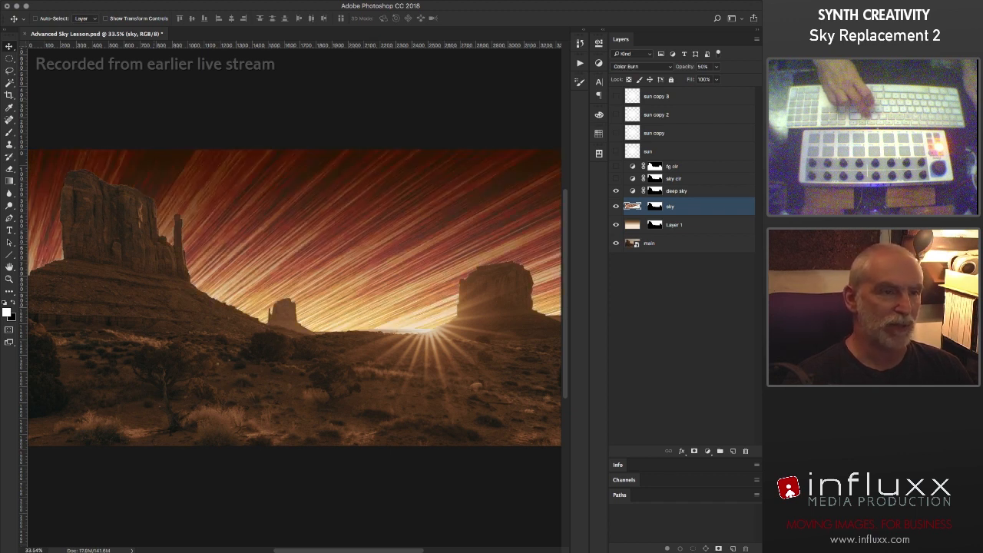
{"action": "key", "text": "shift+plus"}
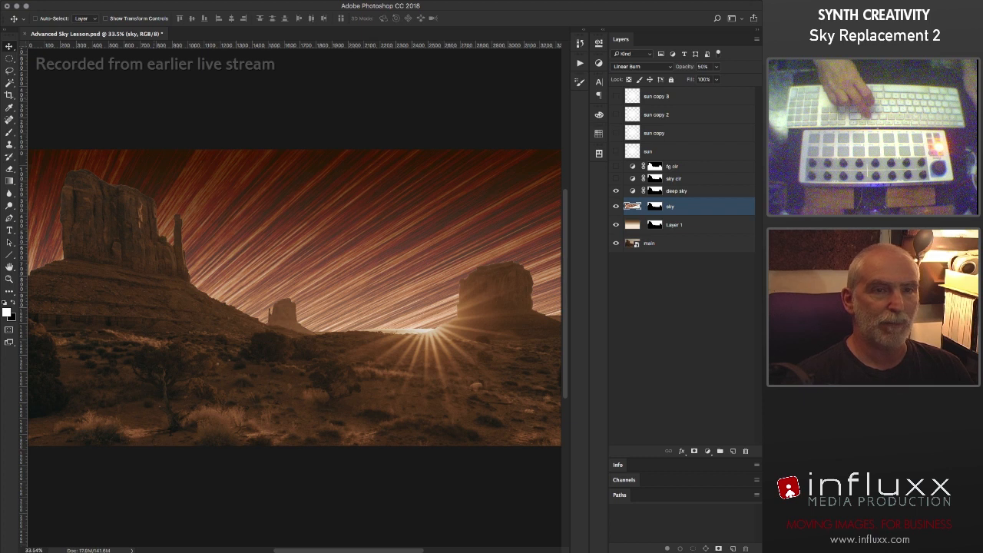
{"action": "key", "text": "shift+plus"}
{"action": "key", "text": "shift+plus"}
{"action": "key", "text": "shift+plus"}
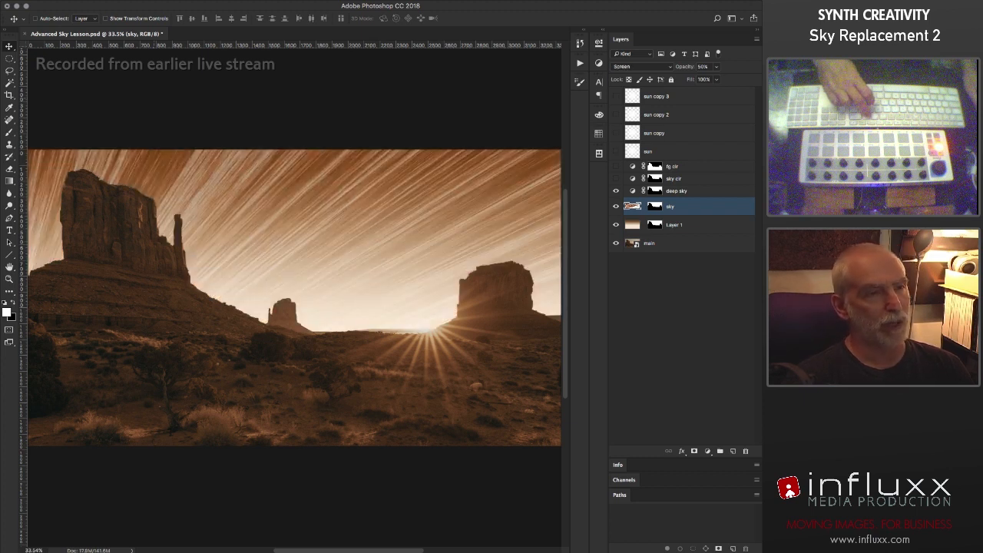
{"action": "key", "text": "shift+plus"}
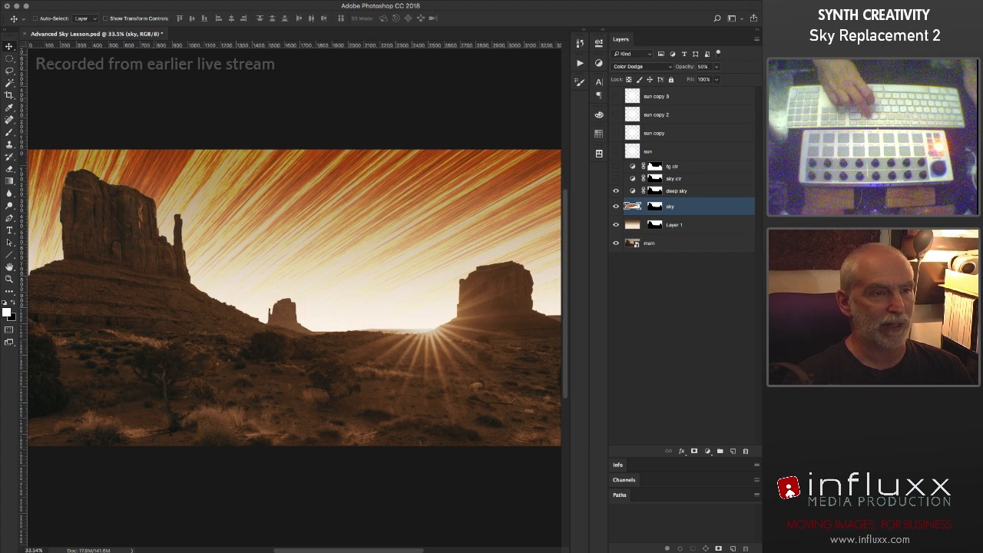
{"action": "key", "text": "shift+plus"}
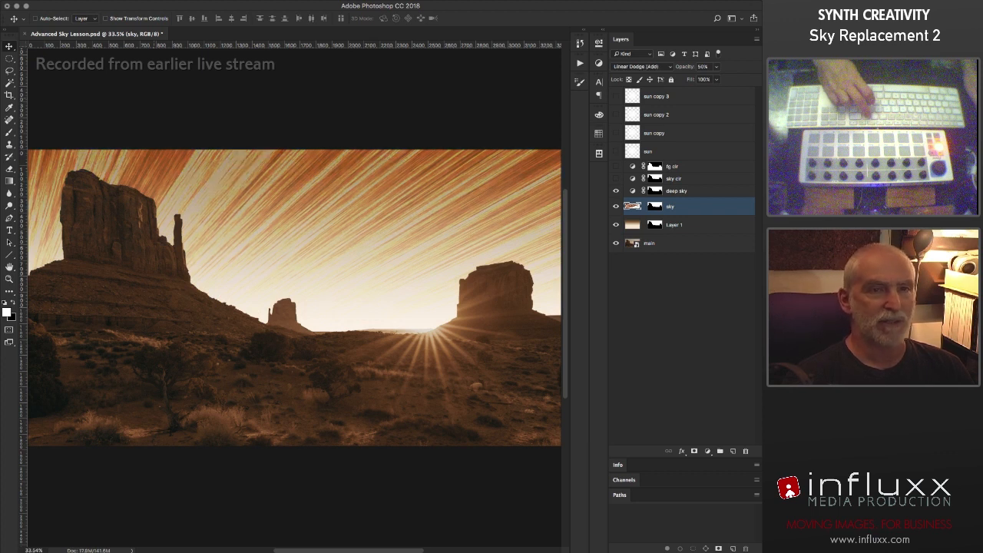
{"action": "key", "text": "shift+plus"}
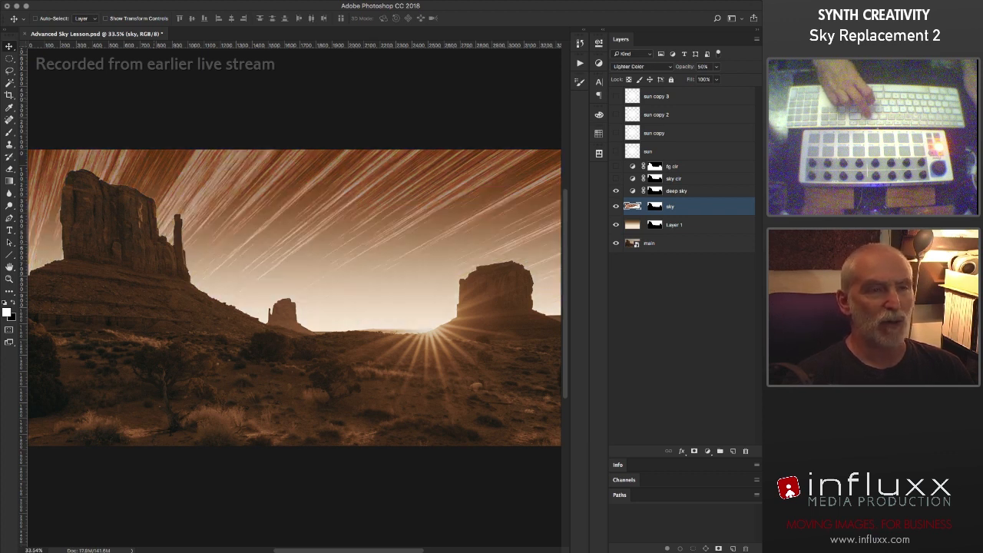
{"action": "key", "text": "shift+plus"}
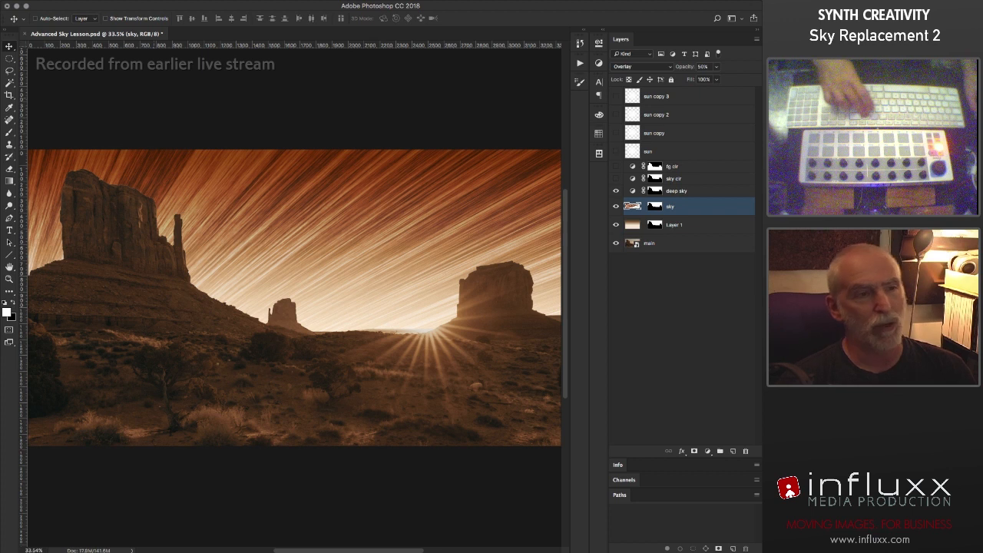
{"action": "key", "text": "shift+plus"}
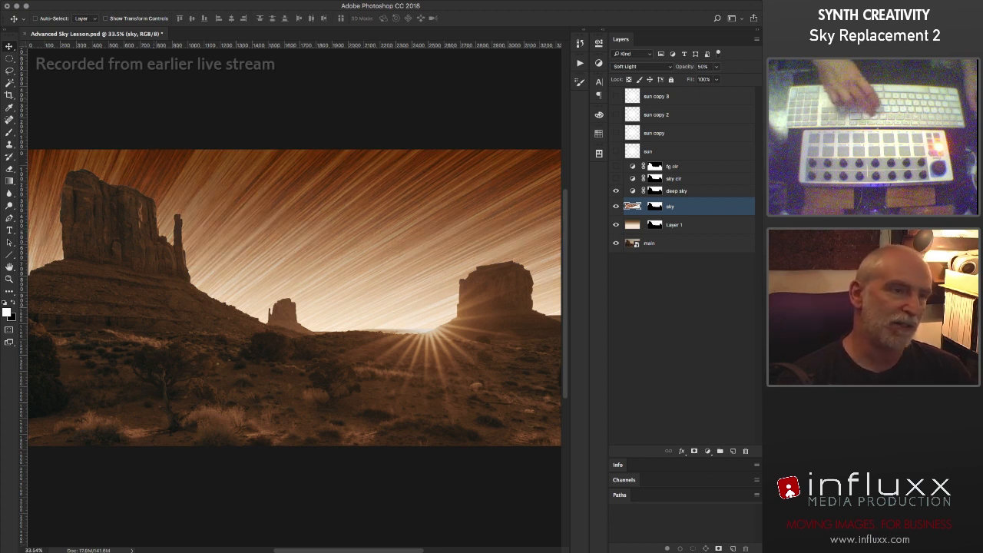
{"action": "key", "text": "shift+minus"}
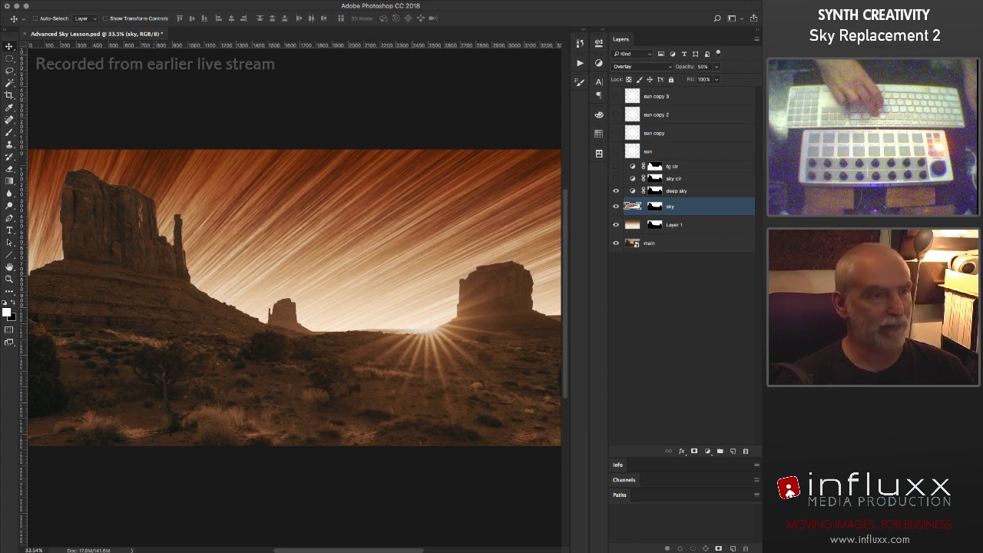
- Try several opacities on the sky layer, including 30%, 100% and 70%, and settle on 66%
{"action": "key", "text": "3"}
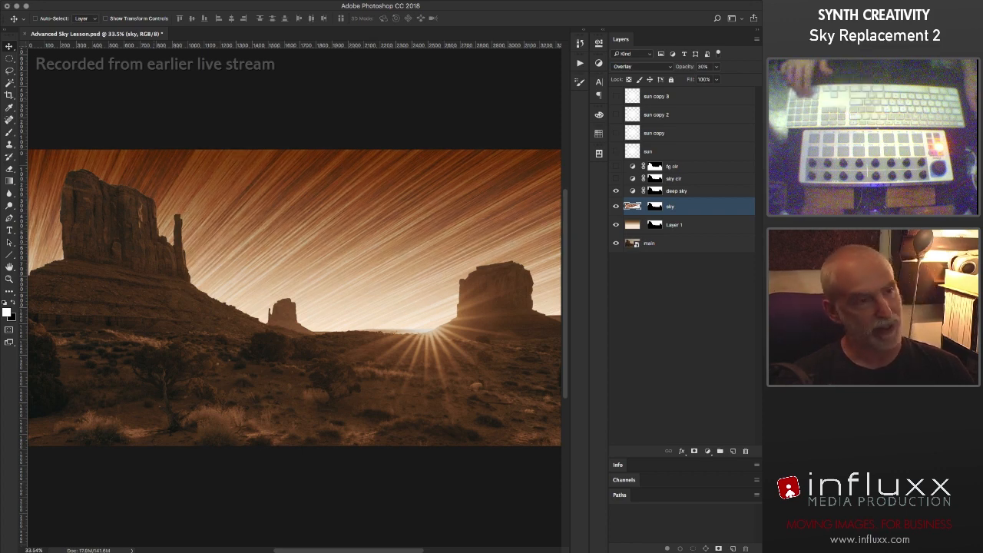
{"action": "key", "text": "8"}
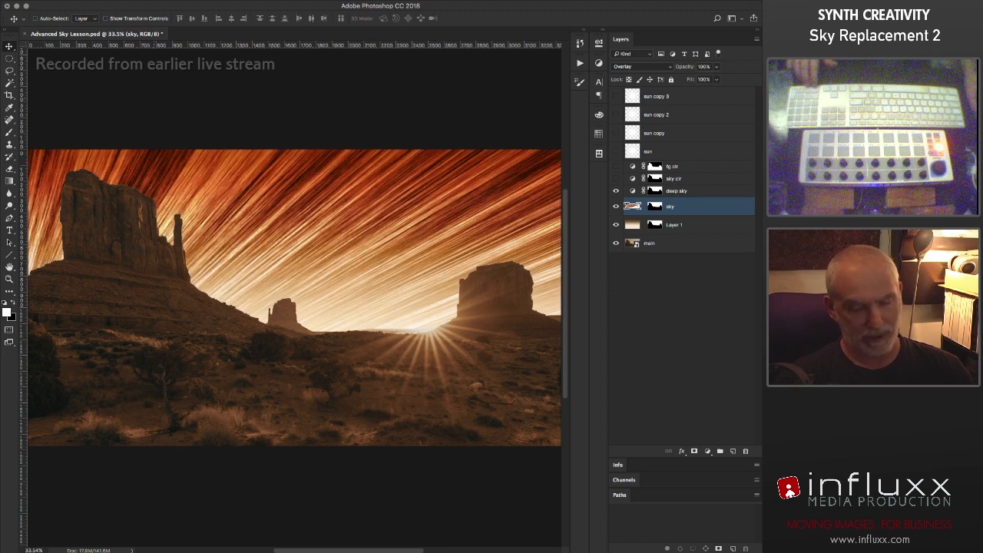
{"action": "key", "text": "7"}
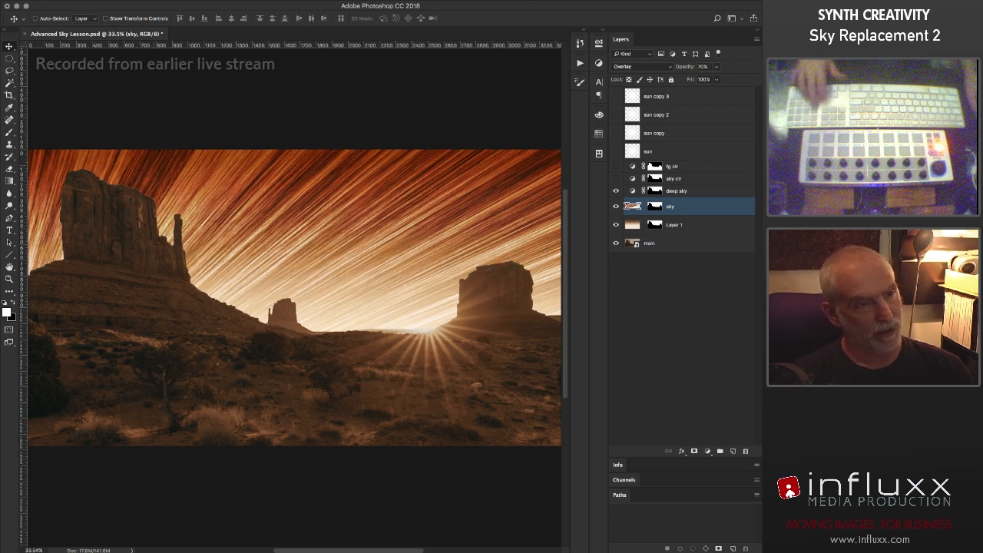
{"action": "key", "text": "6"}
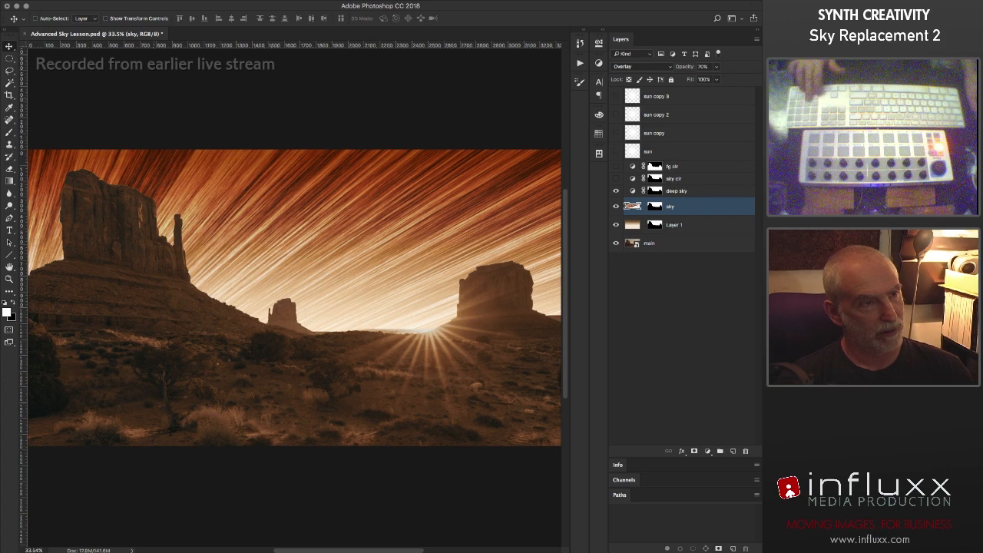
{"action": "key", "text": "6"}
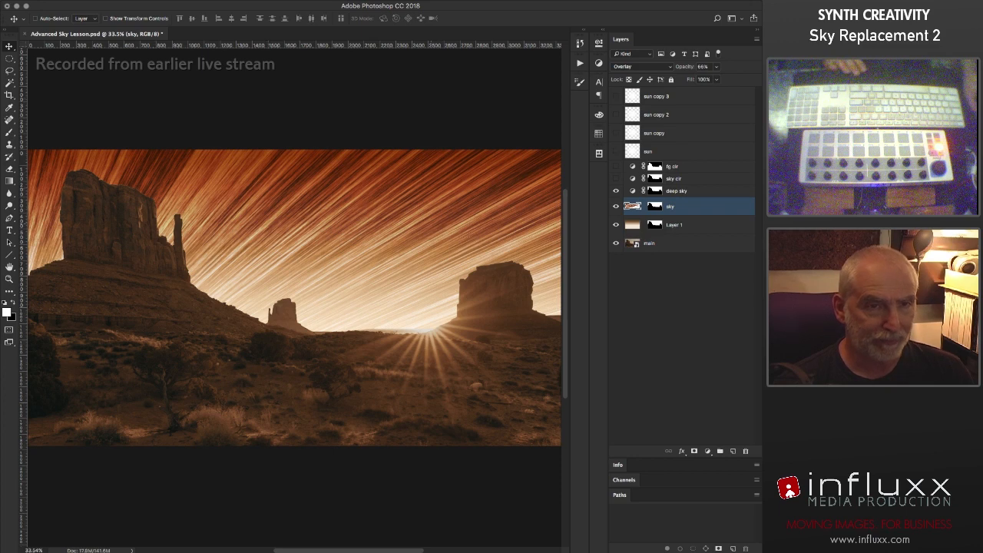
- Compare the sky with the deep sky adjustment layer off and on repeatedly, leaving the layer visible
{"action": "left_click", "coordinate": [616, 191]}
{"action": "left_click", "coordinate": [616, 191]}
{"action": "left_click", "coordinate": [616, 191]}
{"action": "left_click", "coordinate": [616, 191]}
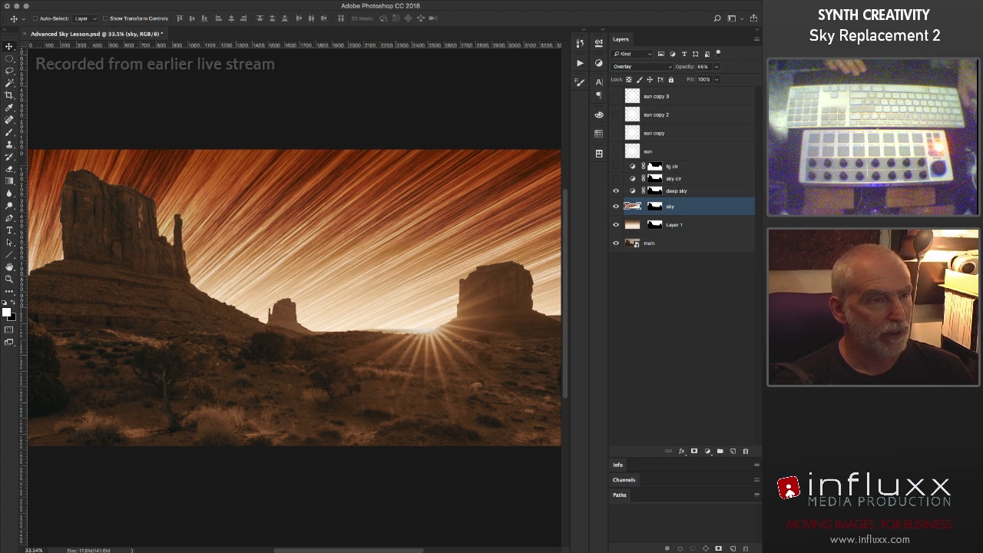
{"action": "left_click", "coordinate": [615, 191]}
{"action": "left_click", "coordinate": [616, 192]}
{"action": "left_click", "coordinate": [616, 192]}
{"action": "left_click", "coordinate": [616, 191]}
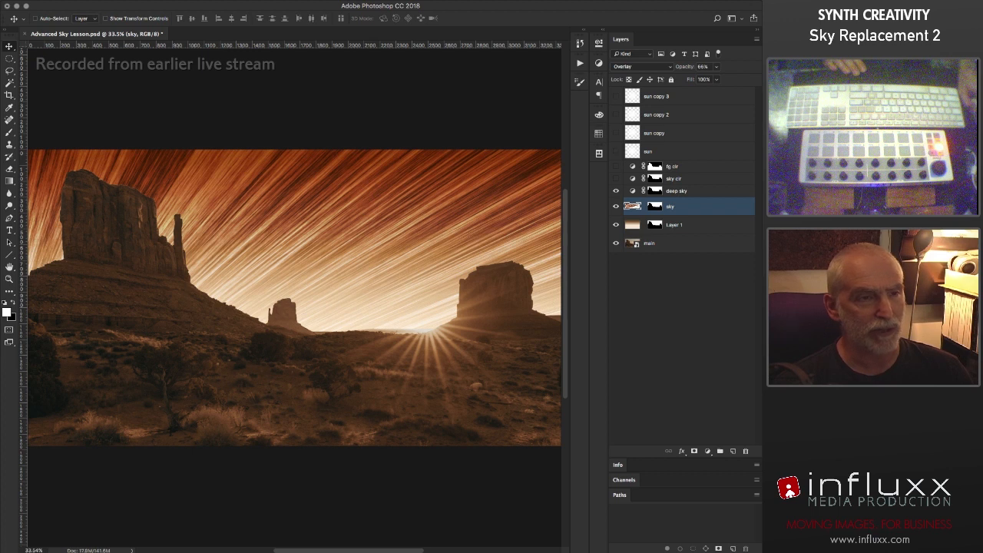
{"action": "left_click", "coordinate": [616, 191]}
{"action": "left_click", "coordinate": [616, 191]}
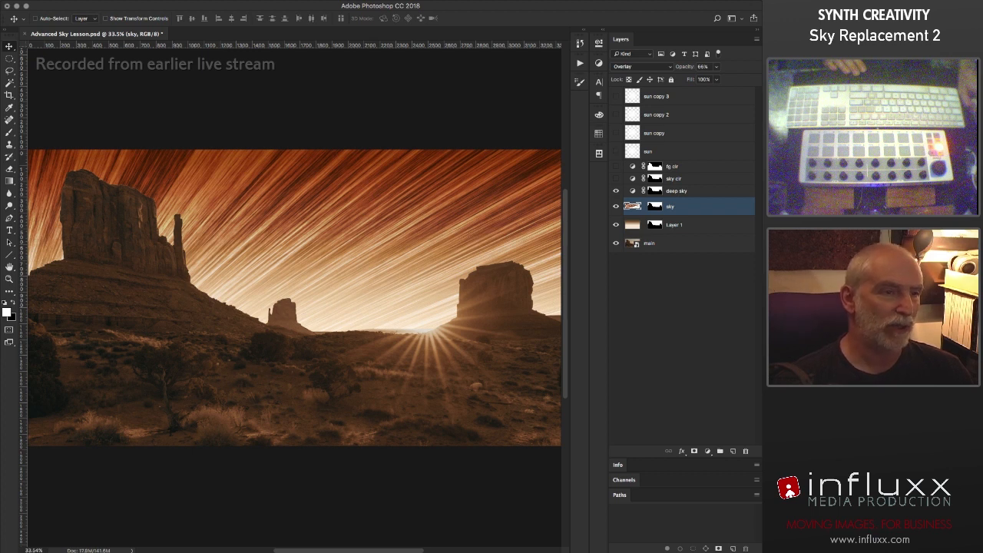
{"action": "left_click", "coordinate": [616, 191]}
{"action": "left_click", "coordinate": [616, 191]}
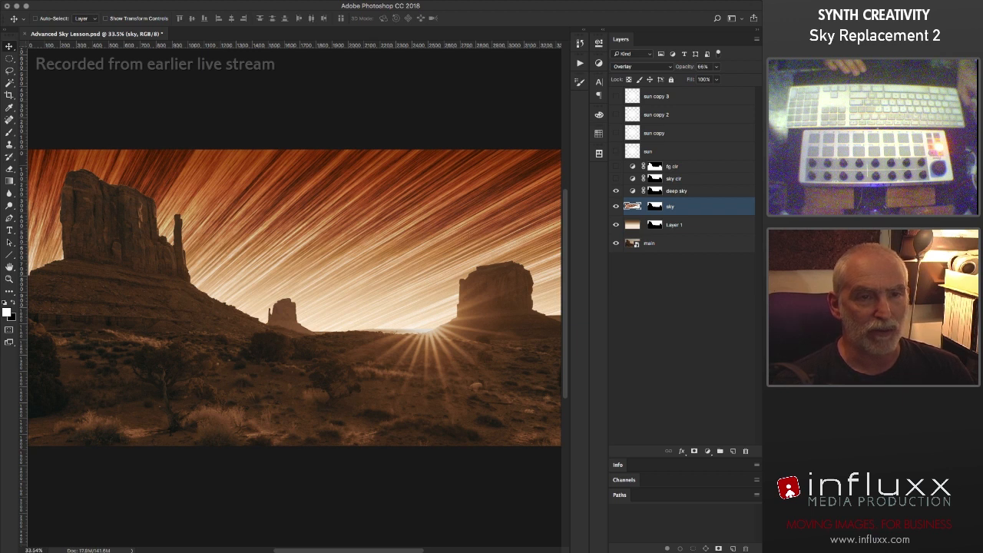
- Show the sky clr adjustment layer to check its effect, and delete it
{"action": "left_click", "coordinate": [616, 178]}
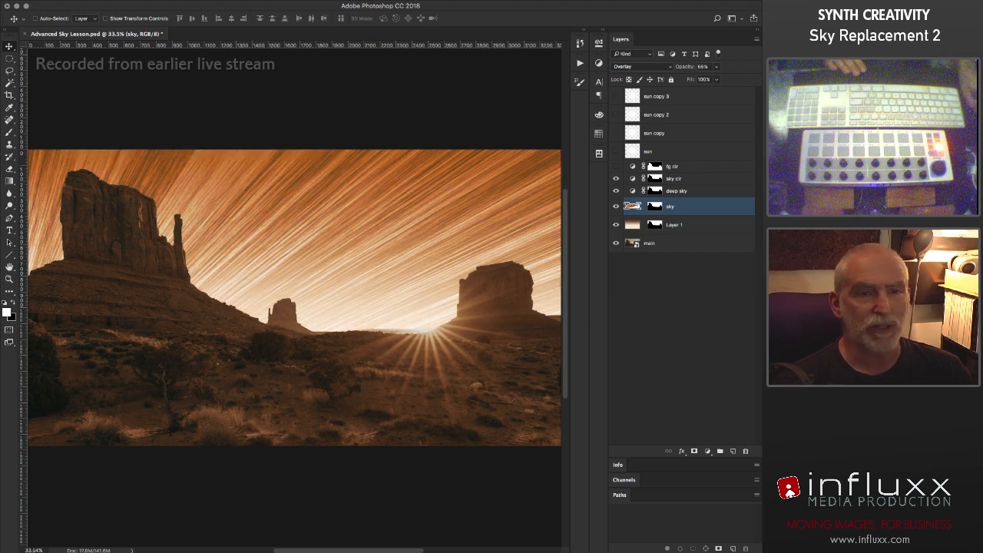
{"action": "left_click", "coordinate": [675, 178]}
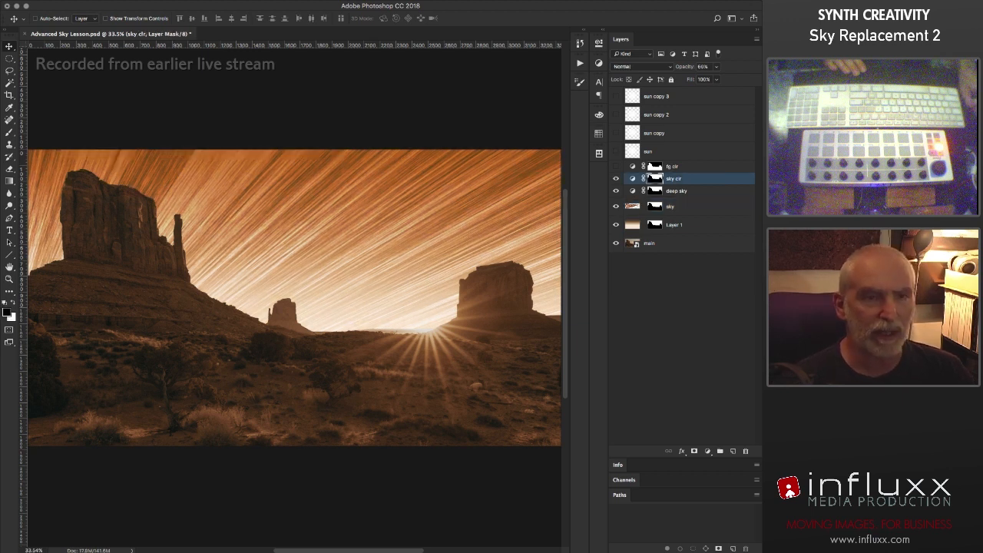
{"action": "key", "text": "Delete"}
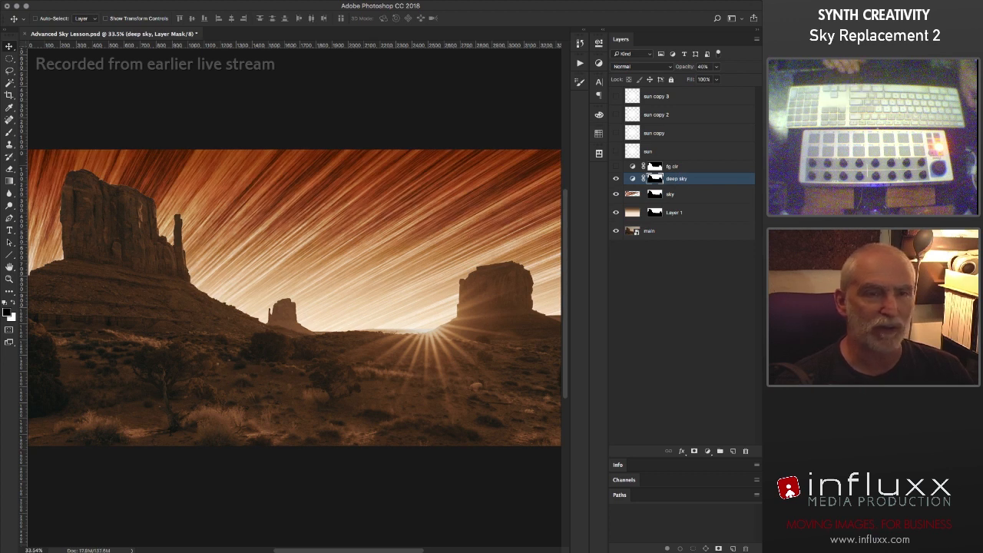
- Rename the gradient layer, Layer 1, as grad
{"action": "left_click", "coordinate": [671, 194]}
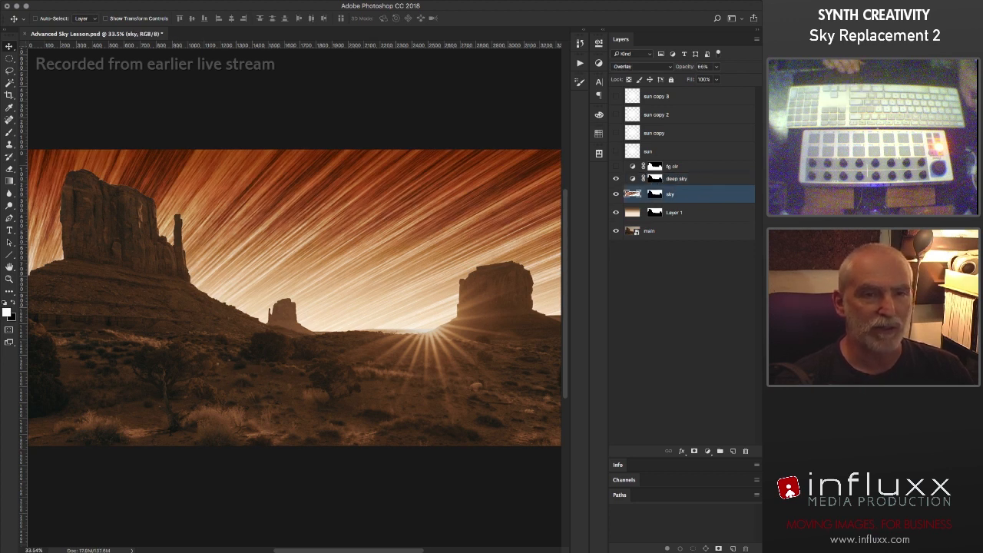
{"action": "left_click", "coordinate": [674, 213]}
{"action": "left_click", "coordinate": [654, 213]}
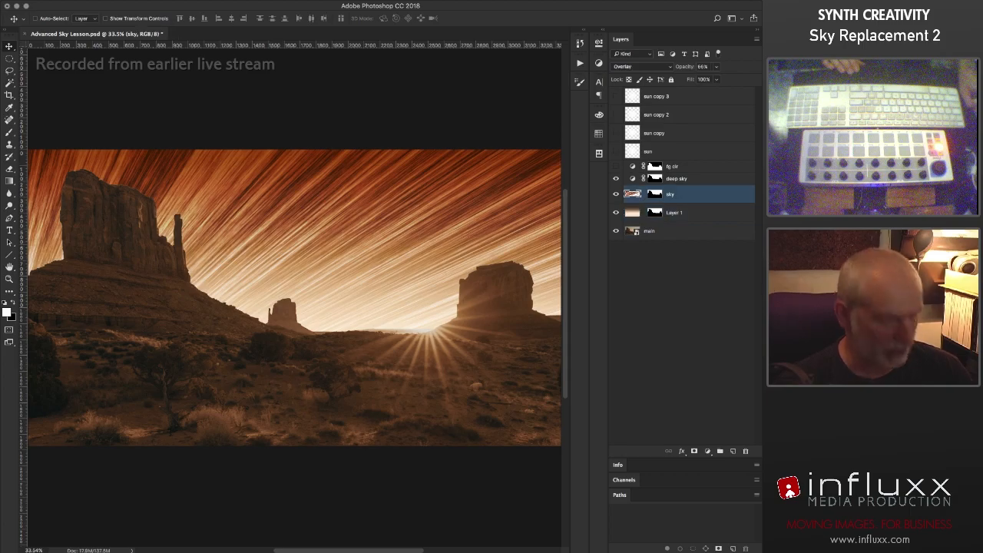
{"action": "double_click", "coordinate": [674, 212]}
{"action": "type", "text": "grad"}
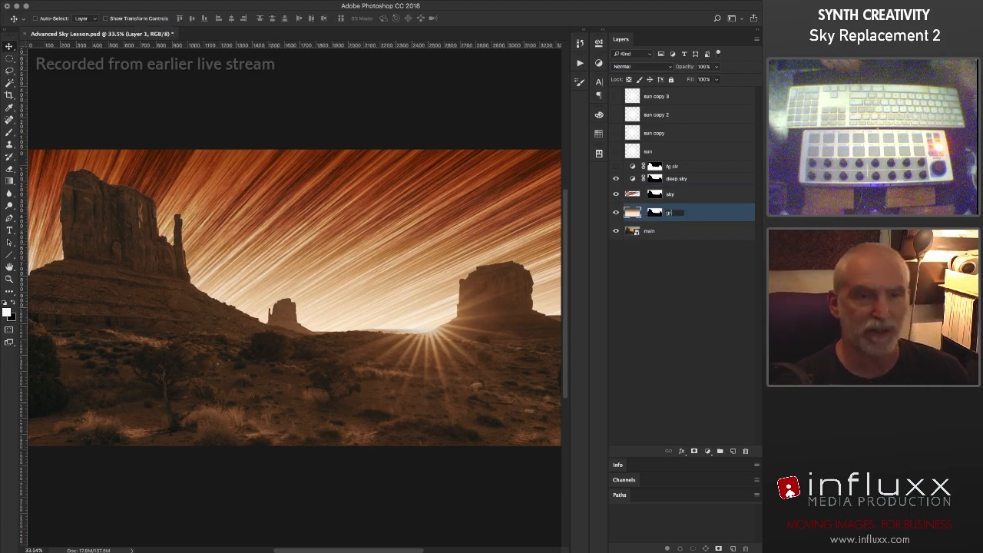
{"action": "key", "text": "Return"}
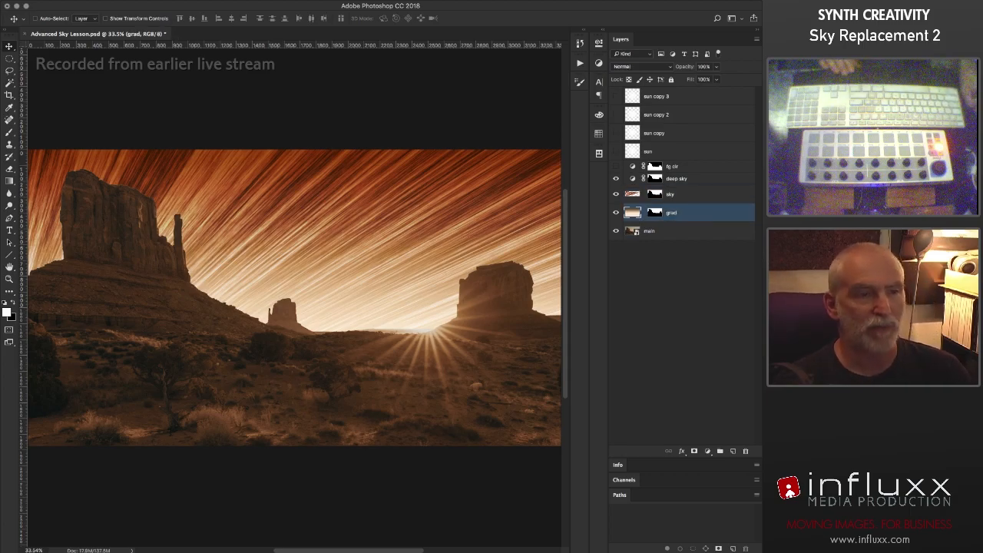
- Make the fg clr adjustment layer visible, inspect its mask on its own, and compare the foreground with the adjustment off and on
{"action": "left_click", "coordinate": [616, 167]}
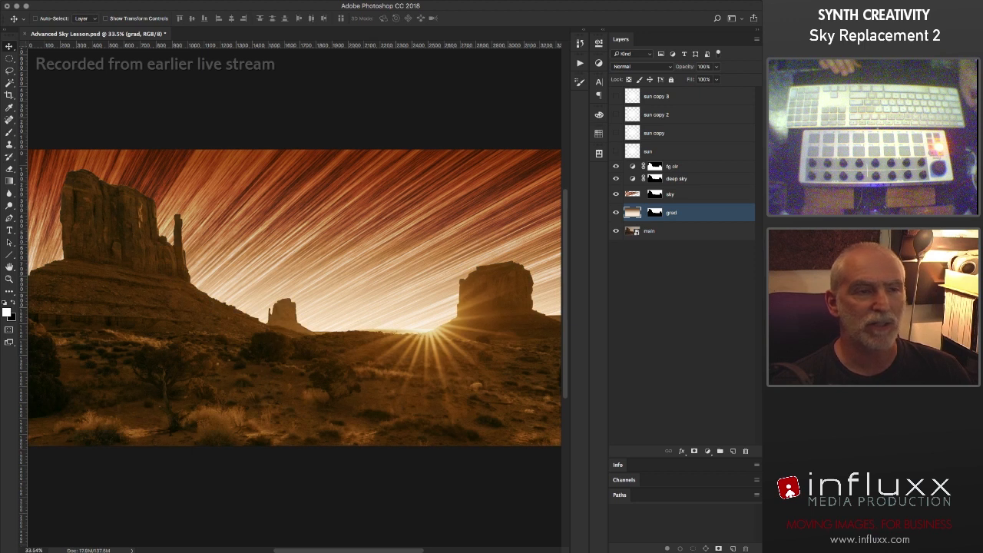
{"action": "left_click", "coordinate": [673, 166]}
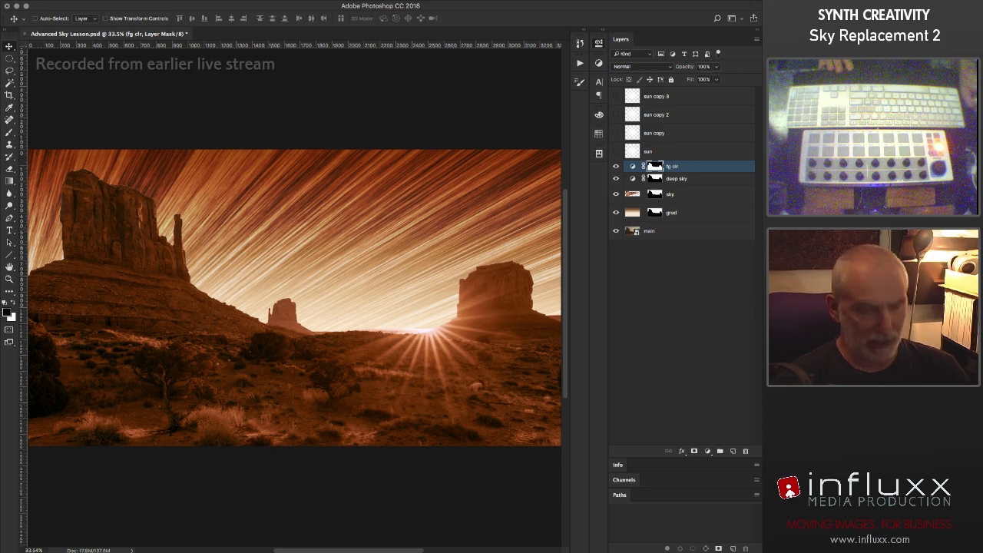
{"action": "key", "text": "alt+backslash"}
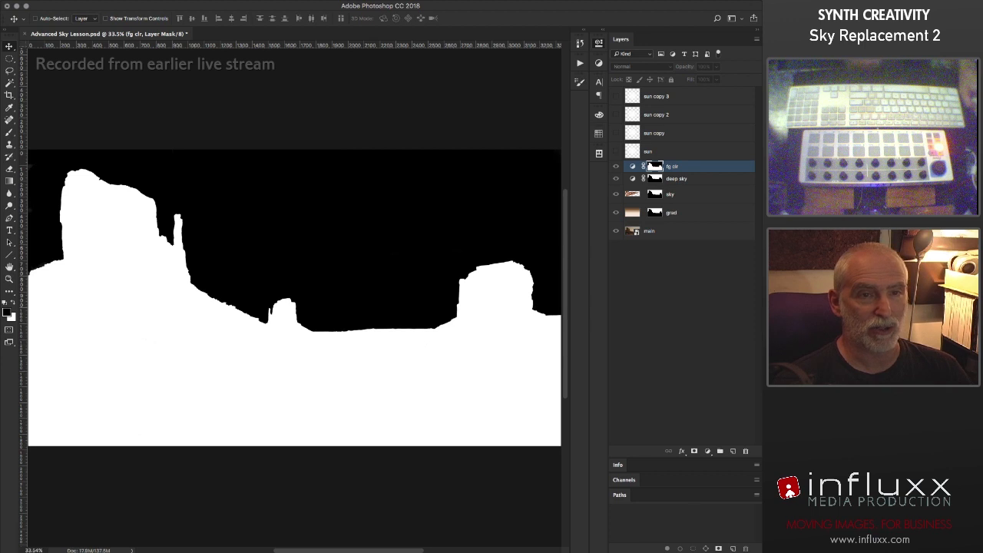
{"action": "key", "text": "ctrl+2"}
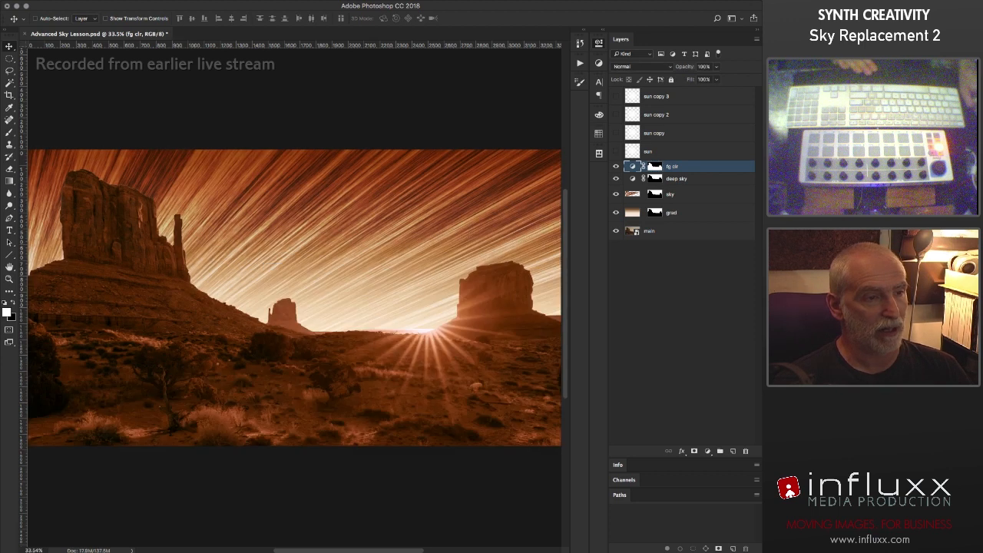
{"action": "key", "text": "ctrl+comma"}
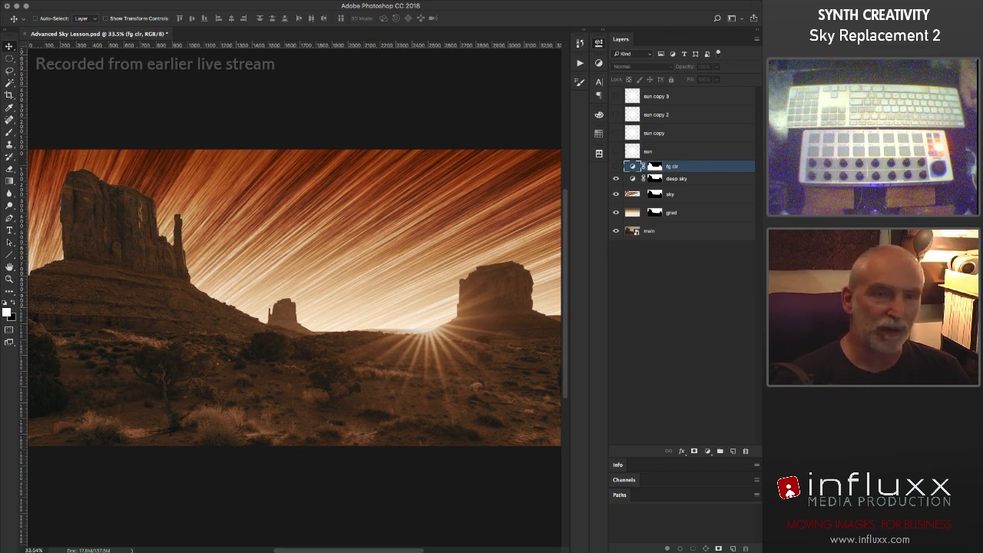
{"action": "key", "text": "ctrl+comma"}
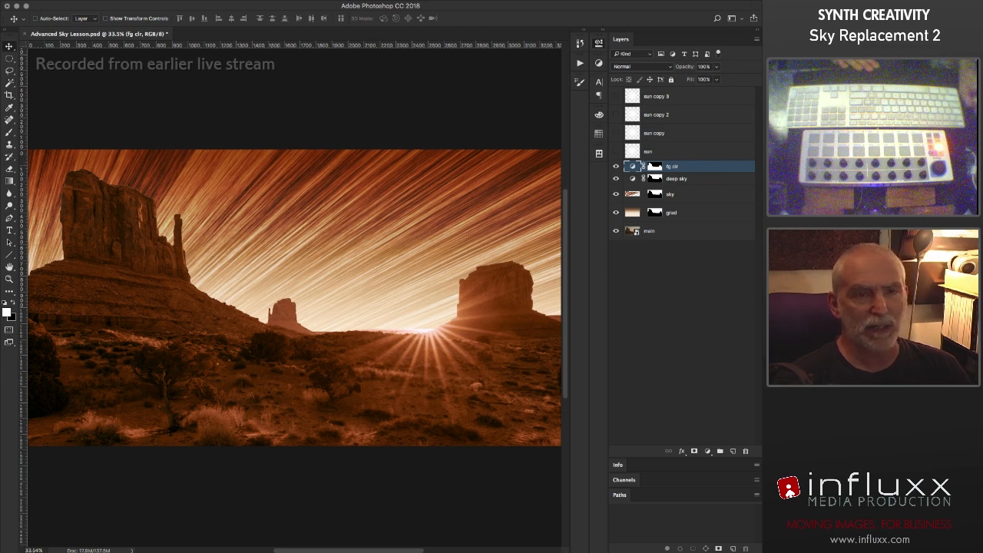
- Scale the sky layer to about 147% around a reference point placed on the slope at the foot of the tall butte
{"action": "left_click", "coordinate": [676, 193]}
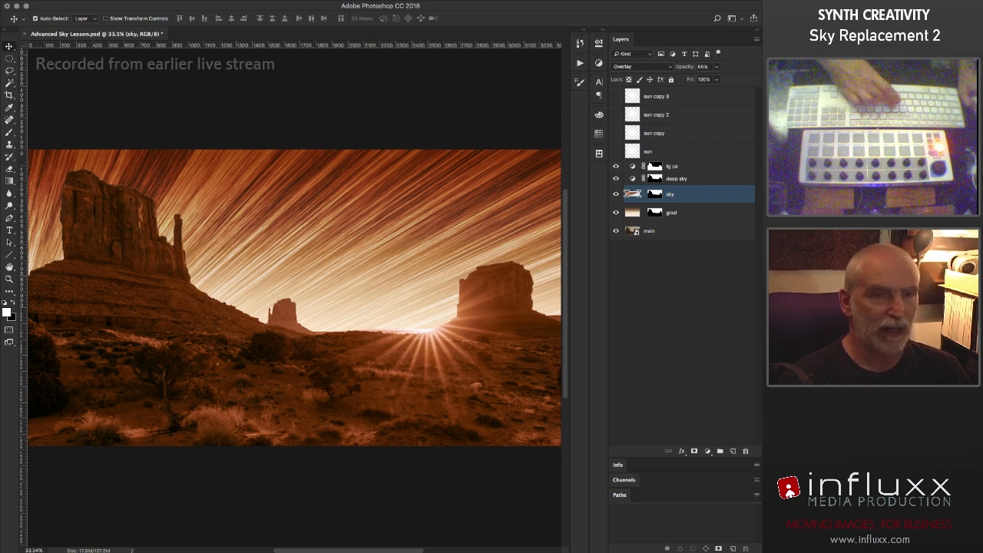
{"action": "key", "text": "i"}
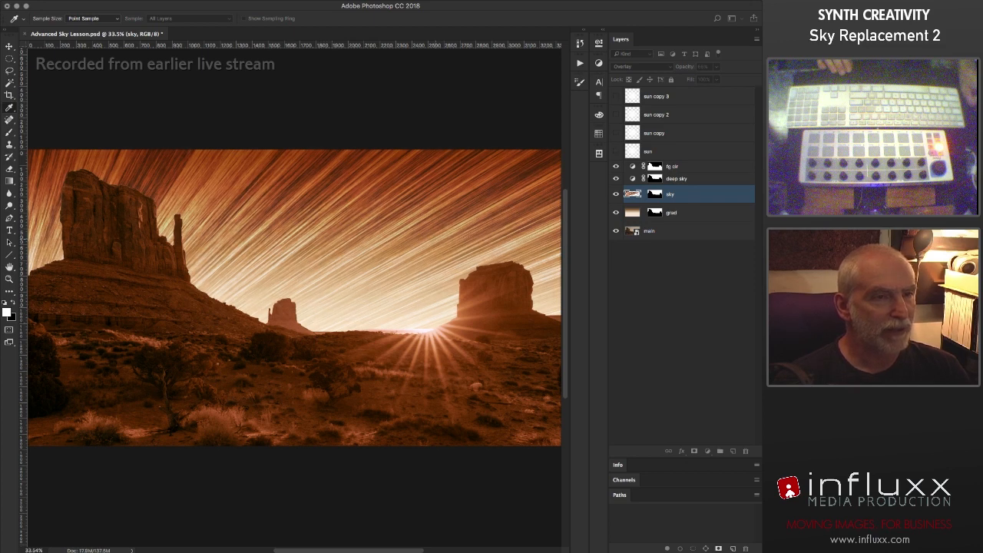
{"action": "key", "text": "v"}
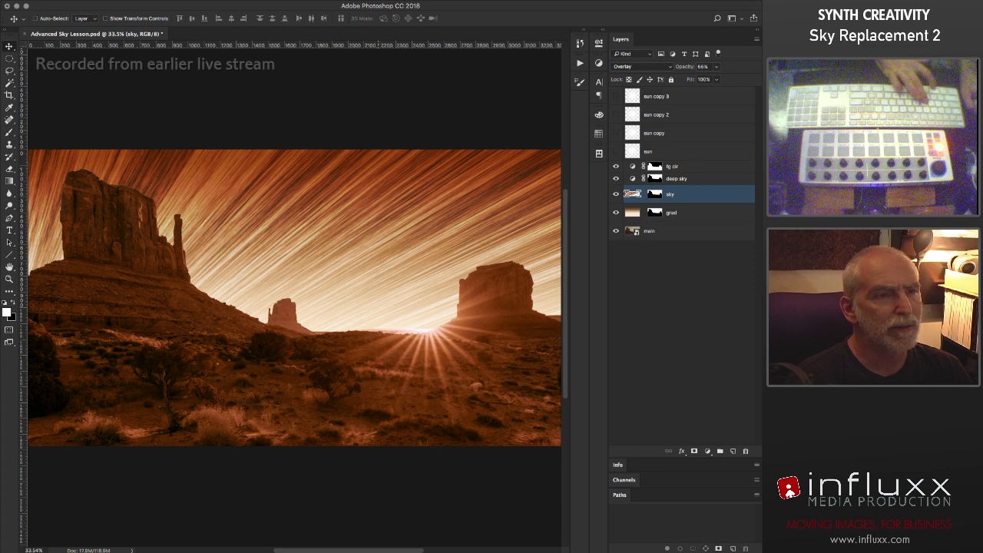
{"action": "key", "text": "super"}
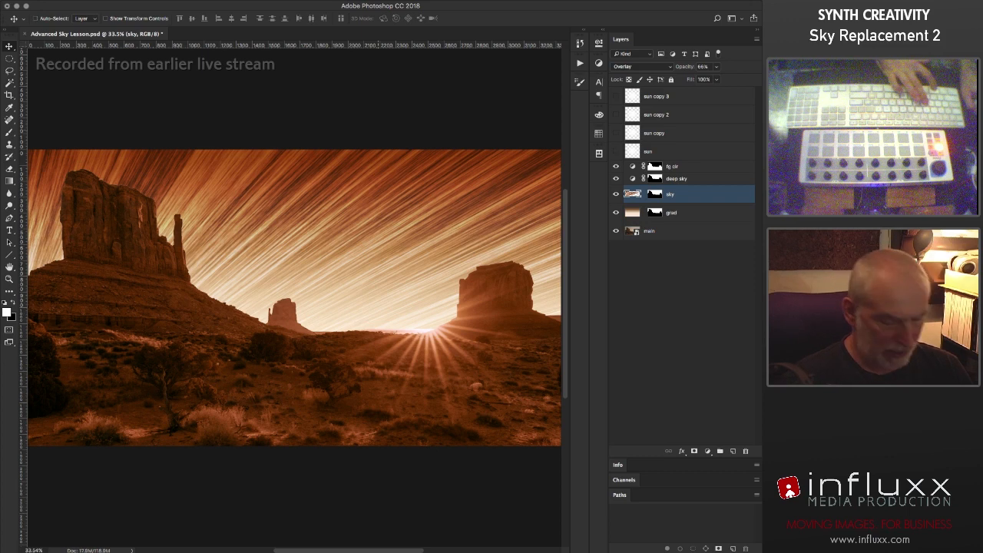
{"action": "key", "text": "super+minus"}
{"action": "key", "text": "super+minus"}
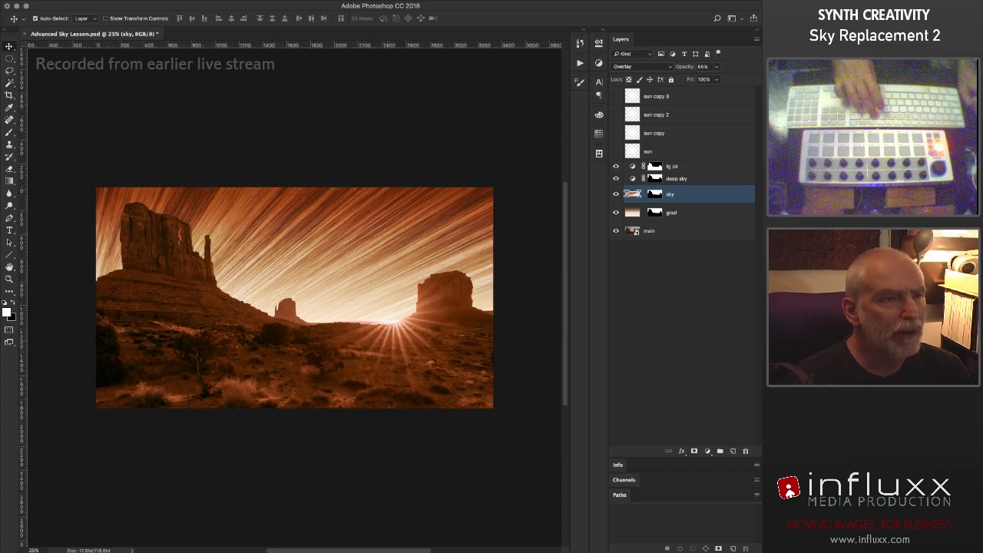
{"action": "key", "text": "super+minus"}
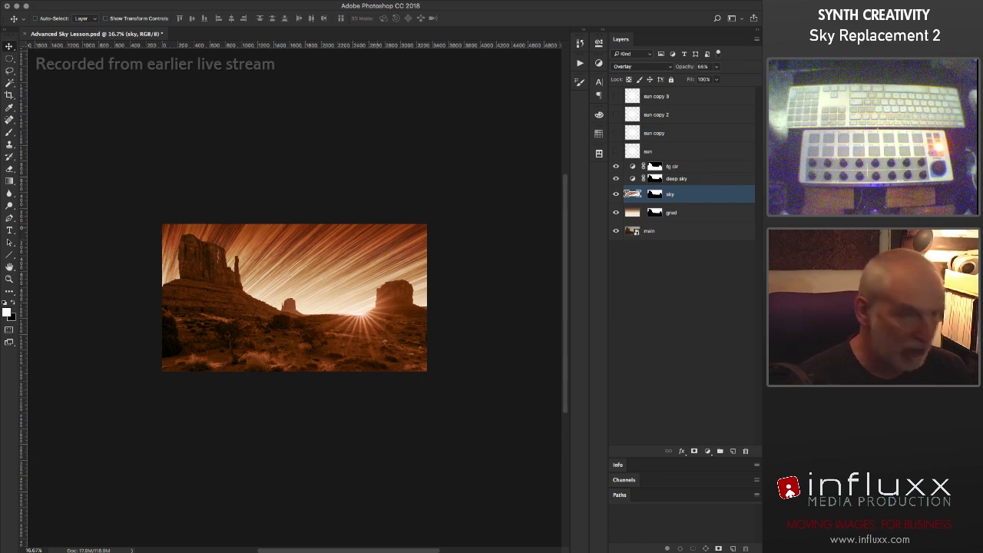
{"action": "key", "text": "super"}
{"action": "key", "text": "super+t"}
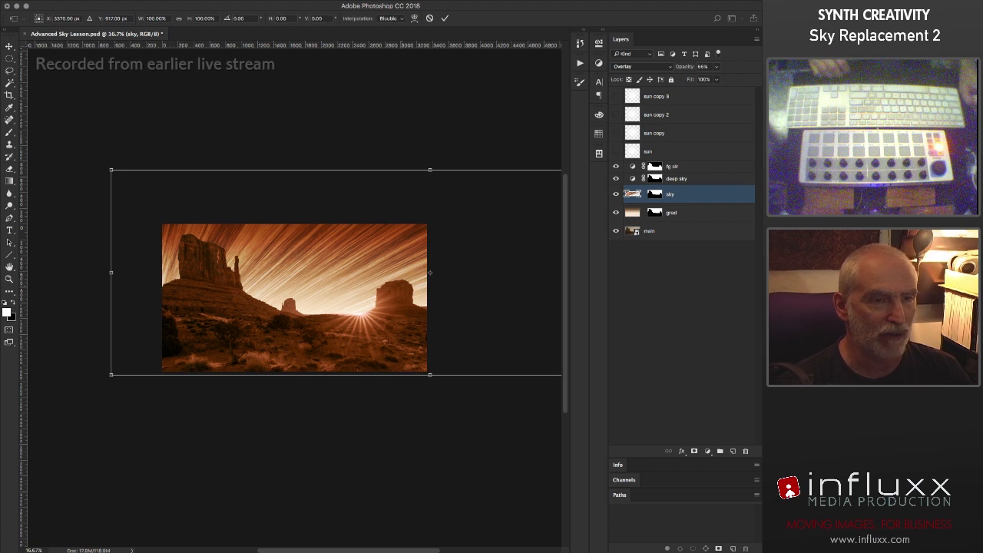
{"action": "left_click_drag", "start_coordinate": [430, 272], "coordinate": [243, 303]}
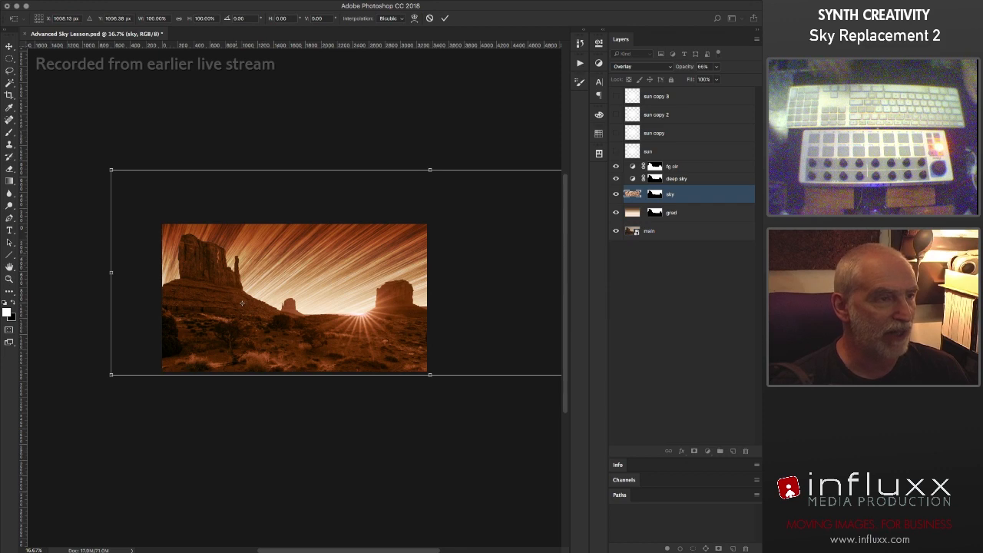
{"action": "left_click_drag", "start_coordinate": [111, 170], "coordinate": [49, 107]}
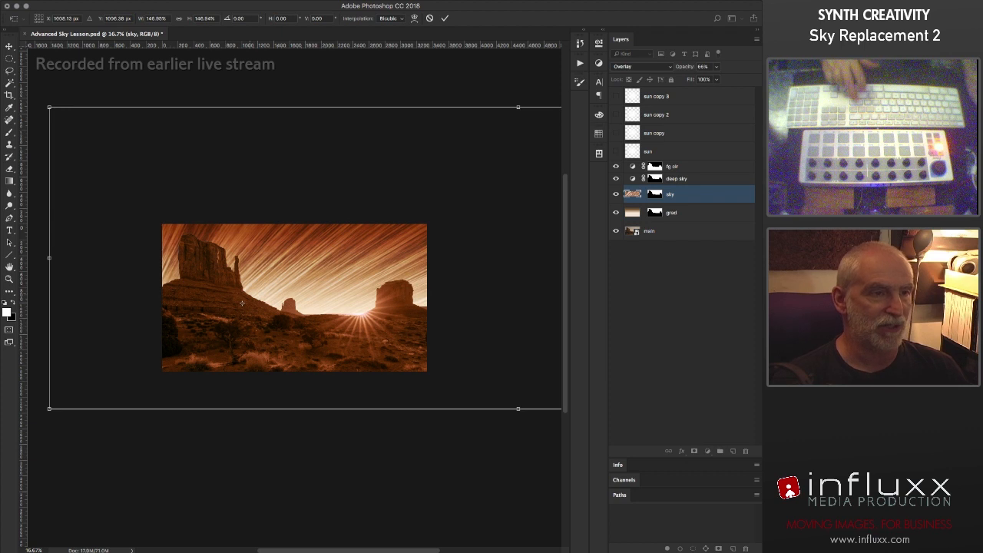
{"action": "key", "text": "Return"}
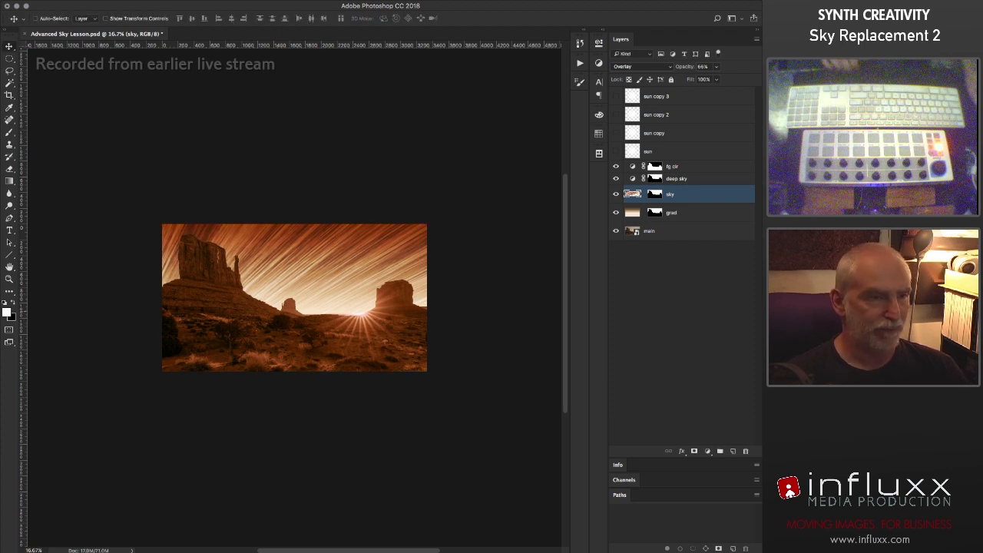
- Shift the enlarged sky layer horizontally behind the buttes until its streaks fan upward from the glow on the horizon
{"action": "mouse_move", "coordinate": [308, 265]}
{"action": "left_mouse_down"}
{"action": "mouse_move", "coordinate": [327, 265]}
{"action": "mouse_move", "coordinate": [315, 265]}
{"action": "left_mouse_up"}
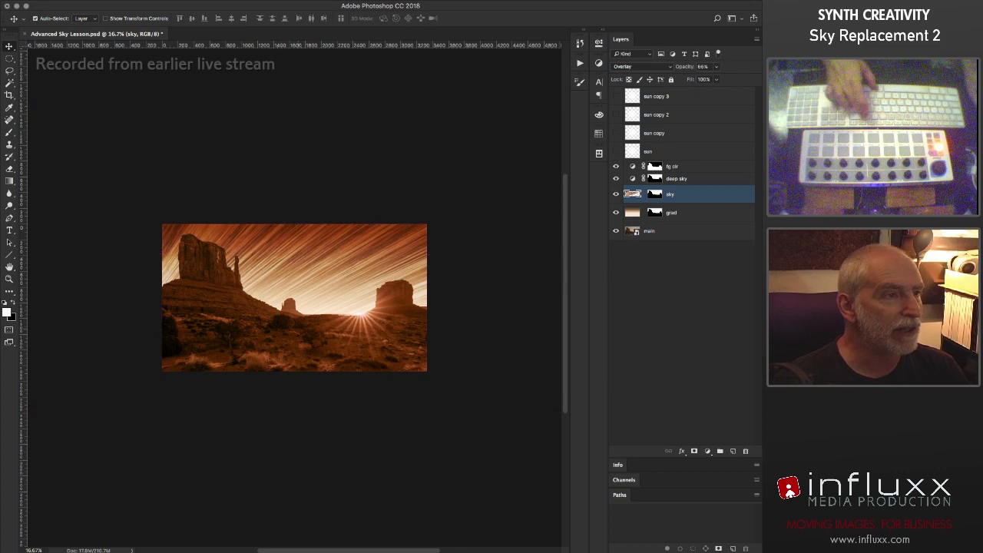
{"action": "key", "text": "super+equal"}
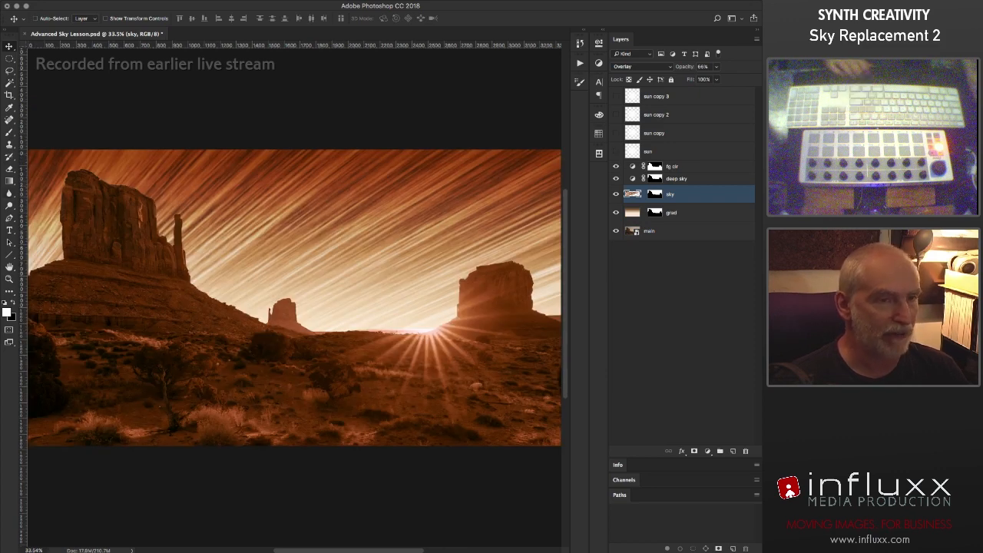
{"action": "key", "text": "Left"}
{"action": "key", "text": "Left"}
{"action": "key", "text": "Left"}
{"action": "key", "text": "Left"}
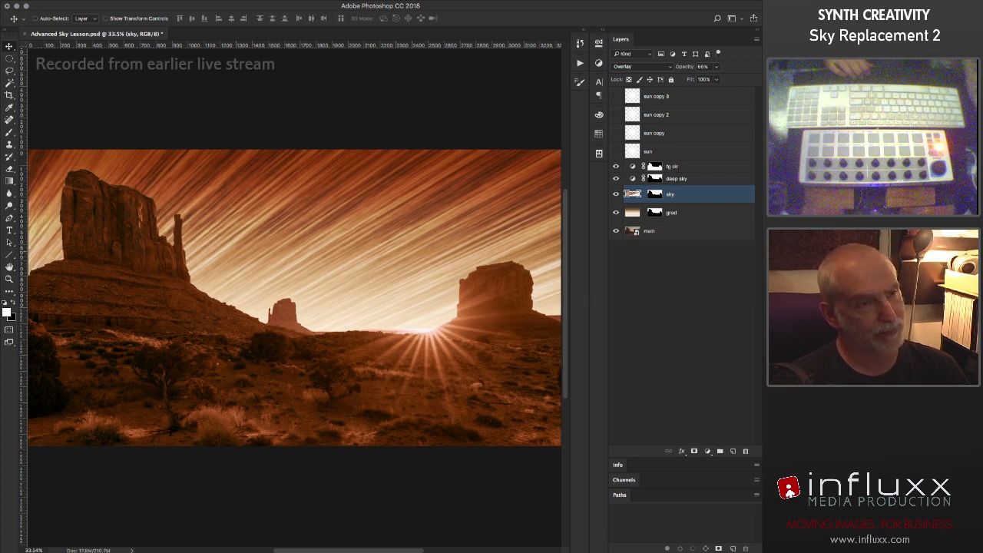
{"action": "key", "text": "Left"}
{"action": "key", "text": "Left"}
{"action": "key", "text": "Left"}
{"action": "key", "text": "Left"}
{"action": "key", "text": "Left"}
{"action": "key", "text": "Left"}
{"action": "key", "text": "Left"}
{"action": "key", "text": "Left"}
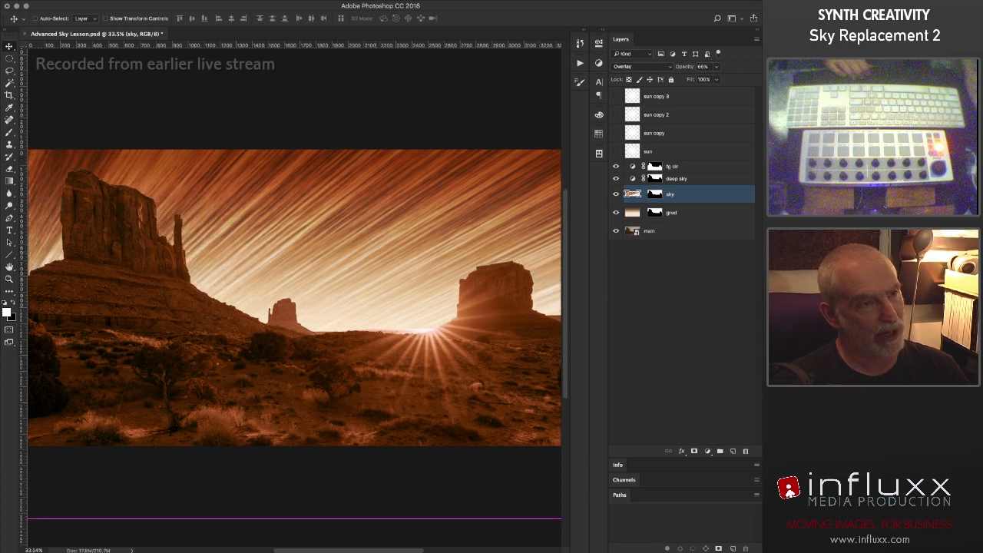
{"action": "key", "text": "Left"}
{"action": "key", "text": "Left"}
{"action": "key", "text": "Left"}
{"action": "key", "text": "Left"}
{"action": "key", "text": "Left"}
{"action": "key", "text": "Left"}
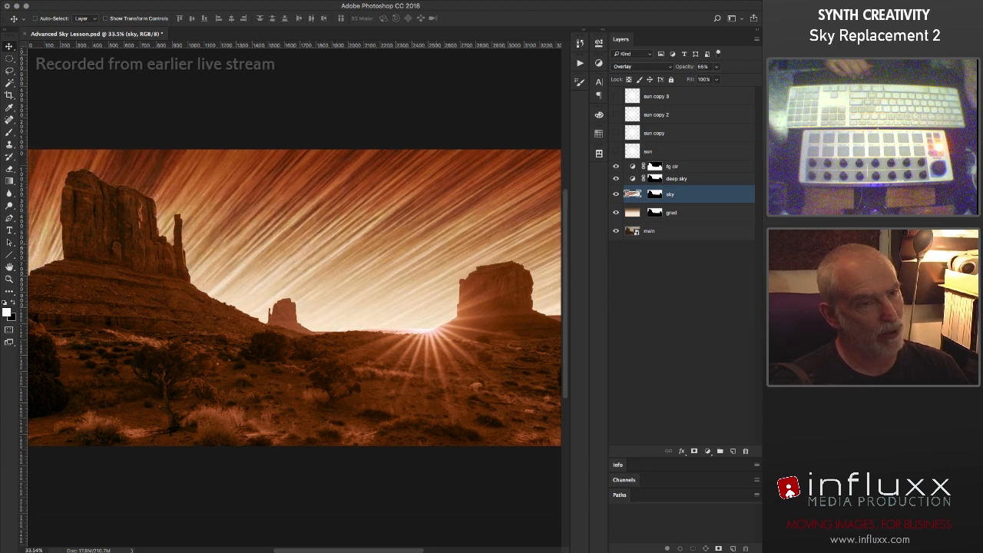
{"action": "key", "text": "Left"}
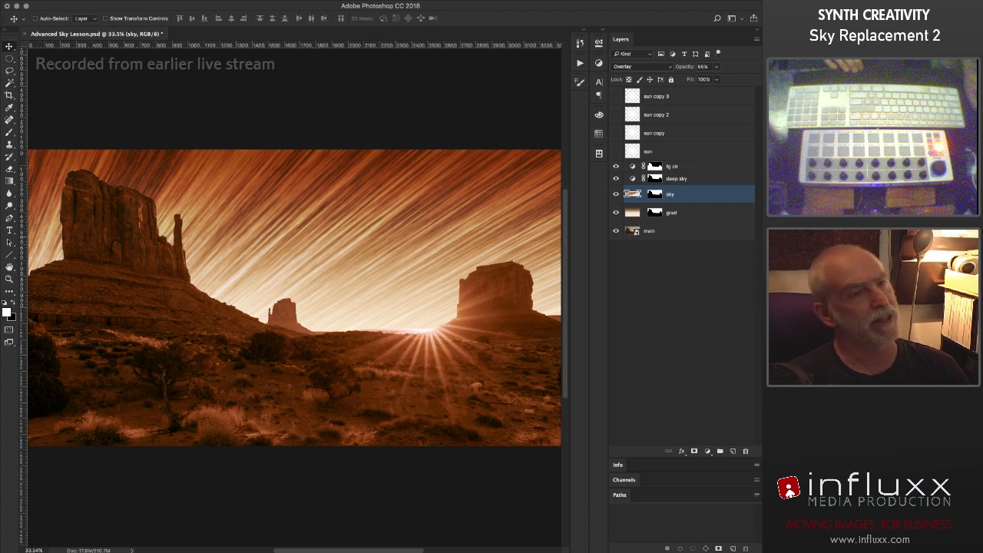
{"action": "mouse_move", "coordinate": [307, 231]}
{"action": "left_mouse_down"}
{"action": "mouse_move", "coordinate": [353, 232]}
{"action": "mouse_move", "coordinate": [312, 230]}
{"action": "left_mouse_up"}
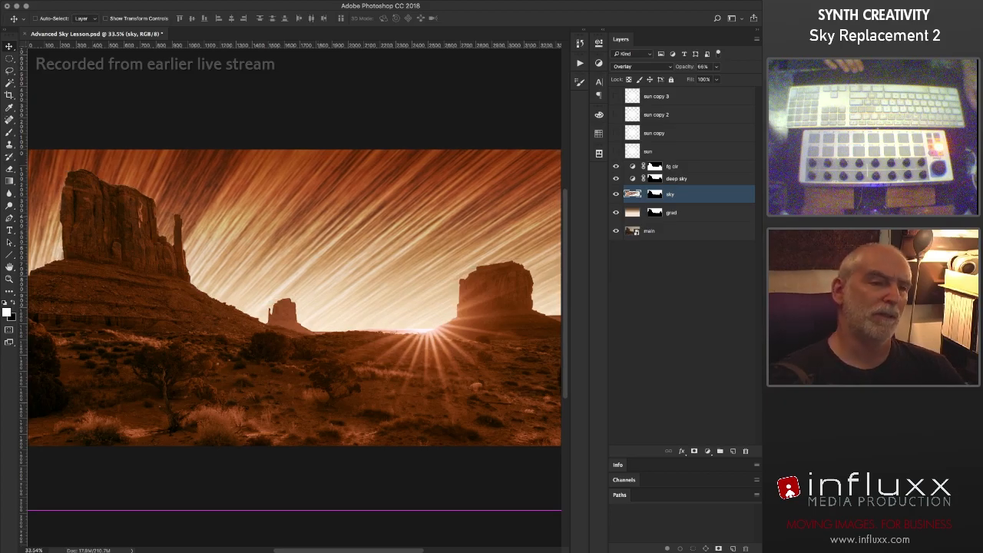
{"action": "mouse_move", "coordinate": [311, 230]}
{"action": "left_mouse_down"}
{"action": "mouse_move", "coordinate": [345, 231]}
{"action": "mouse_move", "coordinate": [335, 231]}
{"action": "left_mouse_up"}
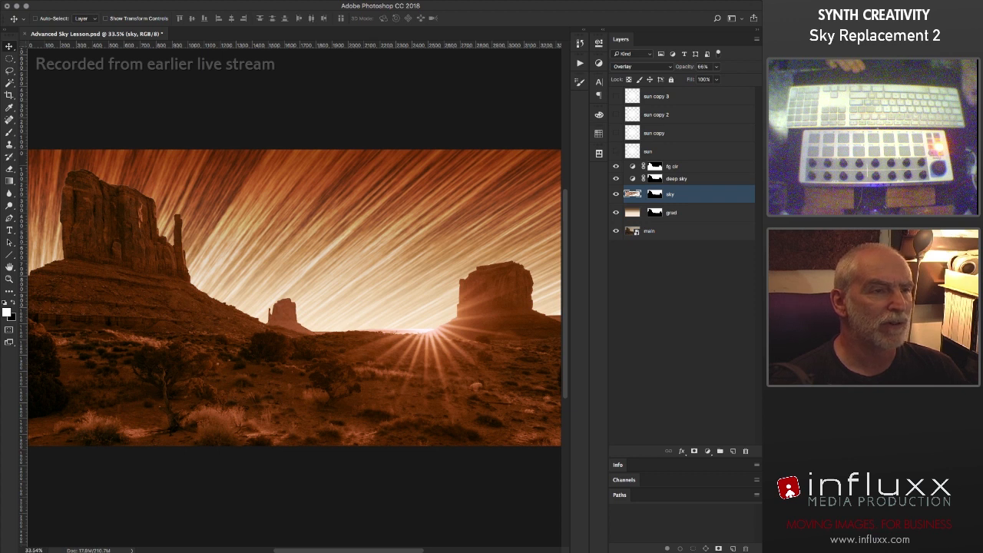
- Make the sun, sun copy, sun copy 2 and sun copy 3 layers visible
{"action": "key", "text": "h"}
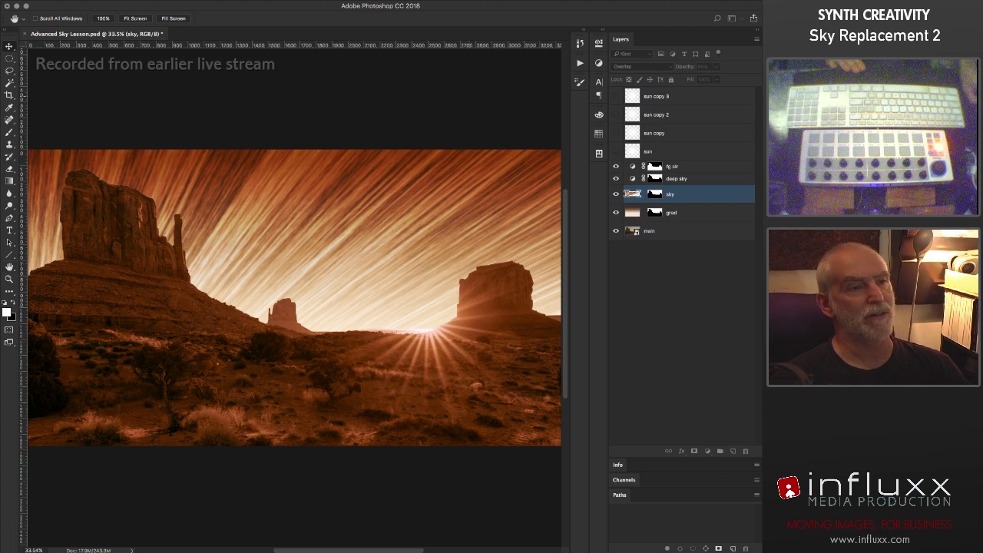
{"action": "key", "text": "v"}
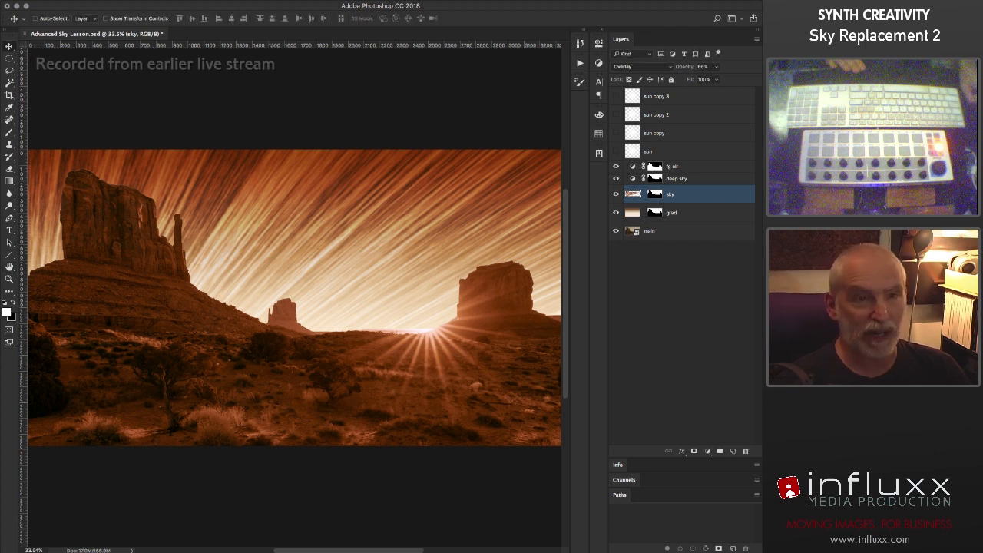
{"action": "key", "text": "ctrl+comma"}
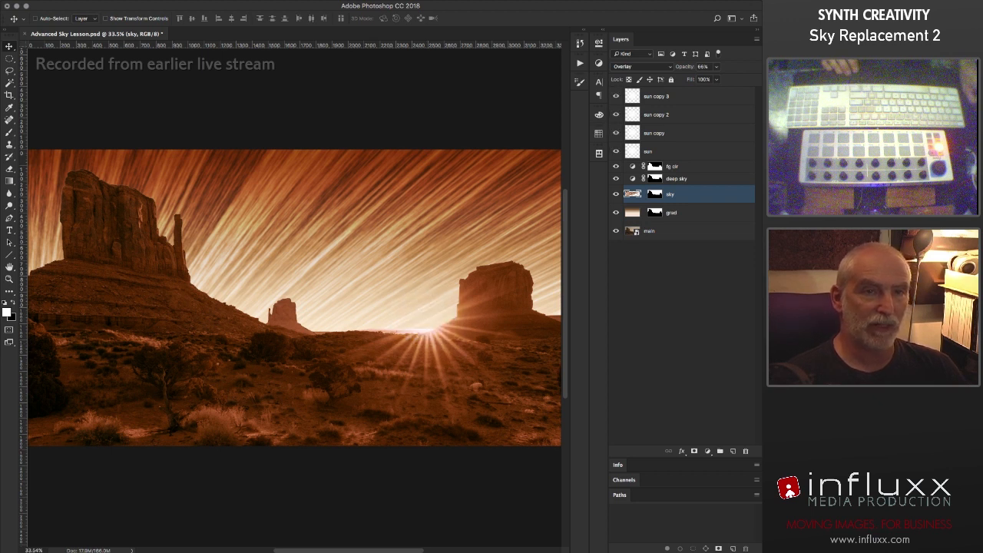
- Add a Curves adjustment layer without a mask above sun copy 3 and name it global clr
{"action": "left_click", "coordinate": [656, 96]}
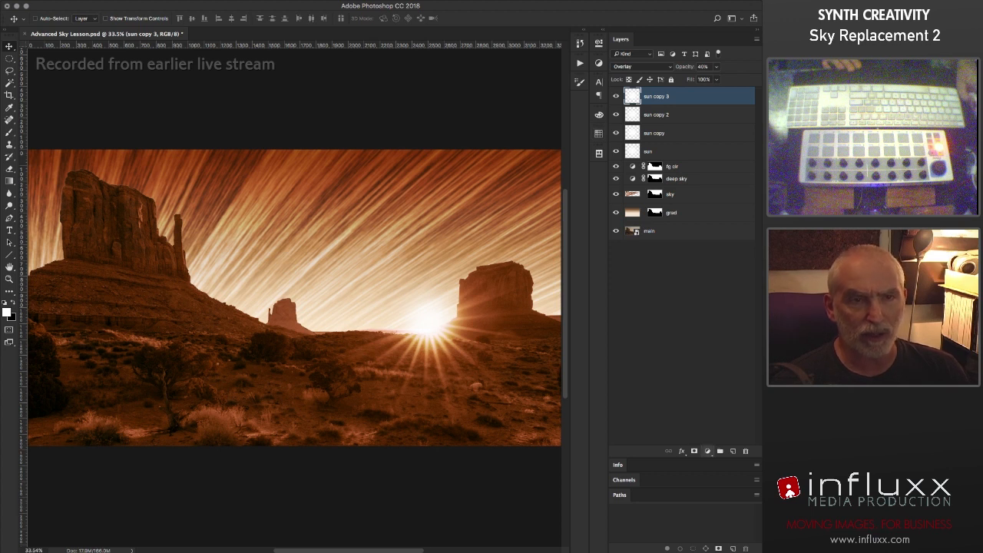
{"action": "left_click", "coordinate": [708, 451]}
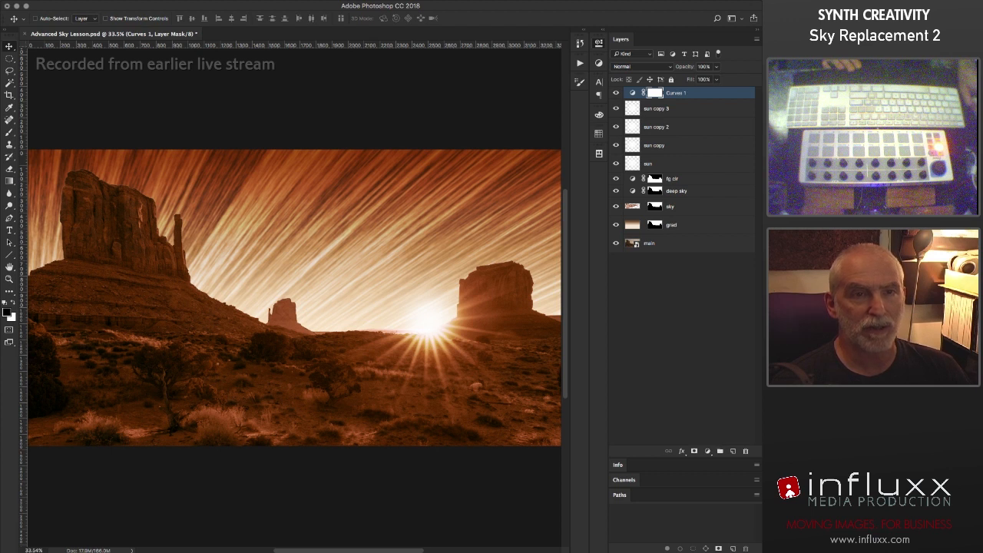
{"action": "double_click", "coordinate": [654, 93]}
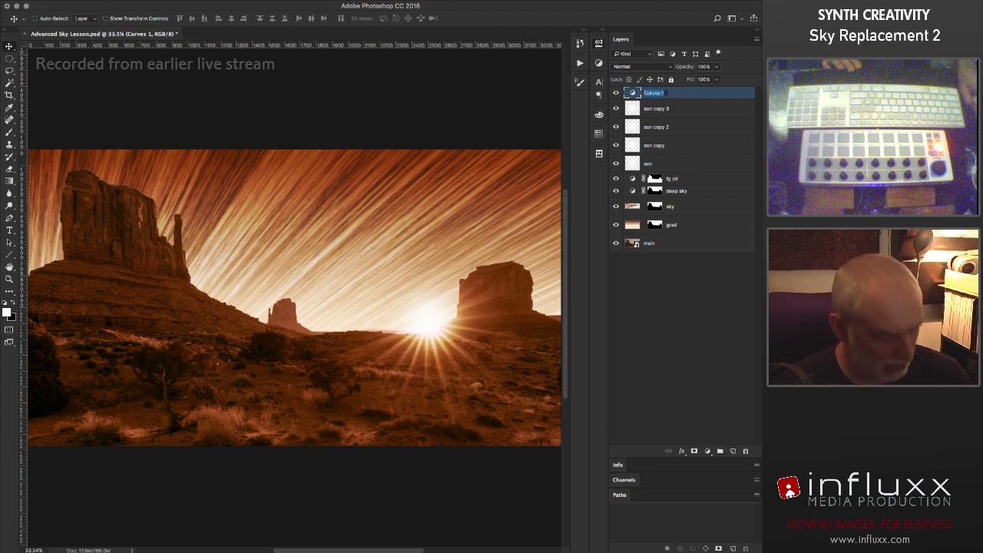
{"action": "type", "text": "global"}
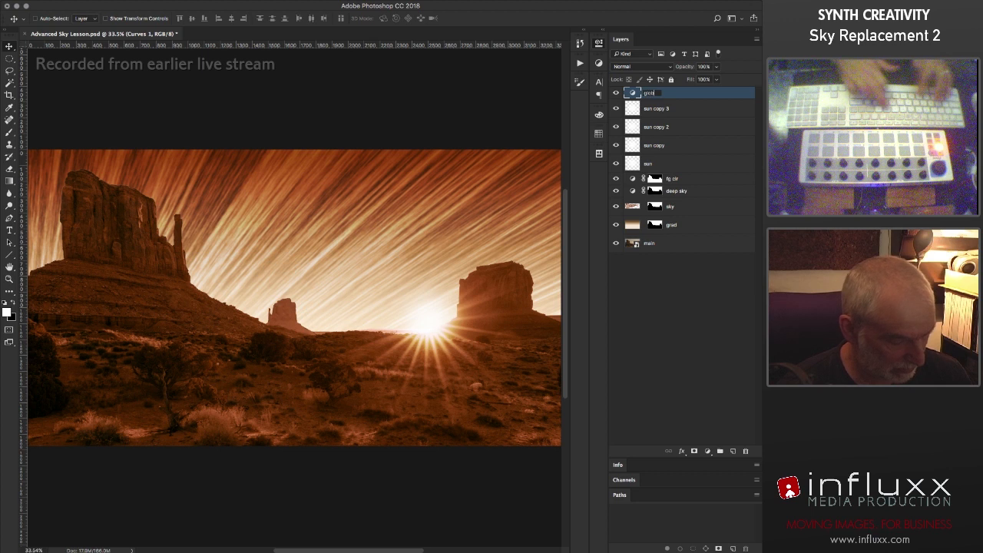
{"action": "type", "text": " clr"}
{"action": "key", "text": "Return"}
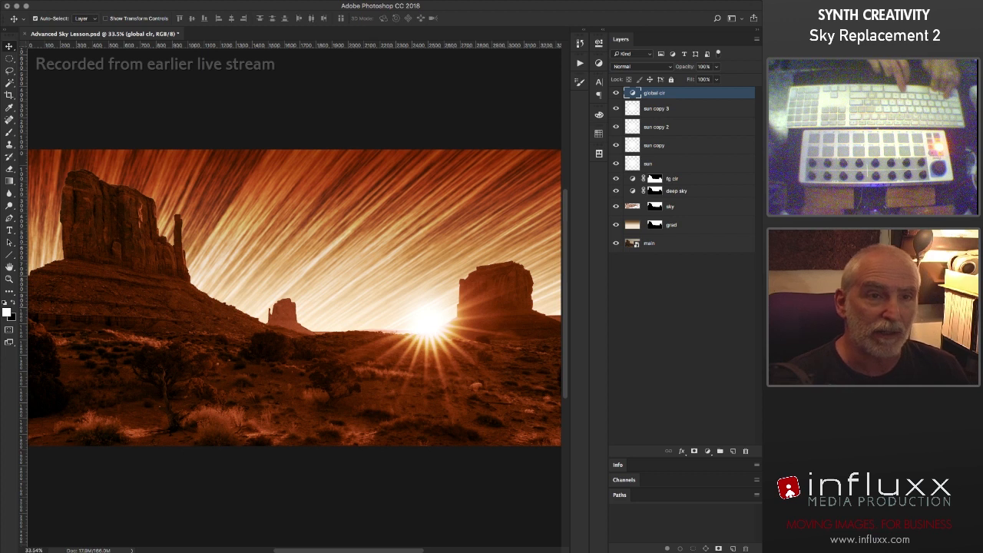
- Create a new empty layer above global clr and name it vign
{"action": "key", "text": "super+alt+shift+n"}
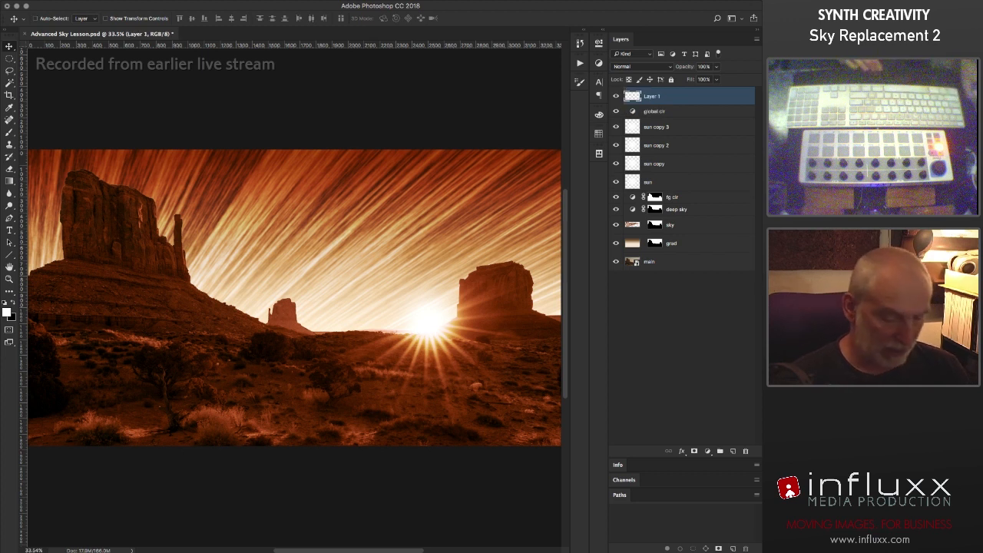
{"action": "key", "text": "super+minus"}
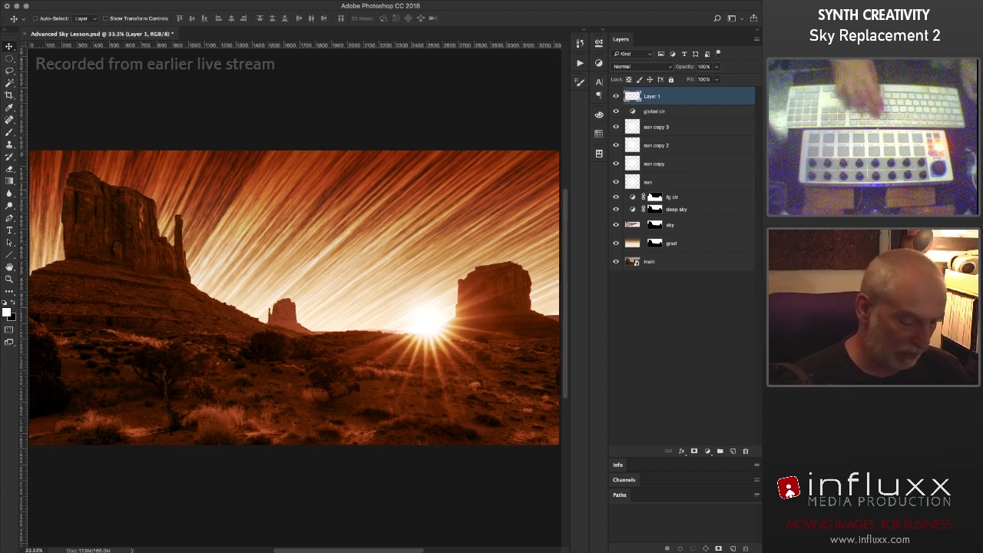
{"action": "key", "text": "super+minus"}
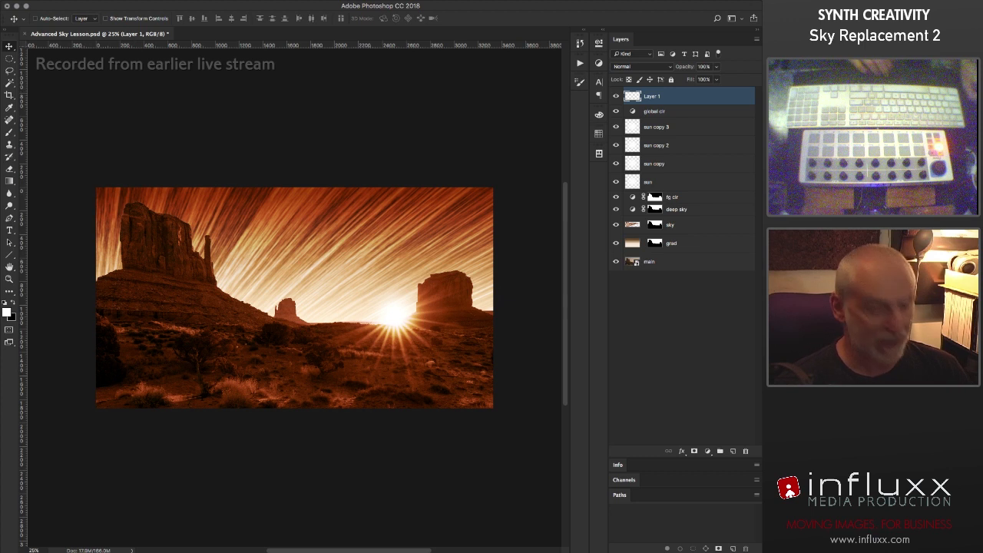
{"action": "double_click", "coordinate": [652, 96]}
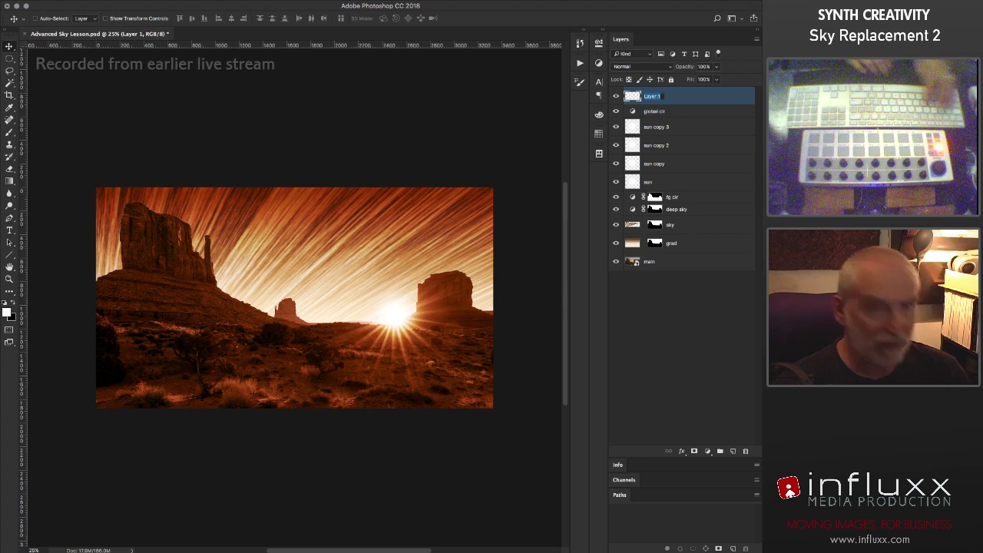
{"action": "type", "text": "vign"}
{"action": "key", "text": "Return"}
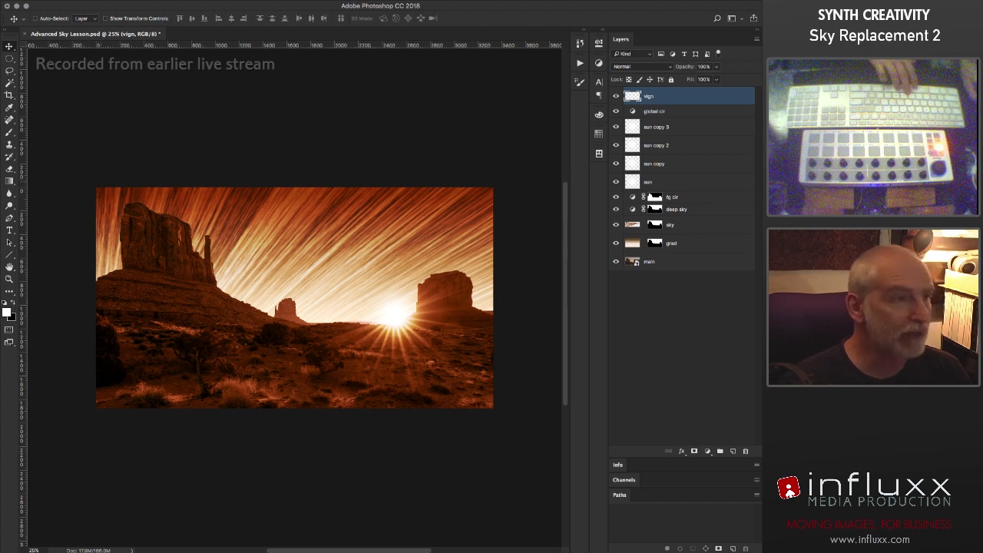
- Draw an elliptical selection with a 200 px feather from the image centre, covering almost the full canvas
{"action": "key", "text": "m"}
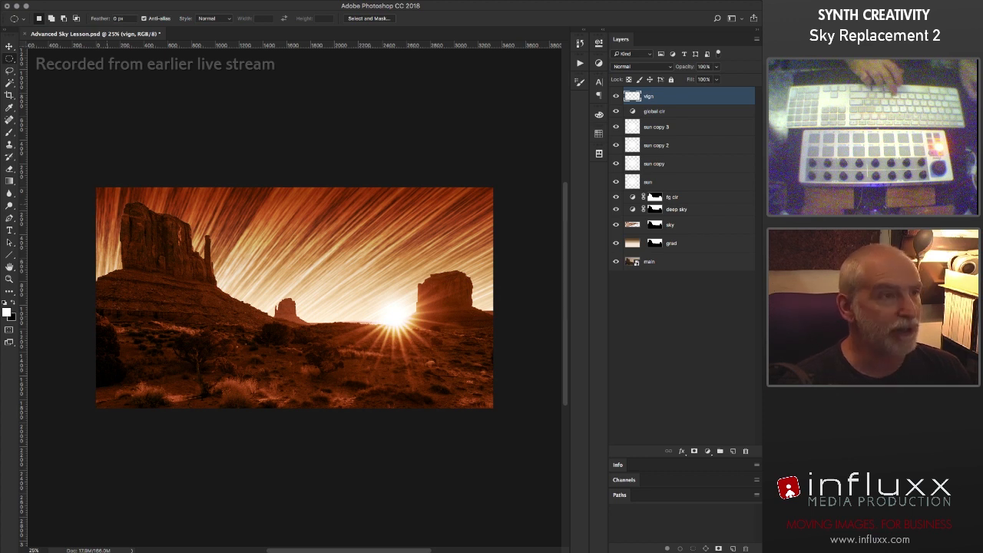
{"action": "key", "text": "Return"}
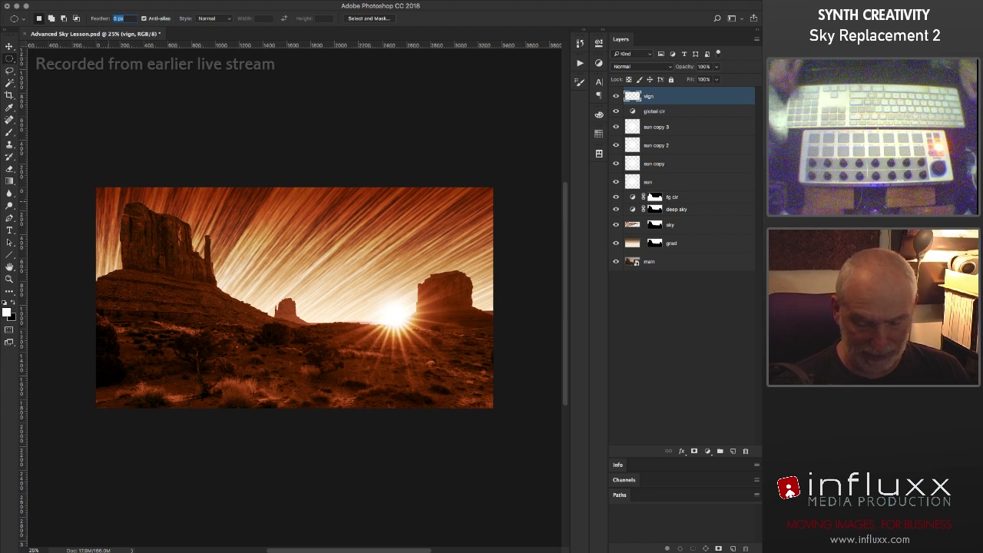
{"action": "type", "text": "200"}
{"action": "key", "text": "Return"}
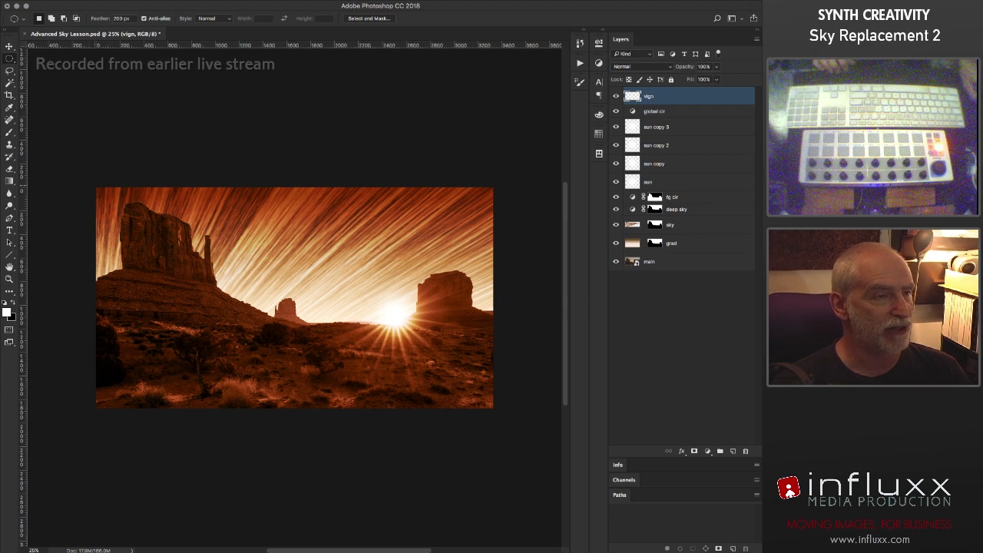
{"action": "left_click_drag", "start_coordinate": [354, 286], "coordinate": [496, 423]}
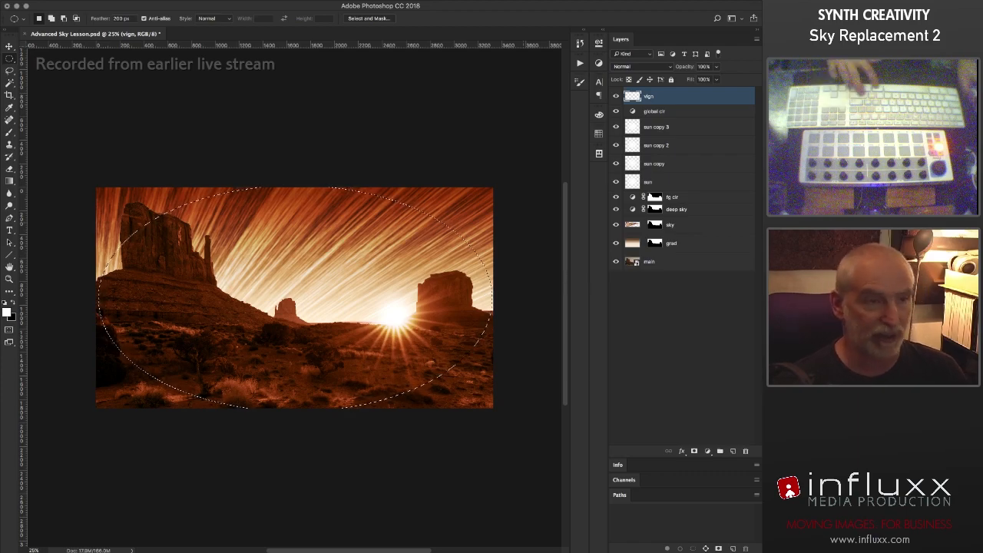
- Invert the feathered elliptical selection and fill the outer area with black on the vign layer
{"action": "key", "text": "super+shift+i"}
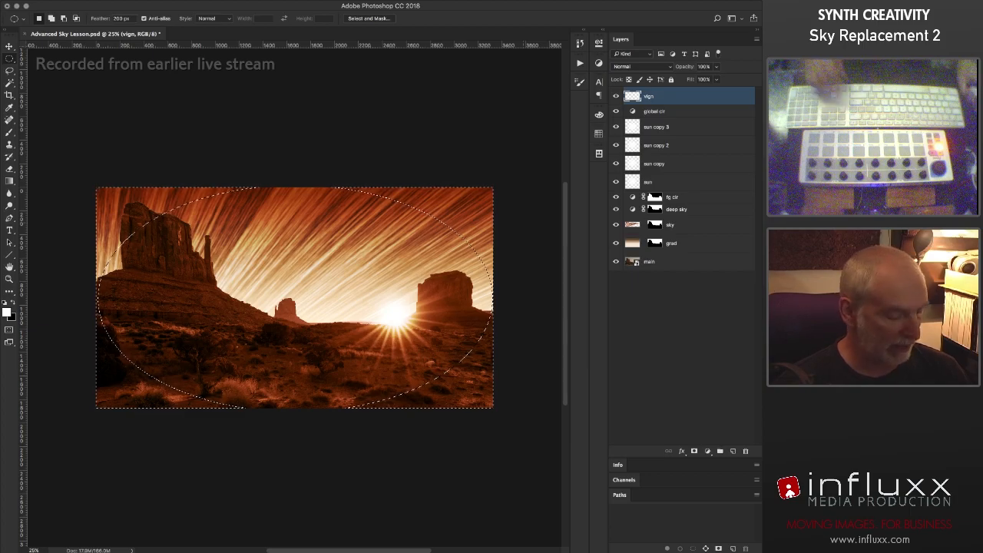
{"action": "key", "text": "x"}
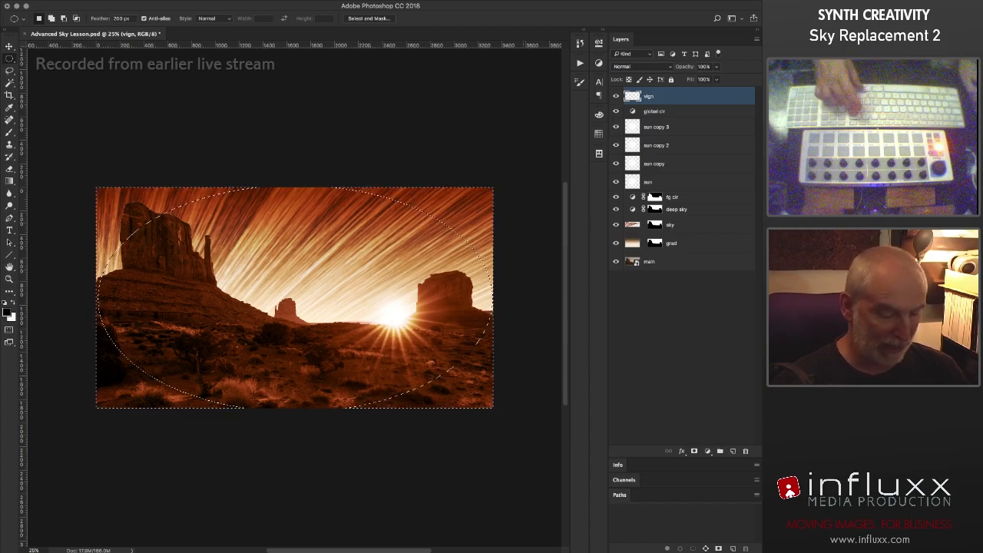
{"action": "key", "text": "alt+BackSpace"}
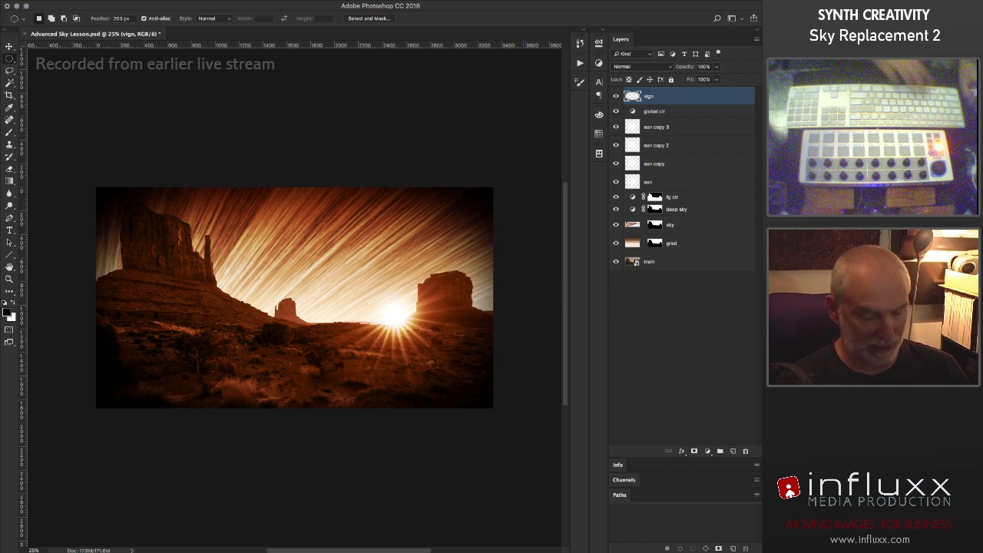
- Scale the vign layer up from its centre so it extends beyond the canvas on all sides, and compare the image with and without it
{"action": "key", "text": "super+t"}
{"action": "left_click_drag", "start_coordinate": [493, 407], "coordinate": [519, 422]}
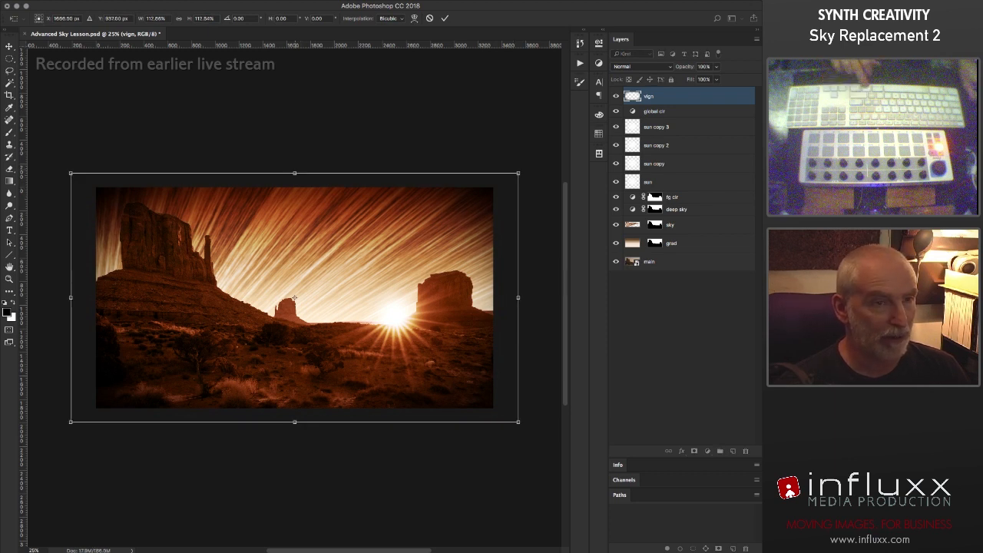
{"action": "mouse_move", "coordinate": [519, 422]}
{"action": "left_mouse_down"}
{"action": "mouse_move", "coordinate": [518, 408]}
{"action": "mouse_move", "coordinate": [528, 408]}
{"action": "mouse_move", "coordinate": [520, 408]}
{"action": "left_mouse_up"}
{"action": "left_click_drag", "start_coordinate": [294, 408], "coordinate": [294, 422]}
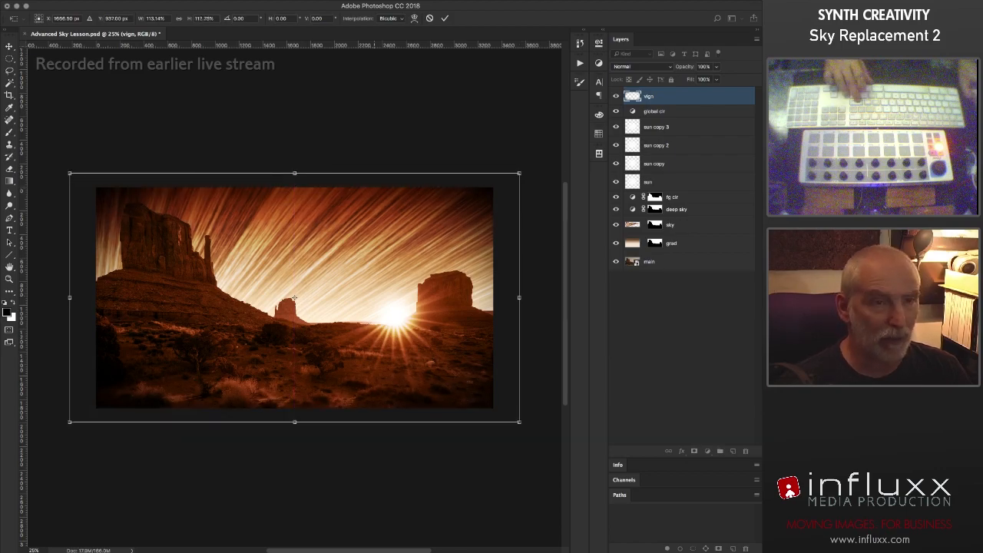
{"action": "left_click_drag", "start_coordinate": [519, 173], "coordinate": [527, 174]}
{"action": "key", "text": "ctrl+z"}
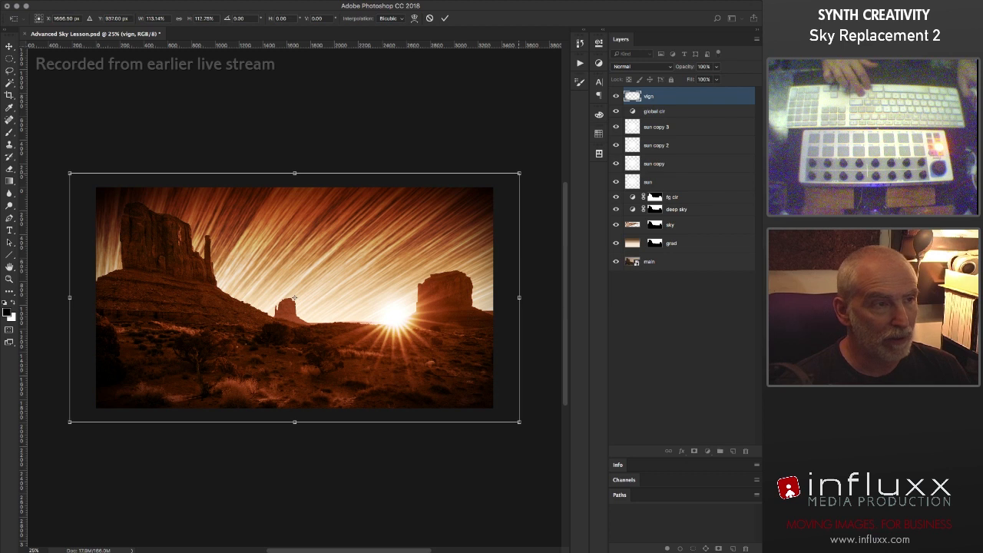
{"action": "left_click_drag", "start_coordinate": [519, 173], "coordinate": [526, 169]}
{"action": "key", "text": "Return"}
{"action": "left_click", "coordinate": [615, 96]}
{"action": "left_click", "coordinate": [615, 96]}
{"action": "left_click", "coordinate": [615, 96]}
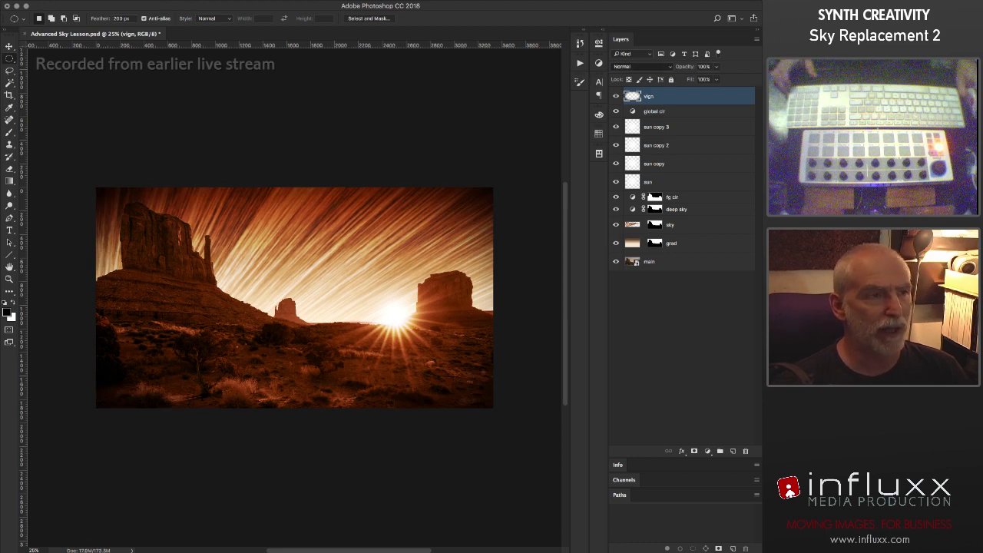
- Try Multiply, Color Burn, Screen and Overlay blending on the vign layer and settle on Multiply
{"action": "key", "text": "alt+shift+m"}
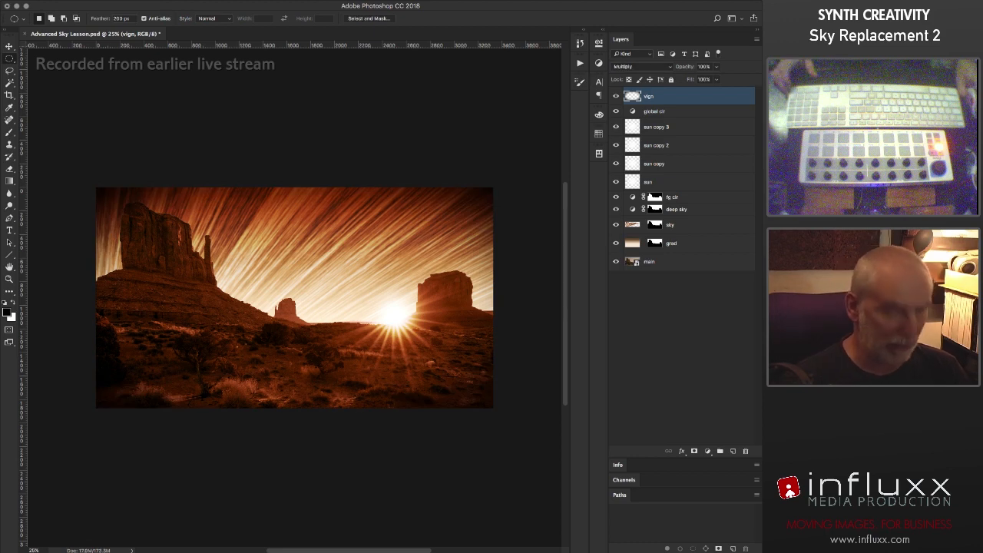
{"action": "key", "text": "v"}
{"action": "key", "text": "alt+shift+b"}
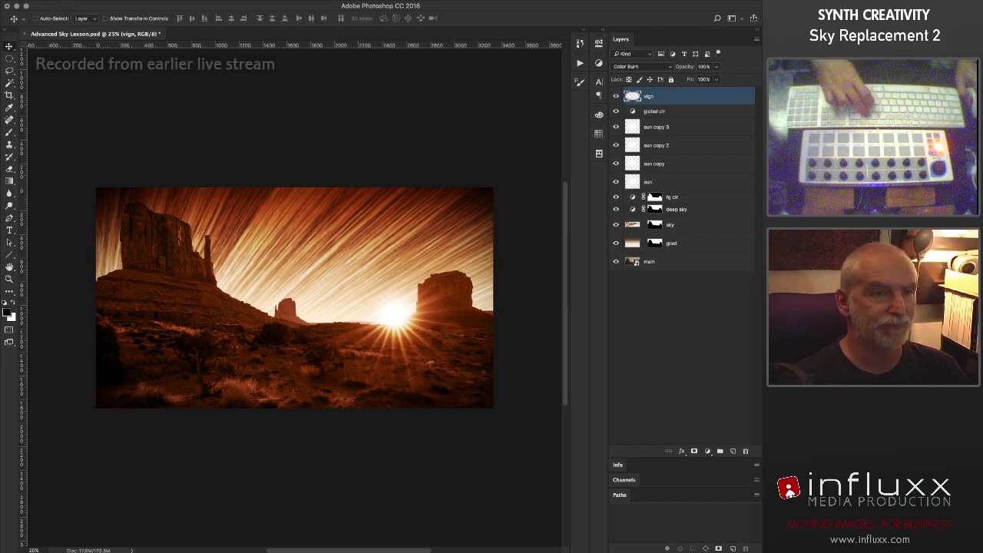
{"action": "key", "text": "alt+shift+s"}
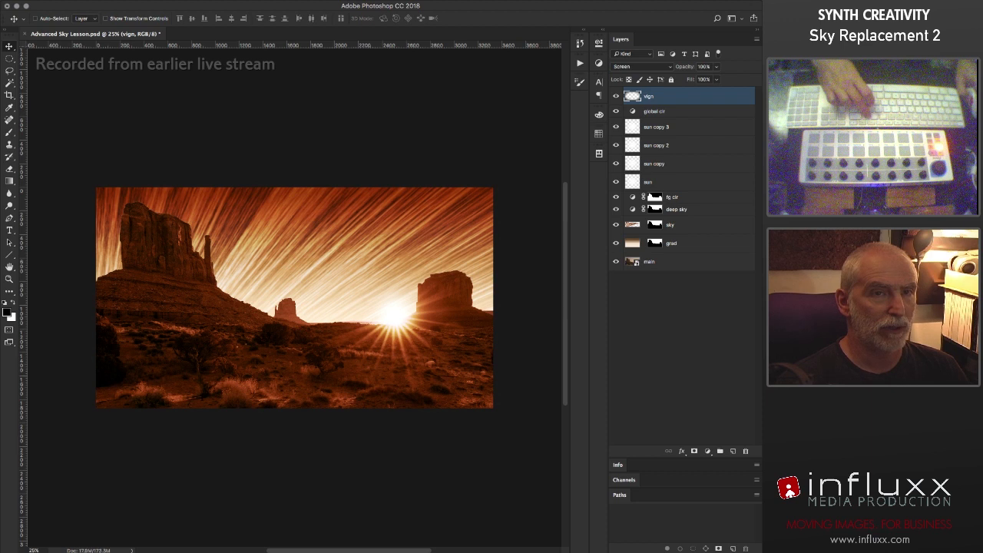
{"action": "key", "text": "alt+shift+o"}
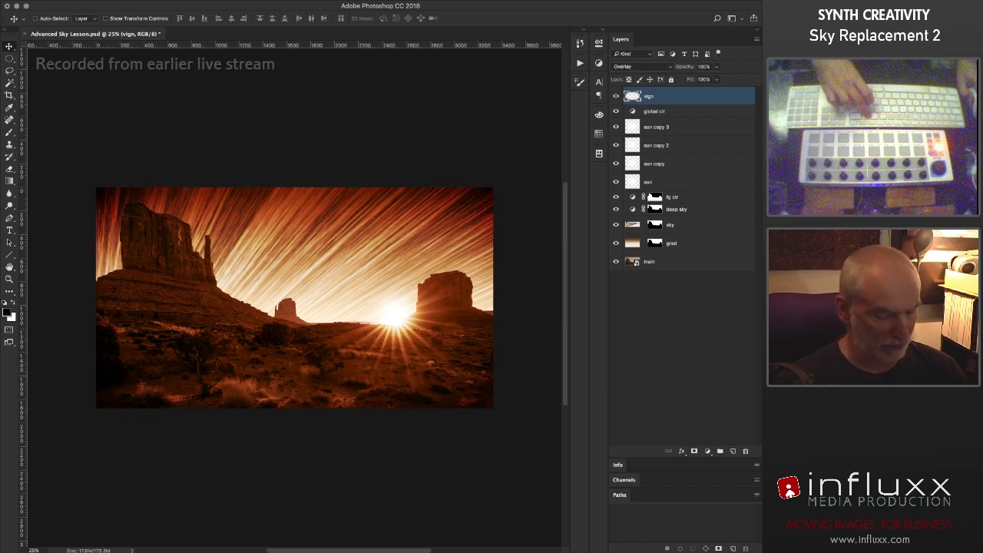
{"action": "key", "text": "shift+alt+m"}
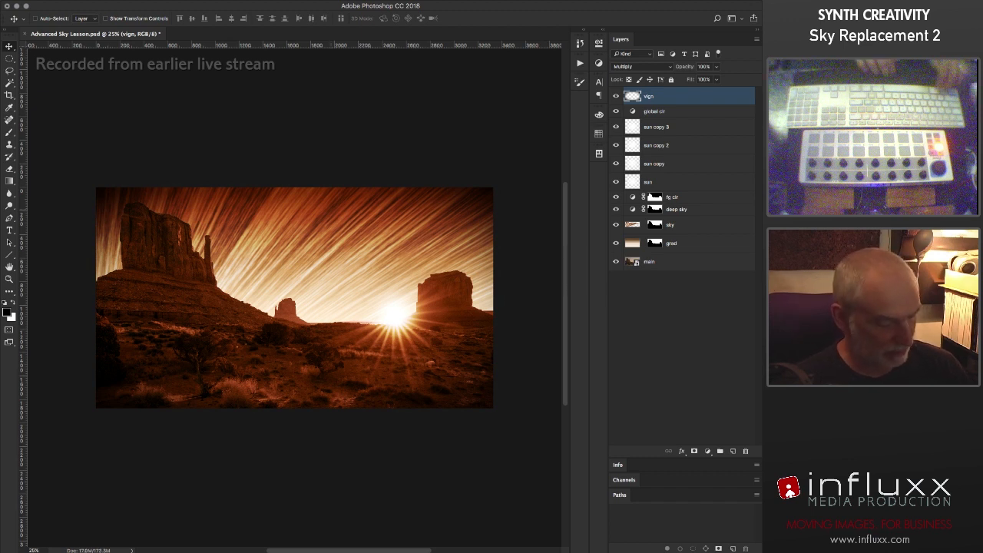
- Add a new empty layer above vign and draw a rectangular selection with a 200 px feather just inside the canvas edges
{"action": "key", "text": "super+shift+alt+n"}
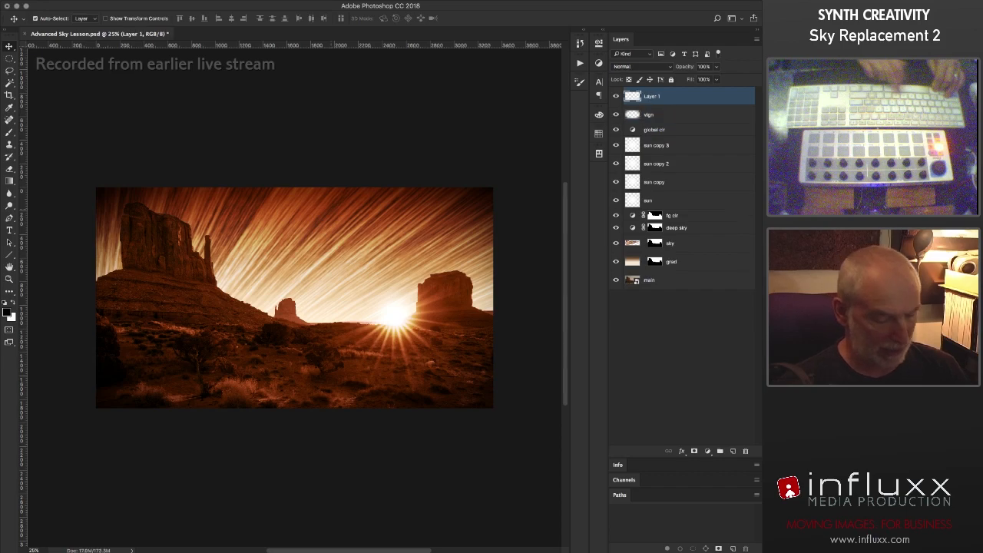
{"action": "key", "text": "m"}
{"action": "key", "text": "shift+m"}
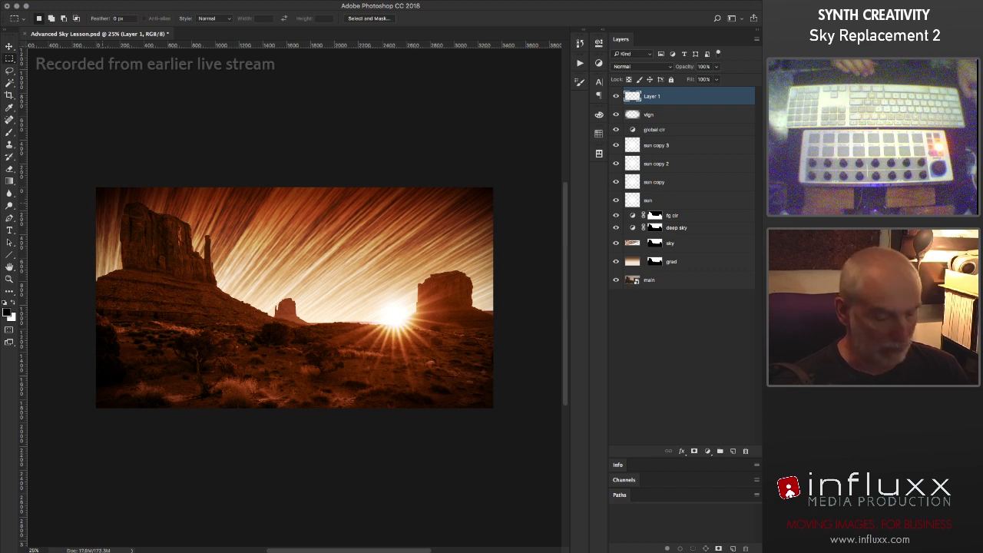
{"action": "left_click", "coordinate": [117, 18]}
{"action": "type", "text": "200"}
{"action": "key", "text": "Return"}
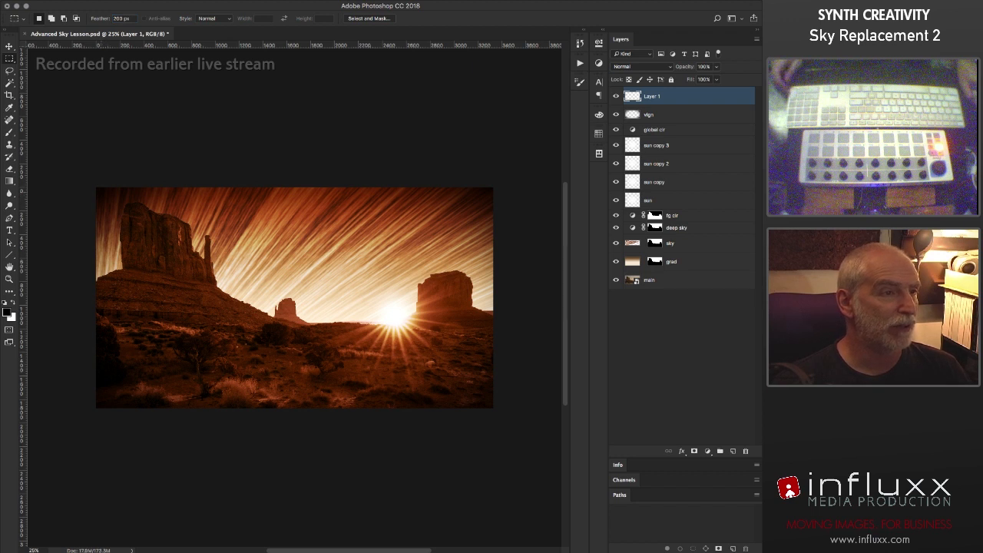
{"action": "left_click_drag", "start_coordinate": [234, 252], "coordinate": [478, 396]}
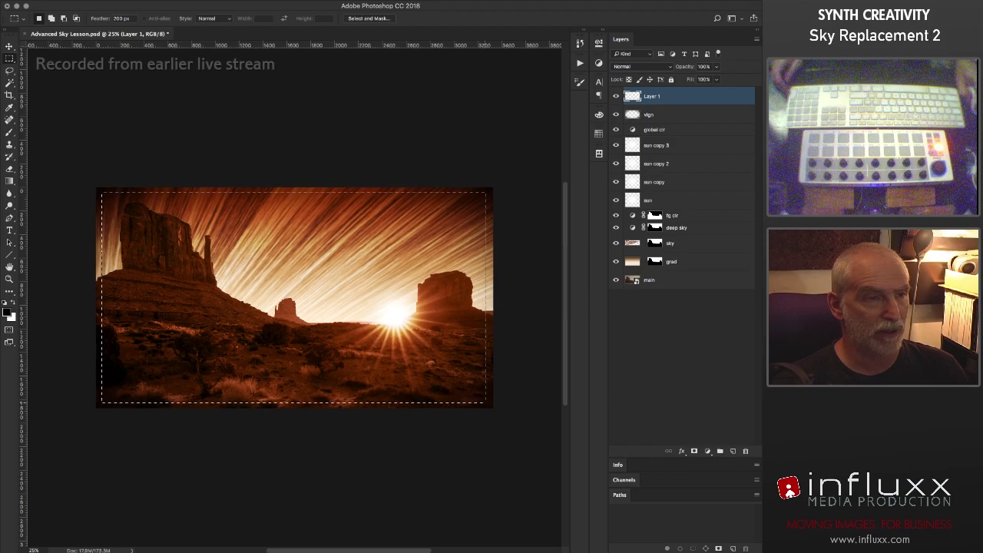
{"action": "left_click_drag", "start_coordinate": [101, 192], "coordinate": [485, 402]}
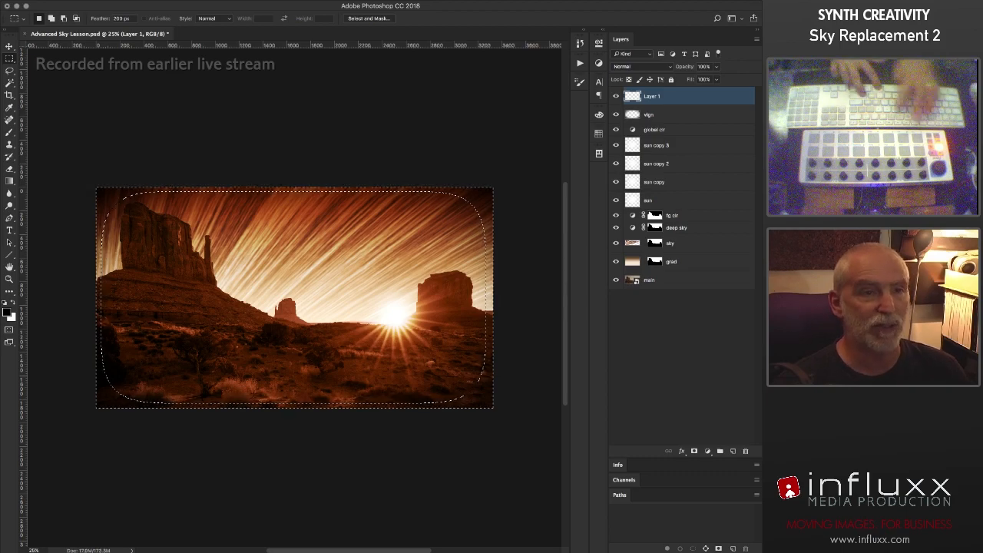
- Invert the feathered rectangular selection, fill the border area with black on Layer 1, and deselect
{"action": "key", "text": "super+shift+i"}
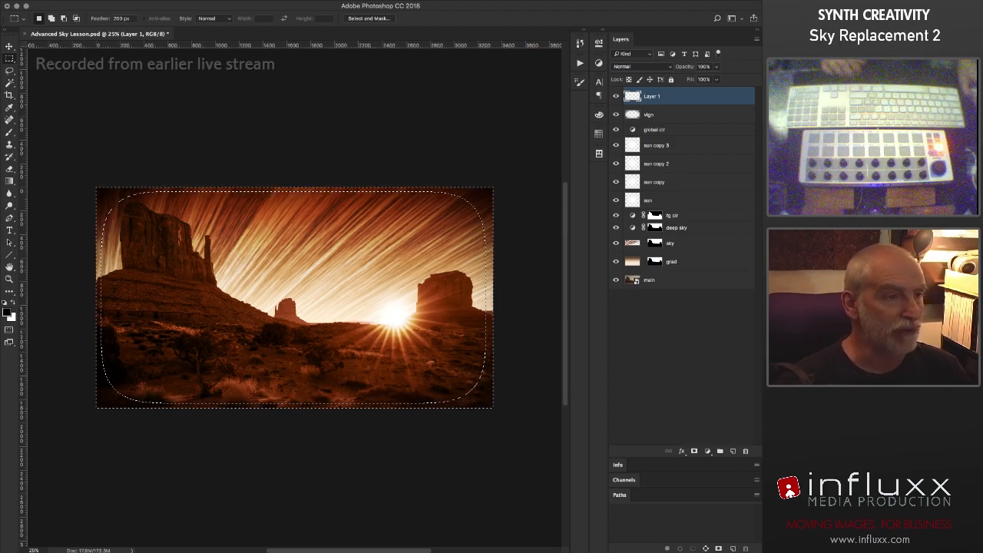
{"action": "key", "text": "alt+BackSpace"}
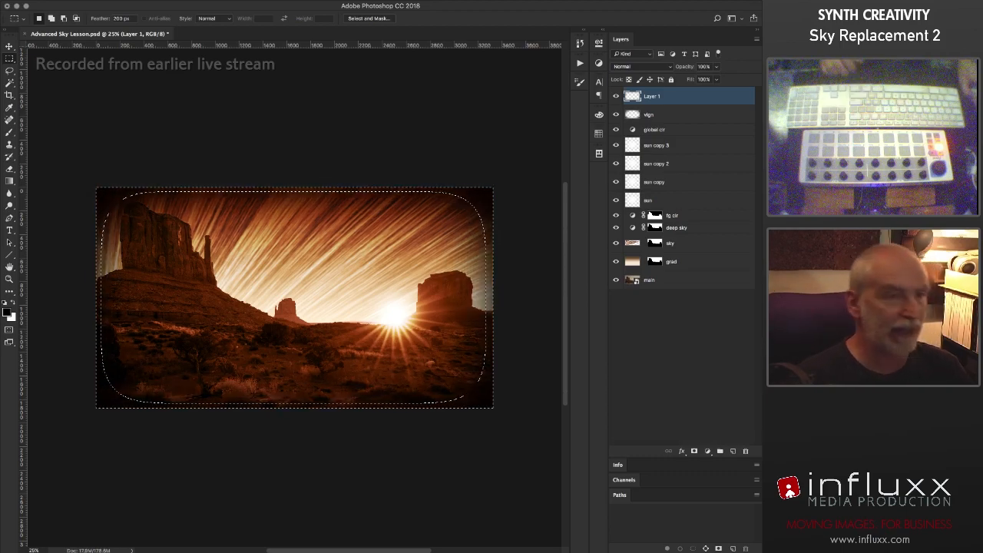
{"action": "key", "text": "super+d"}
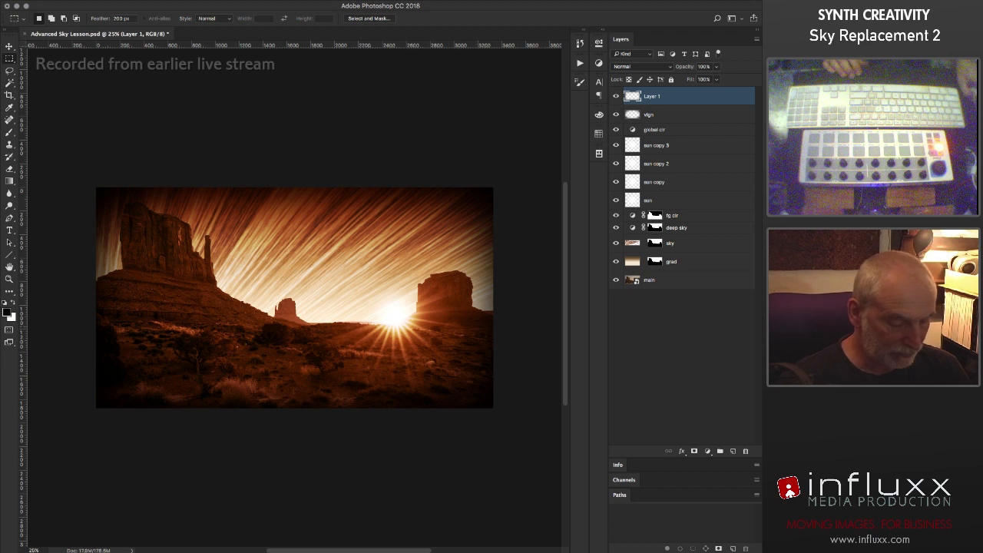
- Enlarge Layer 1 from its centre past the canvas edges and compare the image with and without it
{"action": "key", "text": "v"}
{"action": "key", "text": "ctrl+t"}
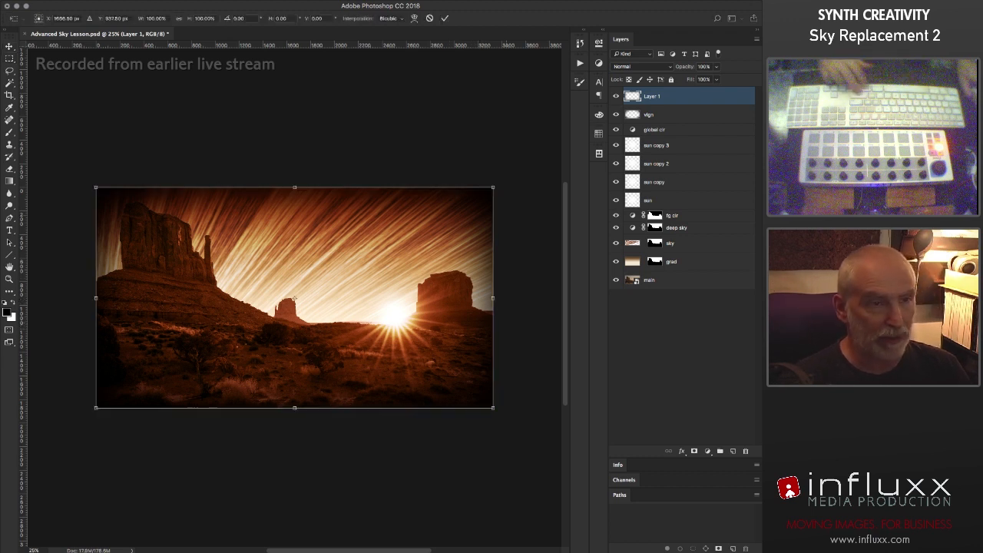
{"action": "left_click_drag", "start_coordinate": [493, 187], "coordinate": [518, 173]}
{"action": "key", "text": "Return"}
{"action": "left_click", "coordinate": [616, 96]}
{"action": "left_click", "coordinate": [616, 96]}
{"action": "left_click", "coordinate": [616, 96]}
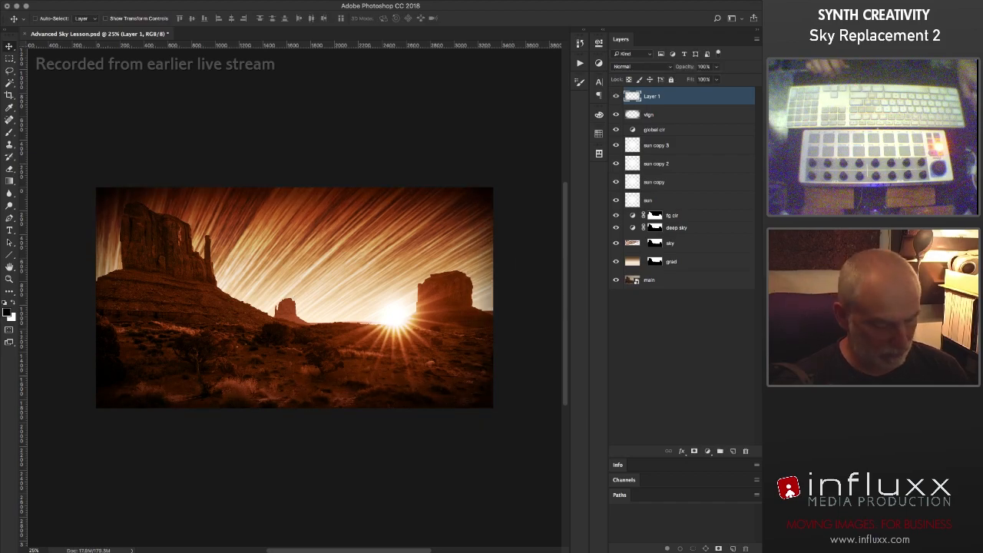
- Set Layer 1 to Multiply blending at 50% opacity and check the vignette's effect
{"action": "key", "text": "shift+alt+m"}
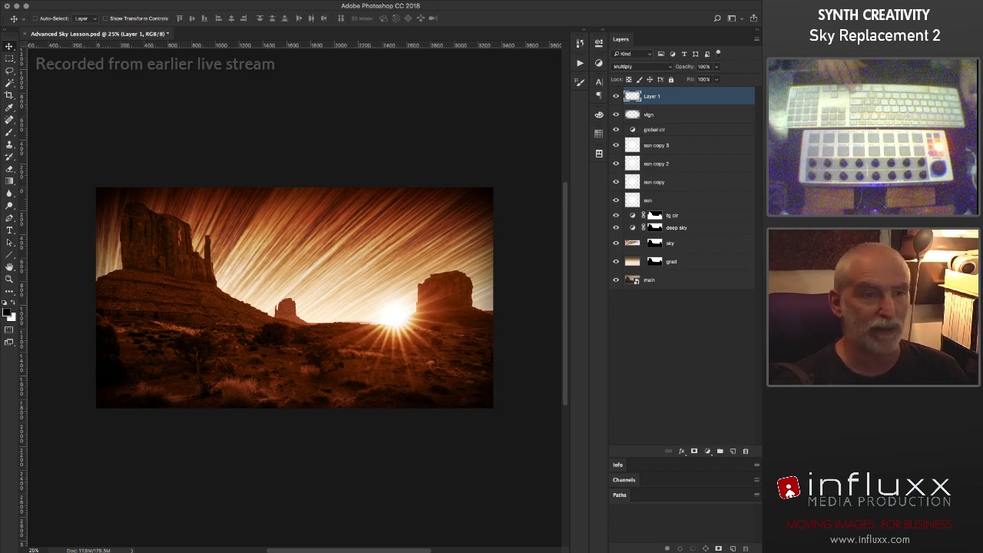
{"action": "key", "text": "5"}
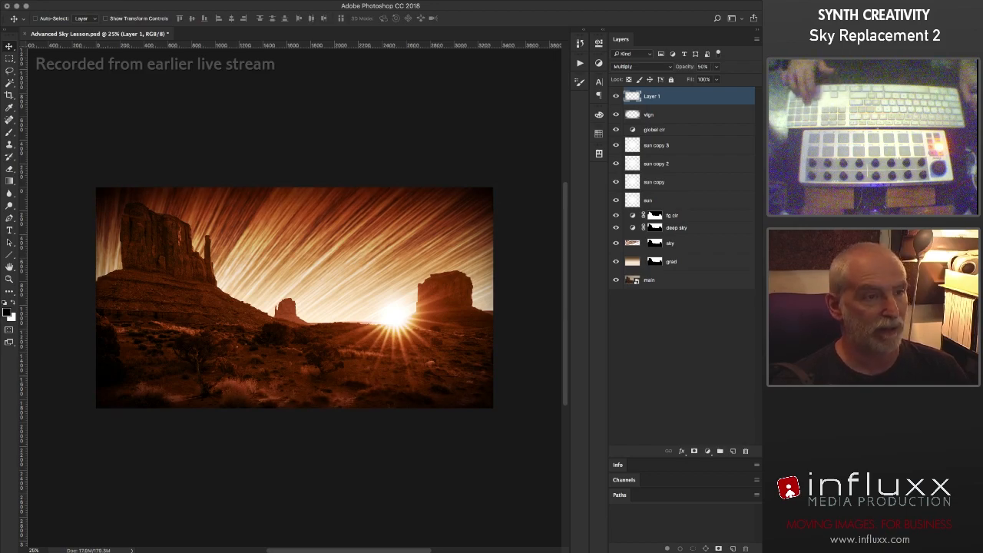
{"action": "key", "text": "super+comma"}
{"action": "key", "text": "super+comma"}
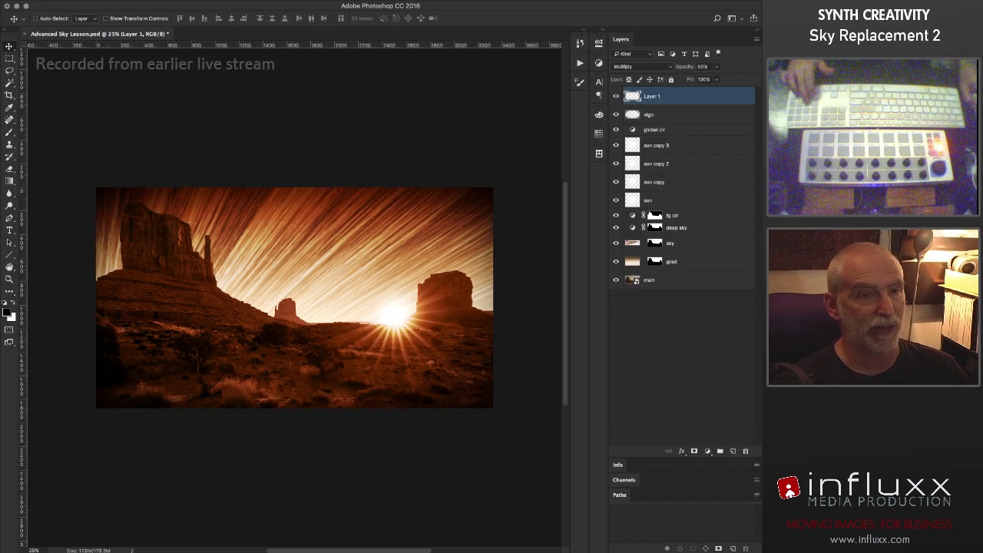
{"action": "left_click", "coordinate": [616, 114]}
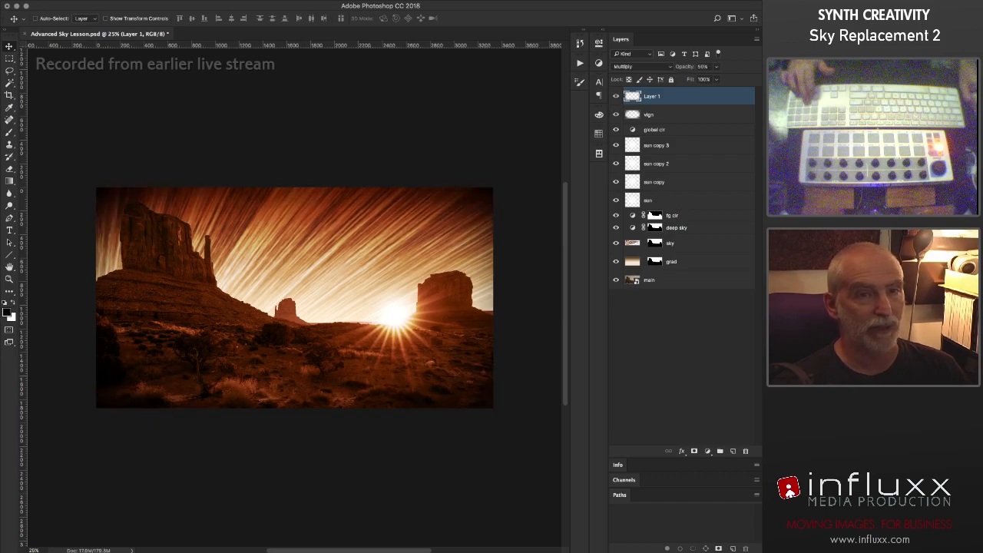
- Scale the vign layer up from its centre to about 104% and compare the image with it hidden and shown
{"action": "key", "text": "alt+bracketleft"}
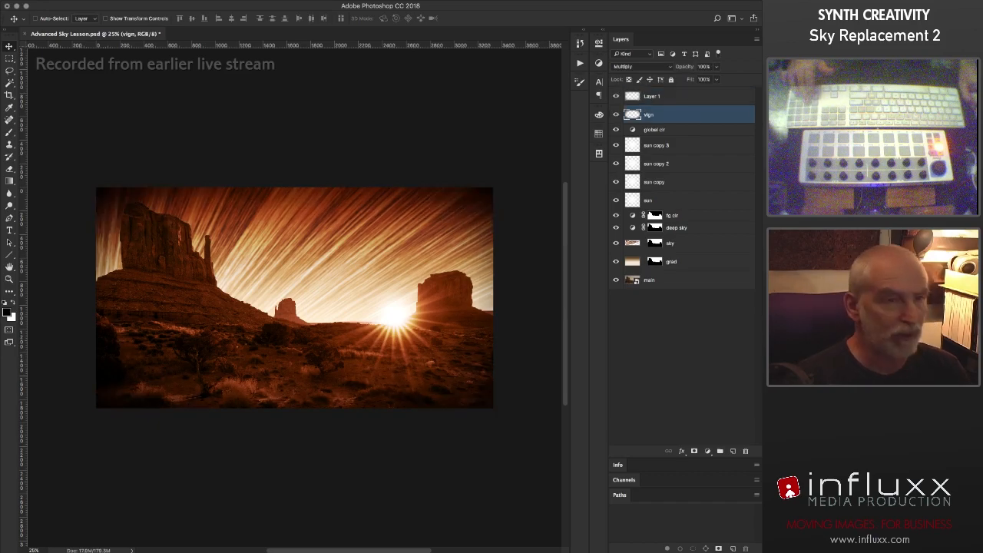
{"action": "key", "text": "super+t"}
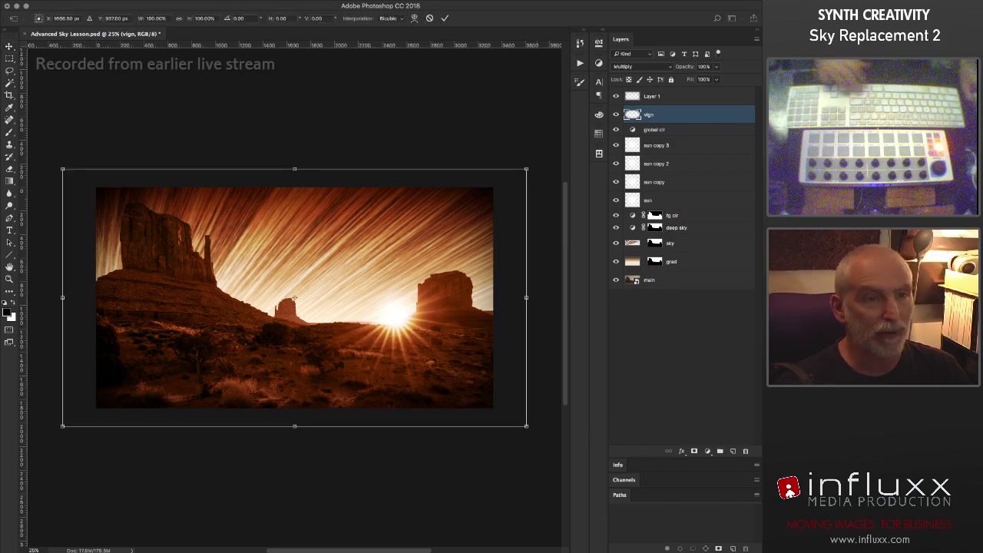
{"action": "left_click_drag", "start_coordinate": [526, 169], "coordinate": [536, 163]}
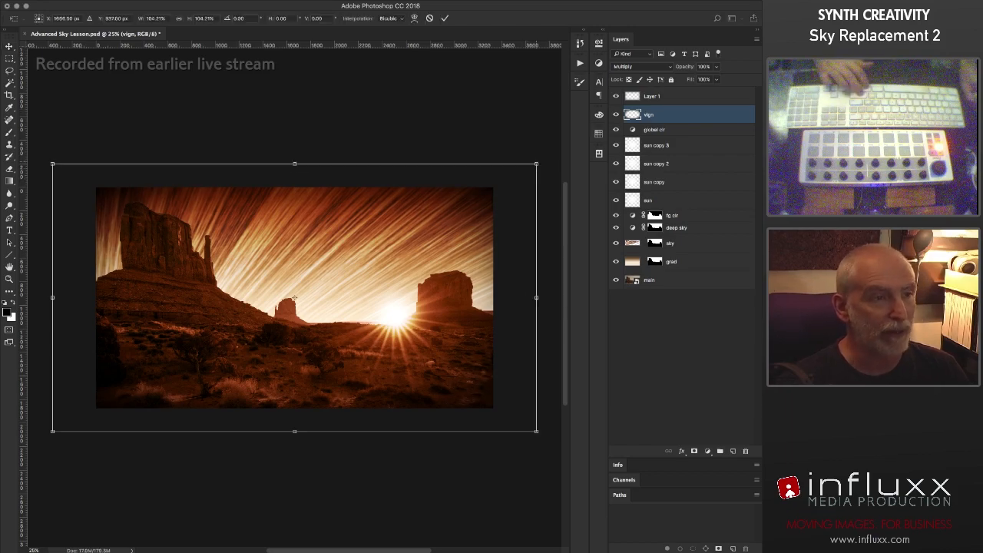
{"action": "key", "text": "Return"}
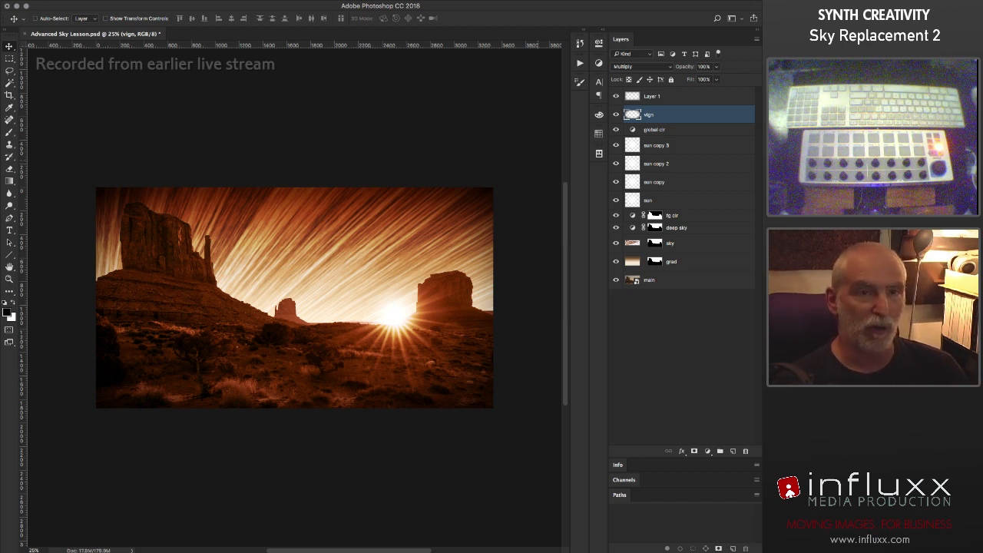
{"action": "key", "text": "super+comma"}
{"action": "key", "text": "super+comma"}
{"action": "key", "text": "super+comma"}
{"action": "key", "text": "super+comma"}
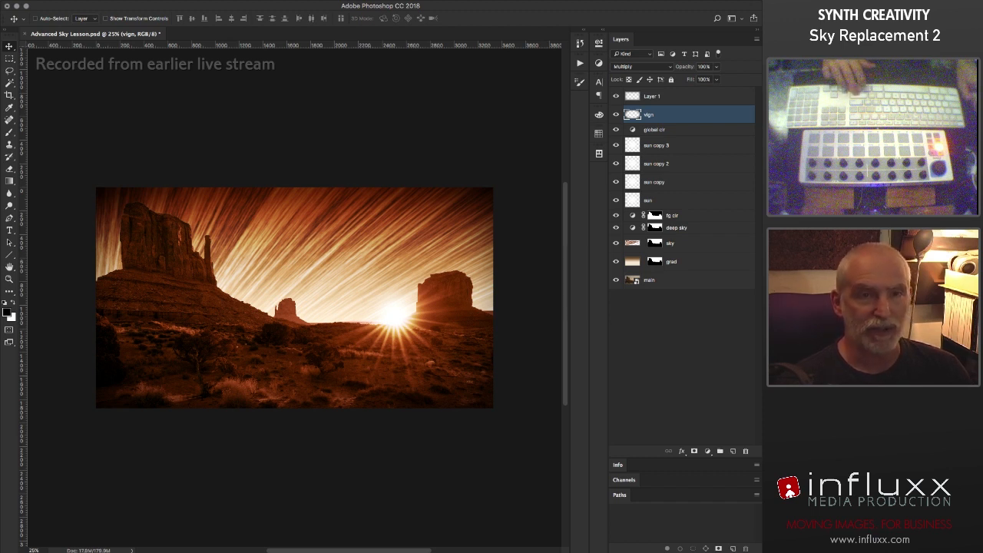
- Merge Layer 1 and vign into one layer, set it to Multiply, and name it vign
{"action": "left_click", "coordinate": [652, 96], "text": "shift"}
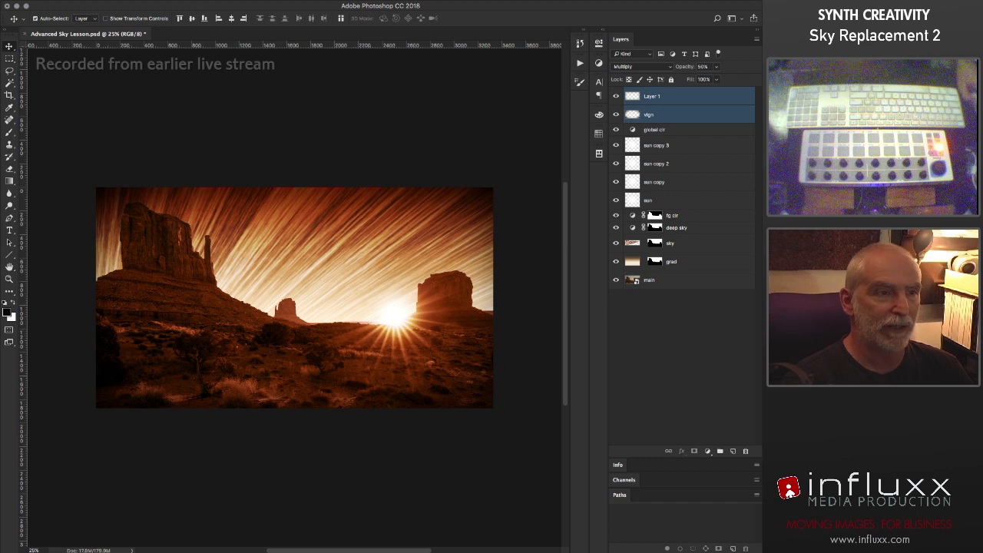
{"action": "key", "text": "super+e"}
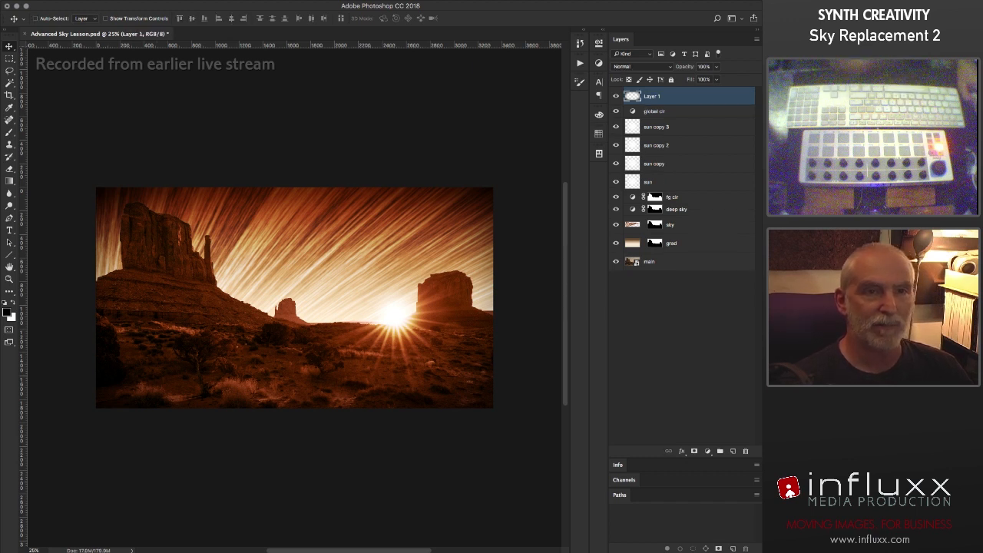
{"action": "key", "text": "alt+shift+m"}
{"action": "double_click", "coordinate": [652, 96]}
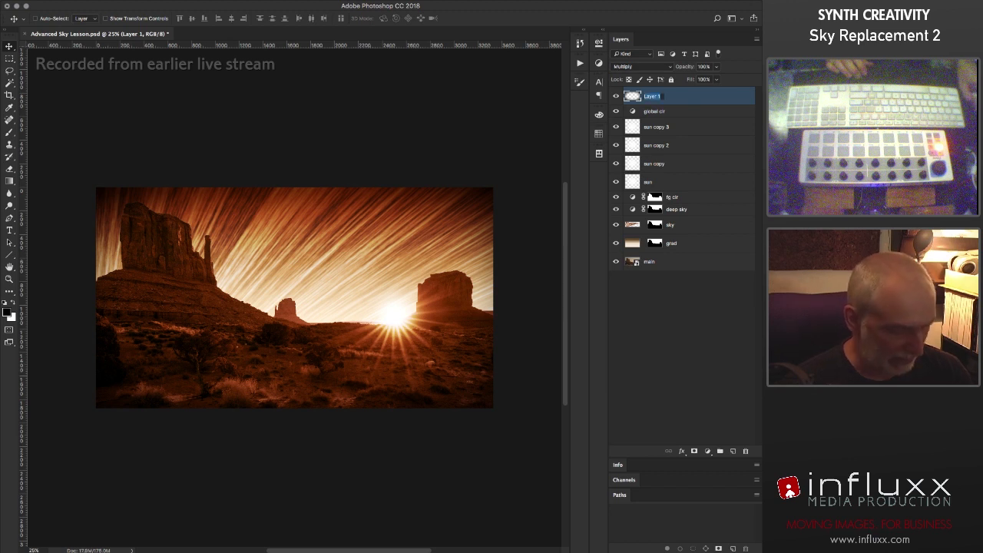
{"action": "type", "text": "vign"}
{"action": "key", "text": "Return"}
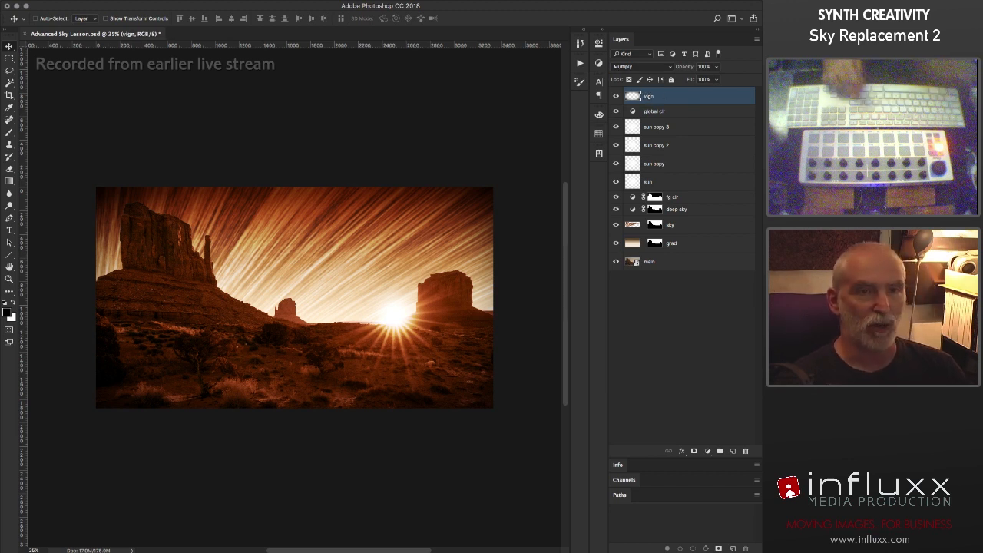
- Toggle the merged vign layer's visibility repeatedly to compare the image with and without the vignette
{"action": "key", "text": "super+comma"}
{"action": "key", "text": "super+comma"}
{"action": "key", "text": "super+comma"}
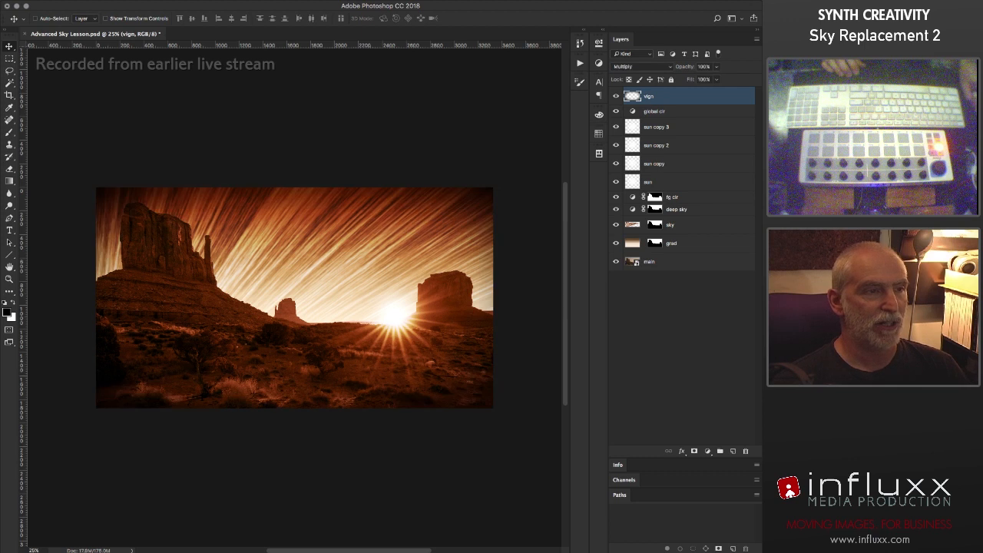
{"action": "key", "text": "super+comma"}
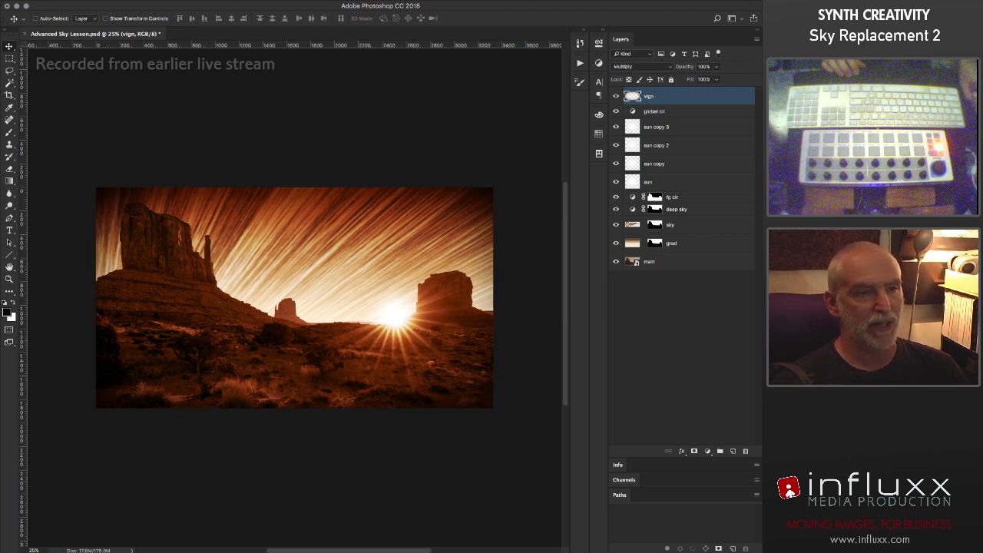
{"action": "key", "text": "super+comma"}
{"action": "key", "text": "super+comma"}
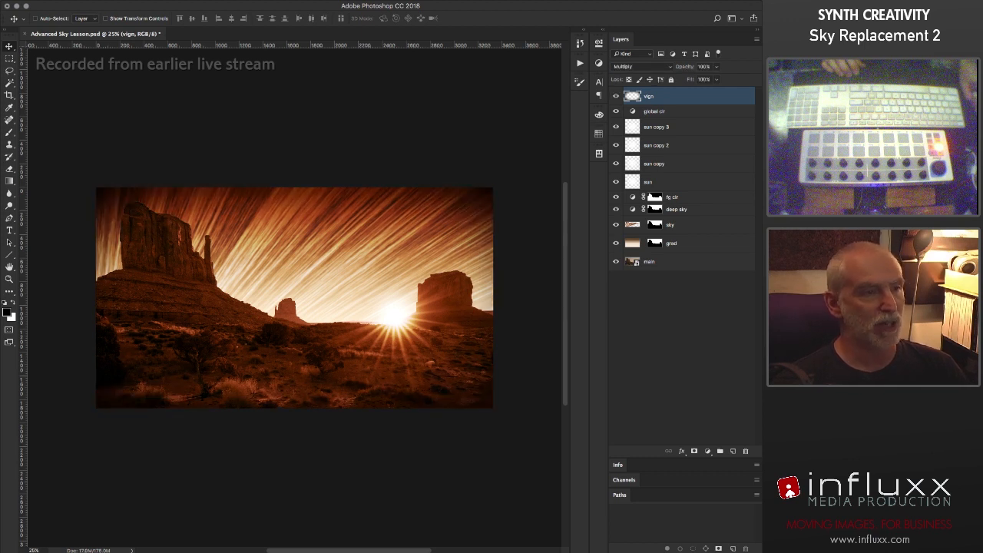
{"action": "key", "text": "super+comma"}
{"action": "key", "text": "super+comma"}
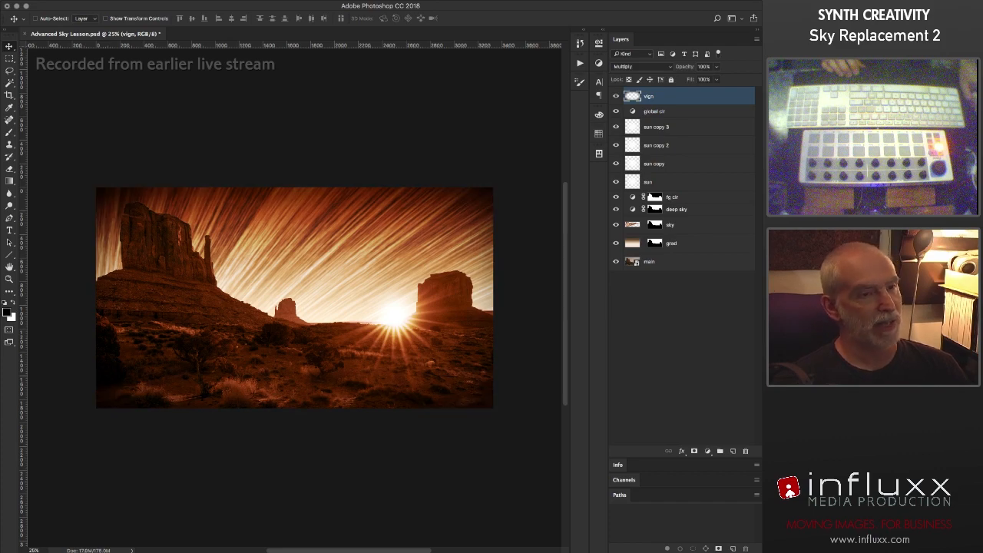
{"action": "key", "text": "super+comma"}
{"action": "key", "text": "super+comma"}
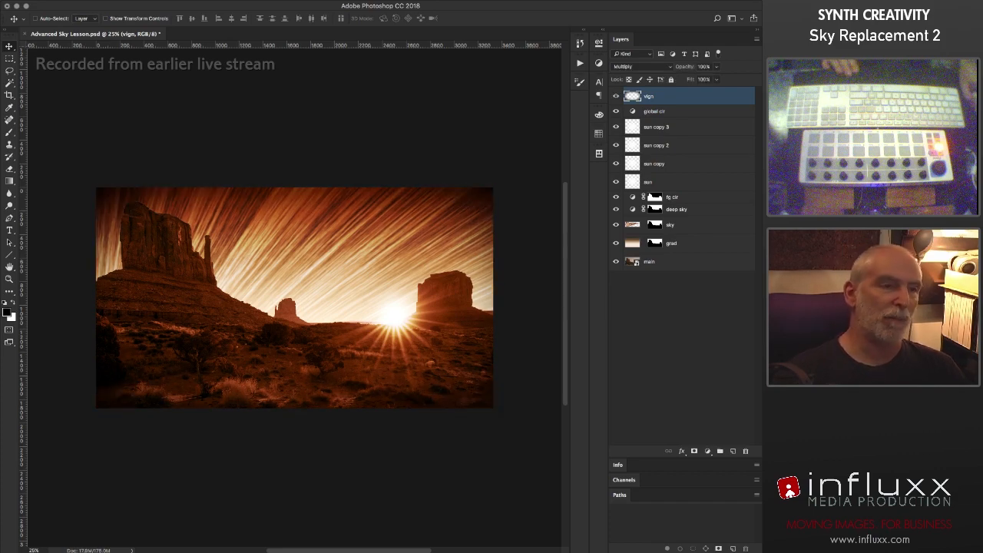